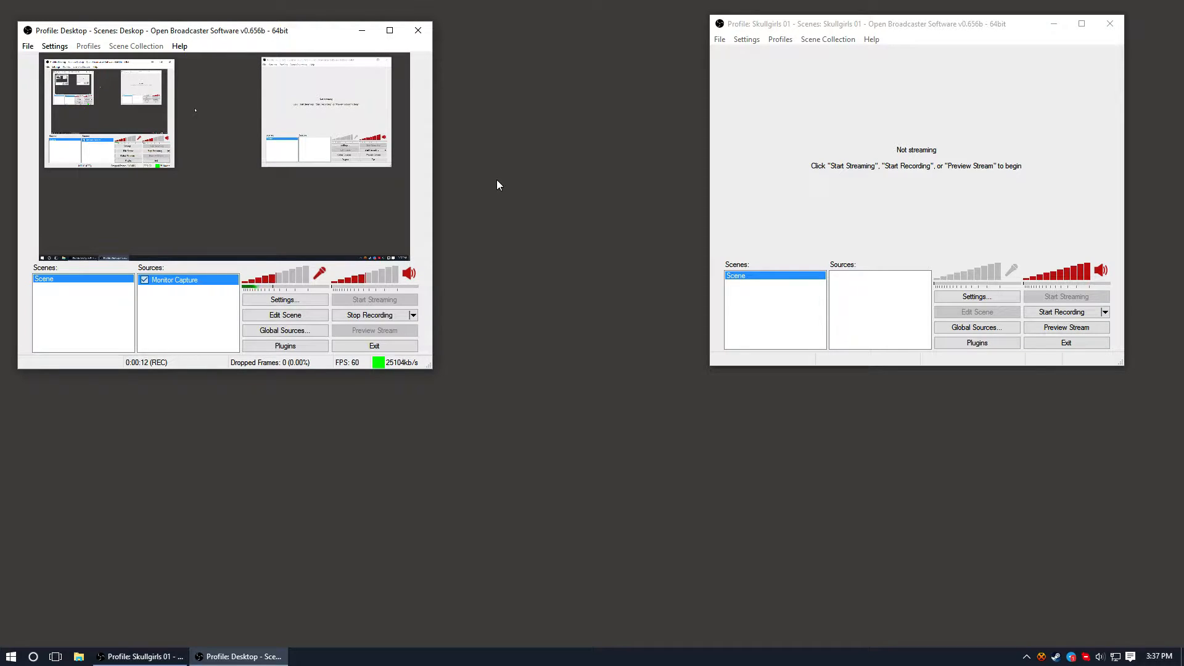
pyautogui.moveTo(914, 23); pyautogui.dragTo(905, 39)
pyautogui.moveTo(299, 34); pyautogui.dragTo(325, 46)
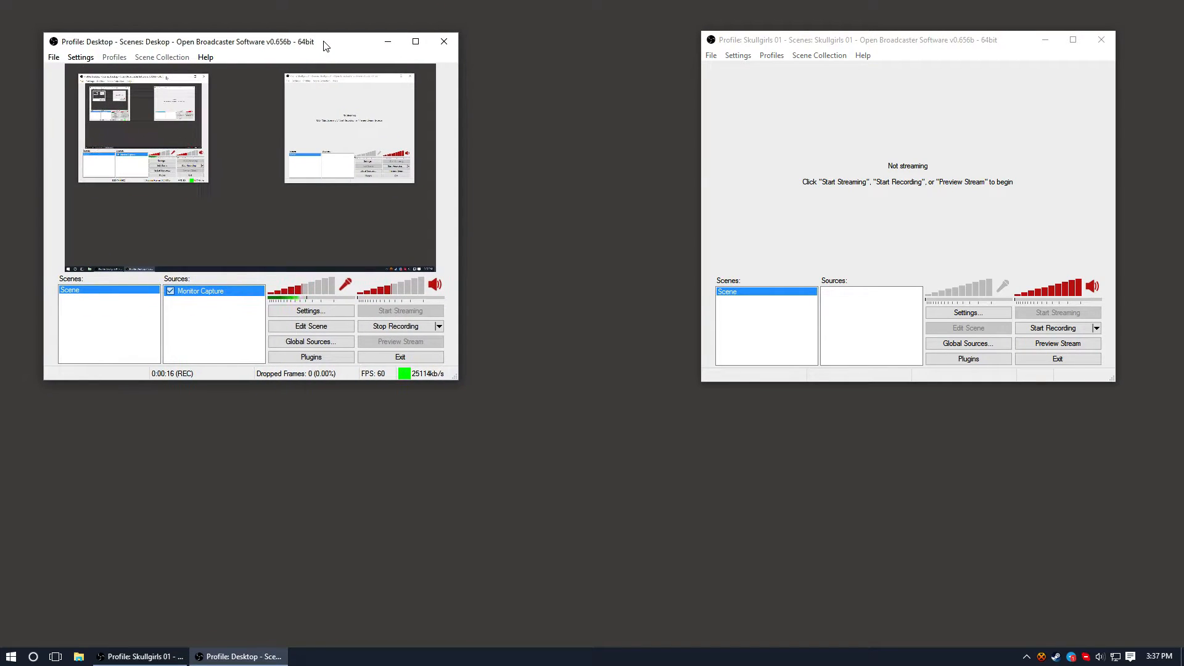
pyautogui.rightClick(545, 183)
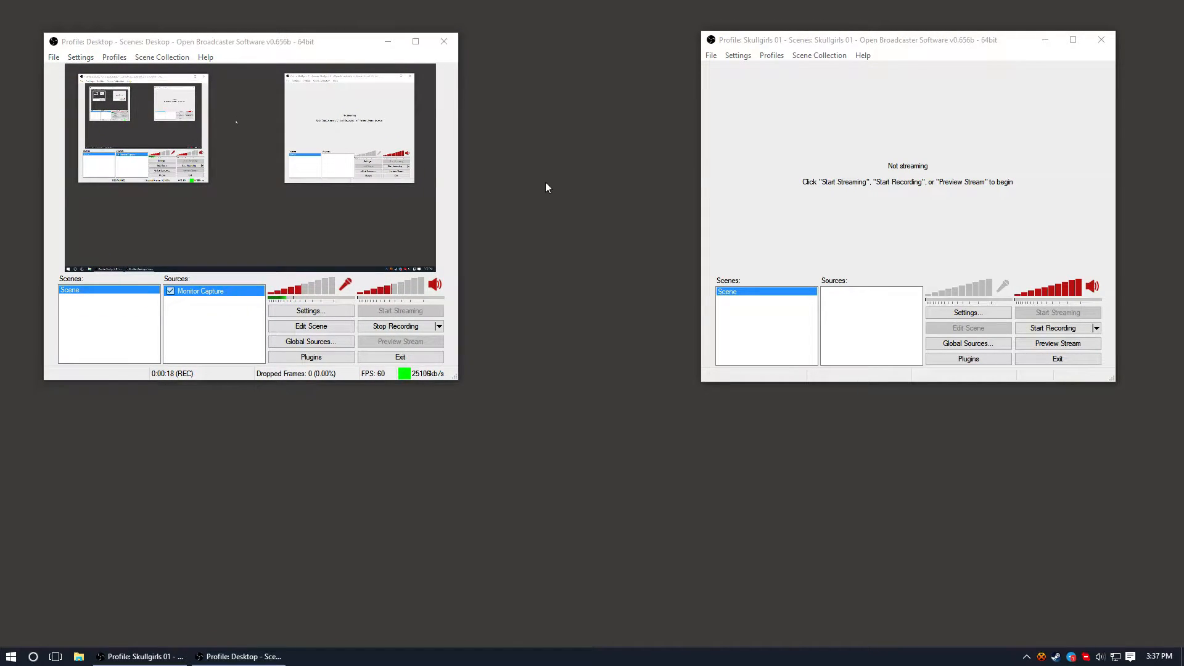
pyautogui.click(516, 111)
pyautogui.moveTo(346, 50); pyautogui.dragTo(349, 49)
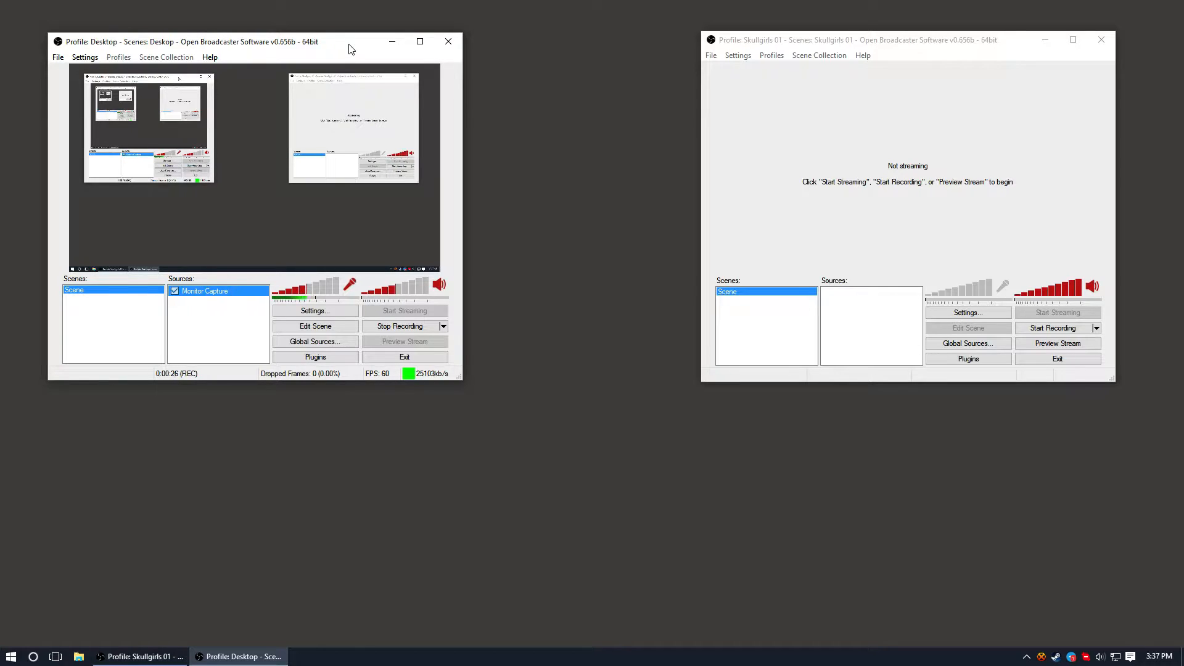
pyautogui.moveTo(351, 49); pyautogui.dragTo(385, 47)
pyautogui.moveTo(759, 43); pyautogui.dragTo(748, 43)
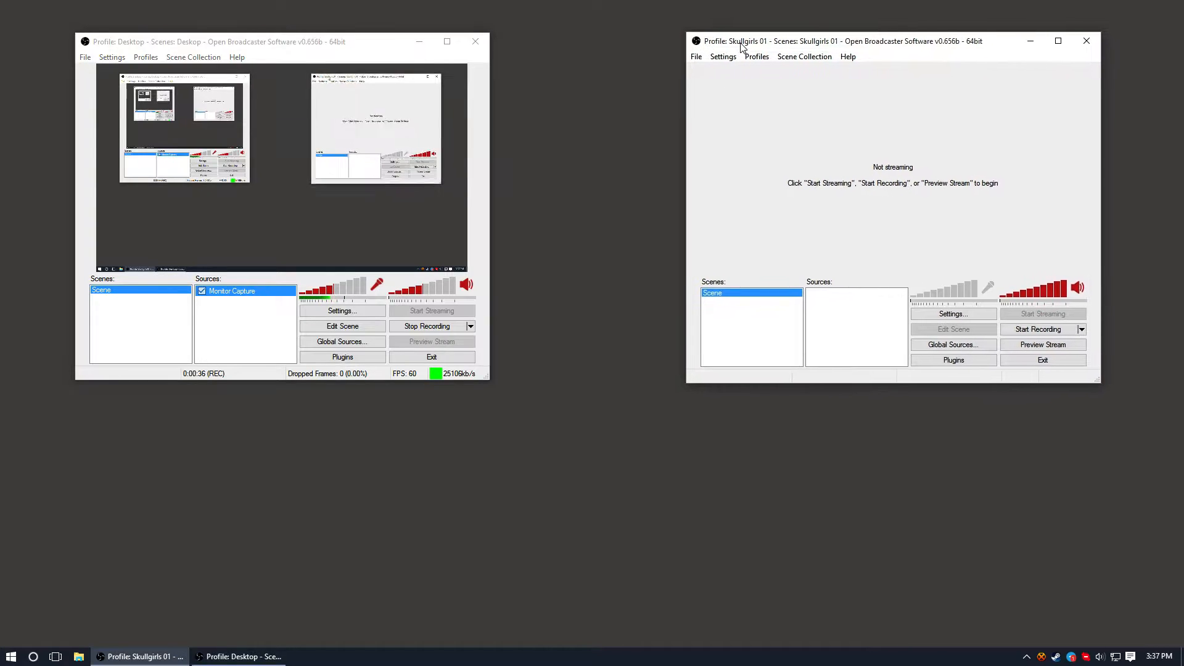
pyautogui.moveTo(365, 49); pyautogui.dragTo(350, 38)
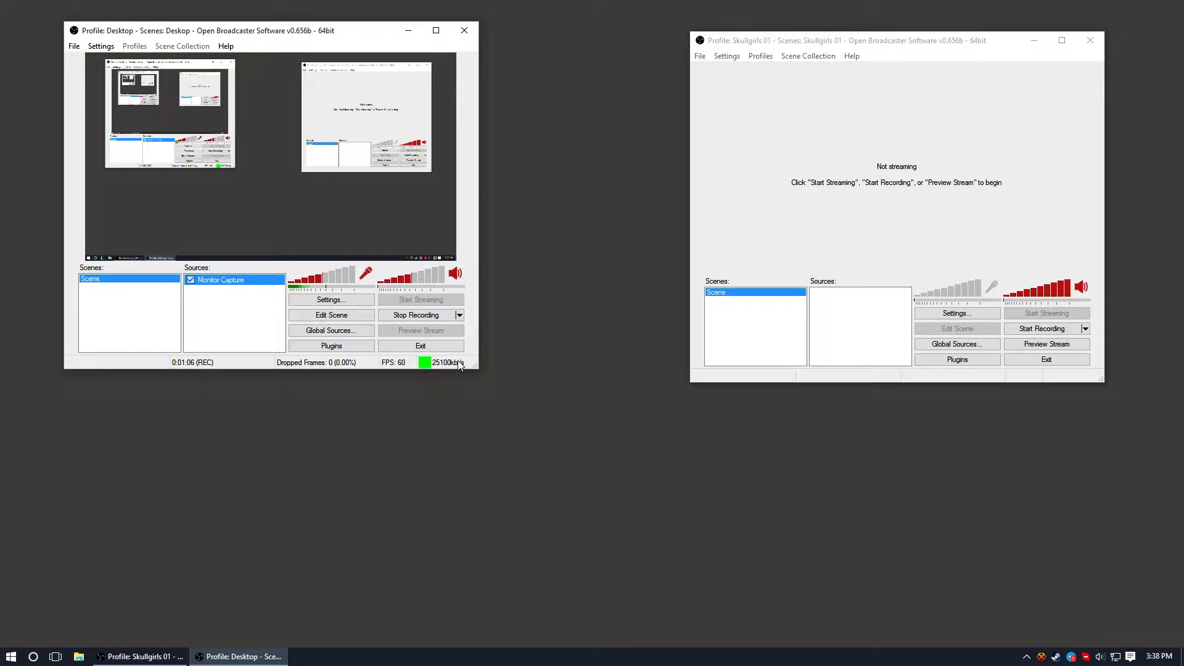
pyautogui.moveTo(313, 34)
pyautogui.mouseDown()
pyautogui.moveTo(331, 29)
pyautogui.moveTo(302, 71)
pyautogui.moveTo(308, 52)
pyautogui.mouseUp()
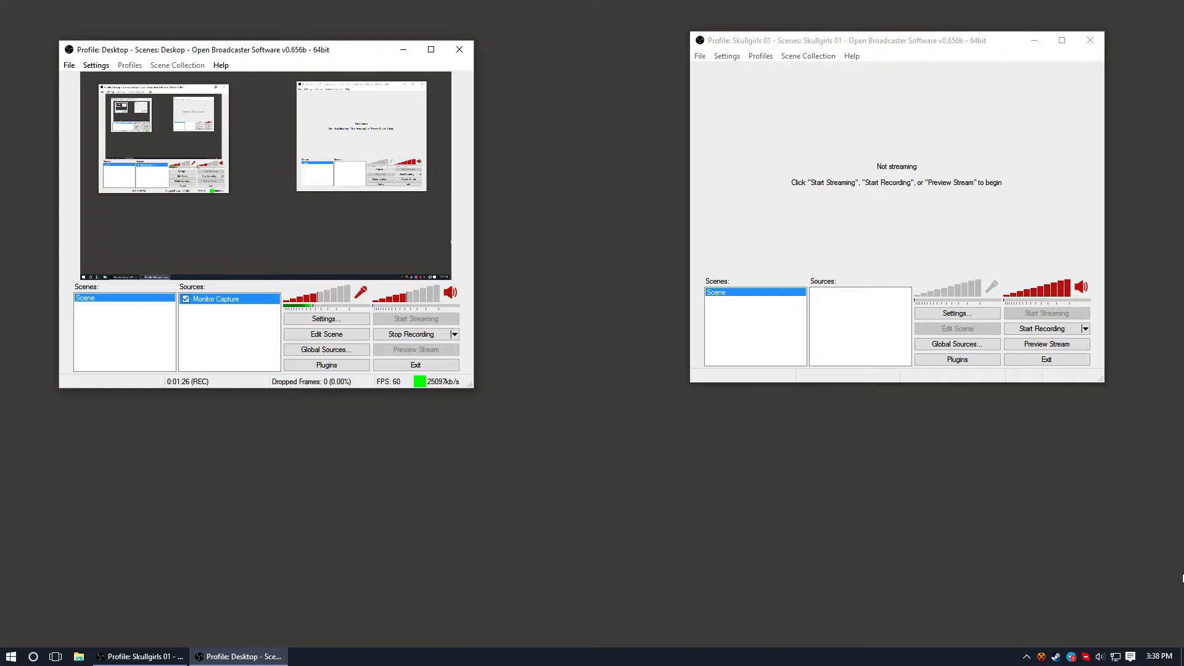
pyautogui.moveTo(312, 49); pyautogui.dragTo(296, 39)
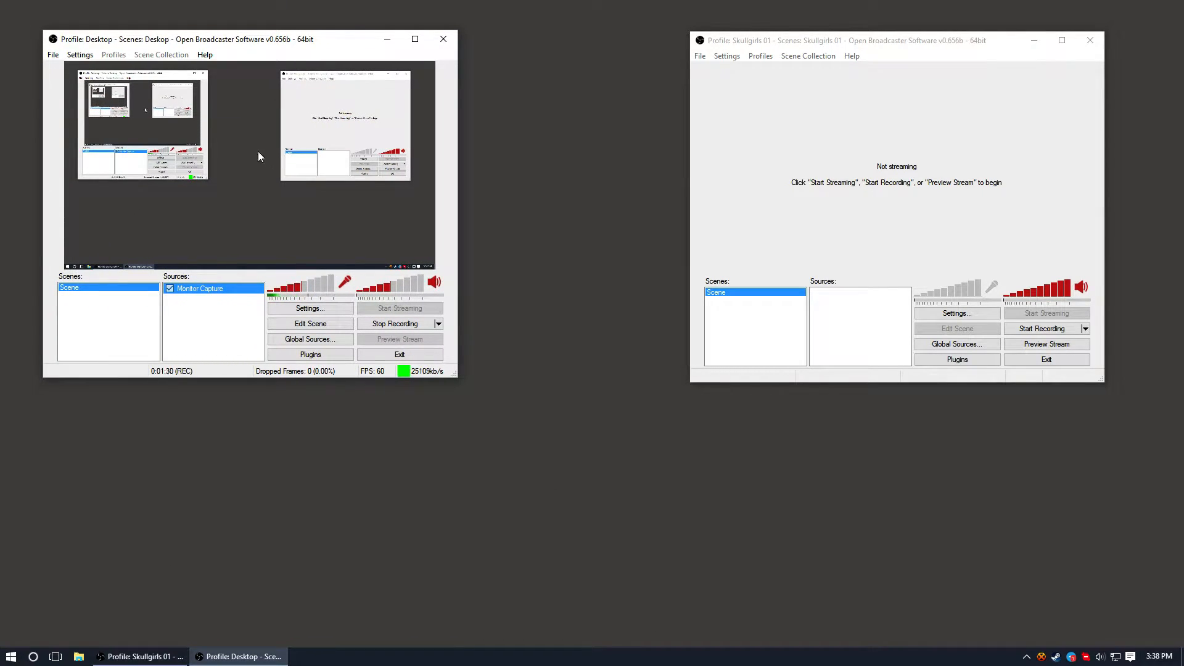
pyautogui.moveTo(817, 42)
pyautogui.mouseDown()
pyautogui.moveTo(848, 43)
pyautogui.moveTo(834, 43)
pyautogui.mouseUp()
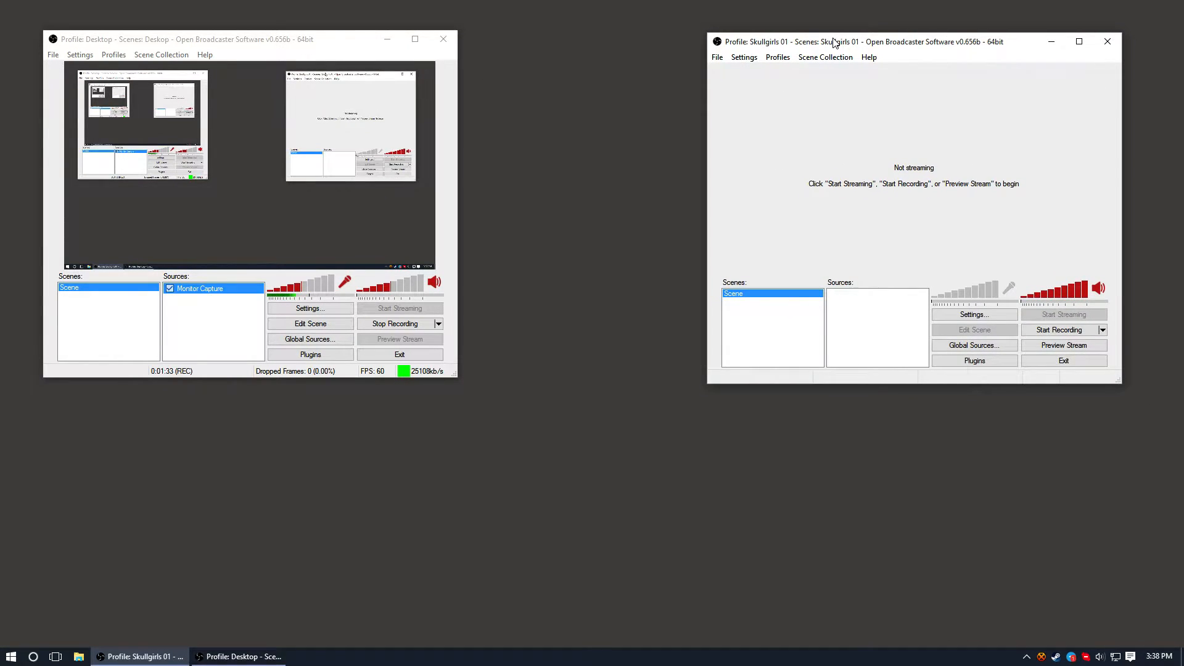
pyautogui.click(778, 59)
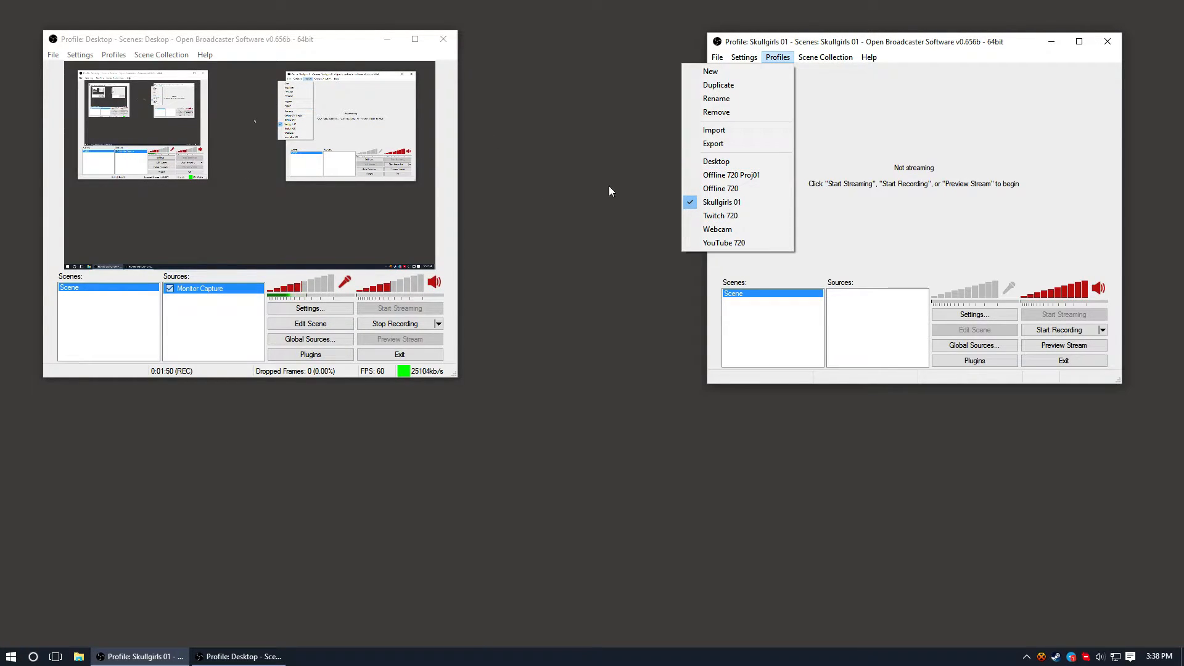
pyautogui.click(877, 145)
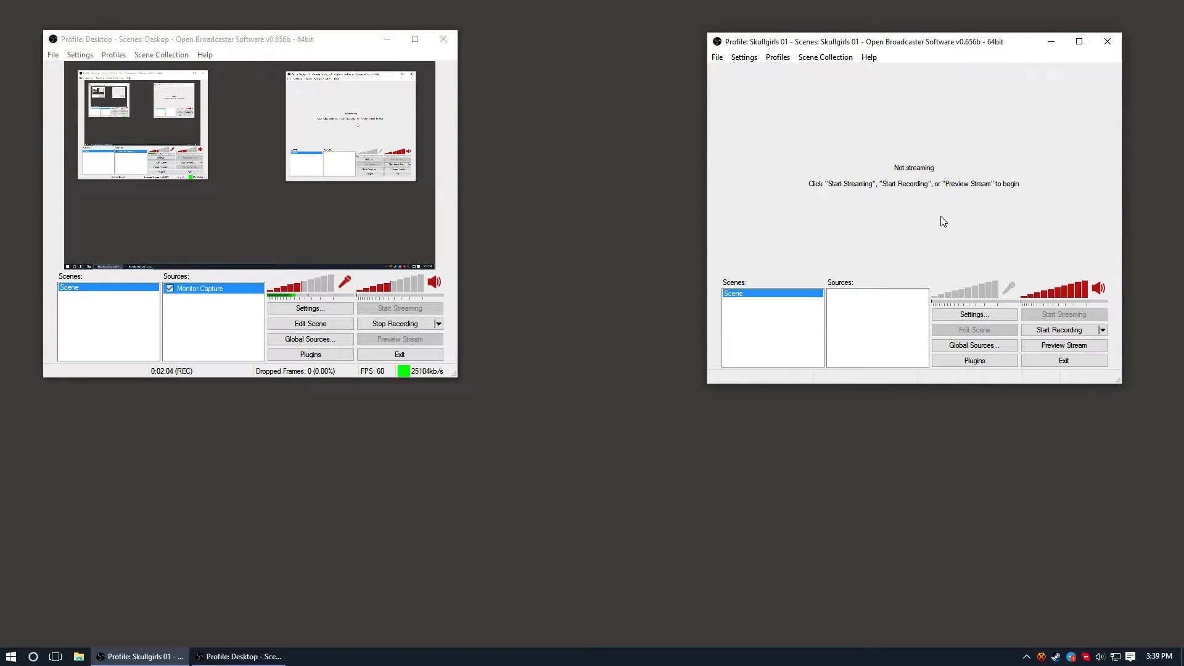
pyautogui.click(778, 57)
pyautogui.click(870, 84)
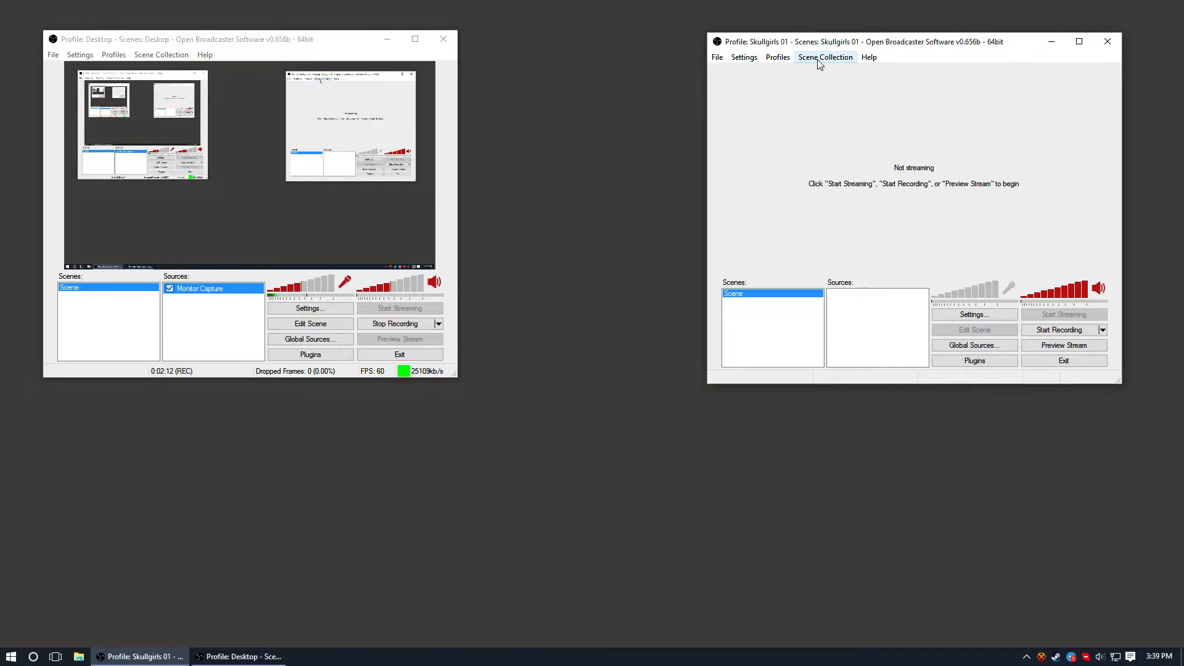
# Step: Add a second scene named Scene 2 and switch between it and the original scene
pyautogui.rightClick(742, 306)
pyautogui.click(748, 310)
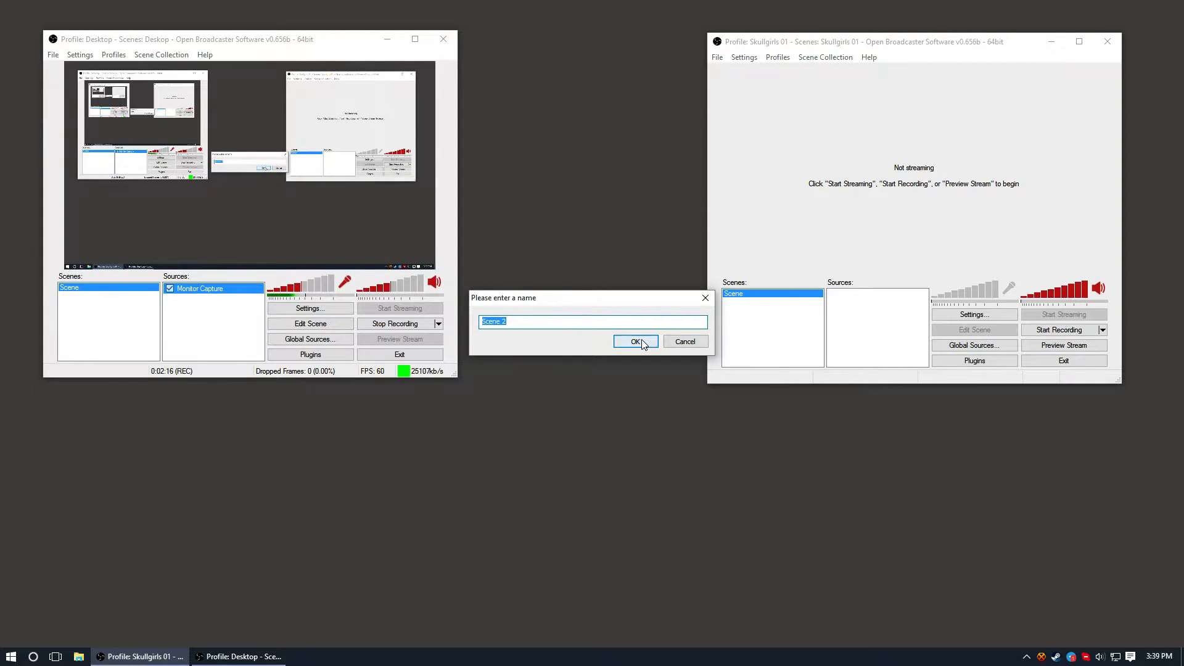
pyautogui.click(635, 342)
pyautogui.click(740, 294)
pyautogui.click(742, 301)
pyautogui.click(741, 293)
# Step: Remove Scene 2 from the scene list
pyautogui.rightClick(742, 302)
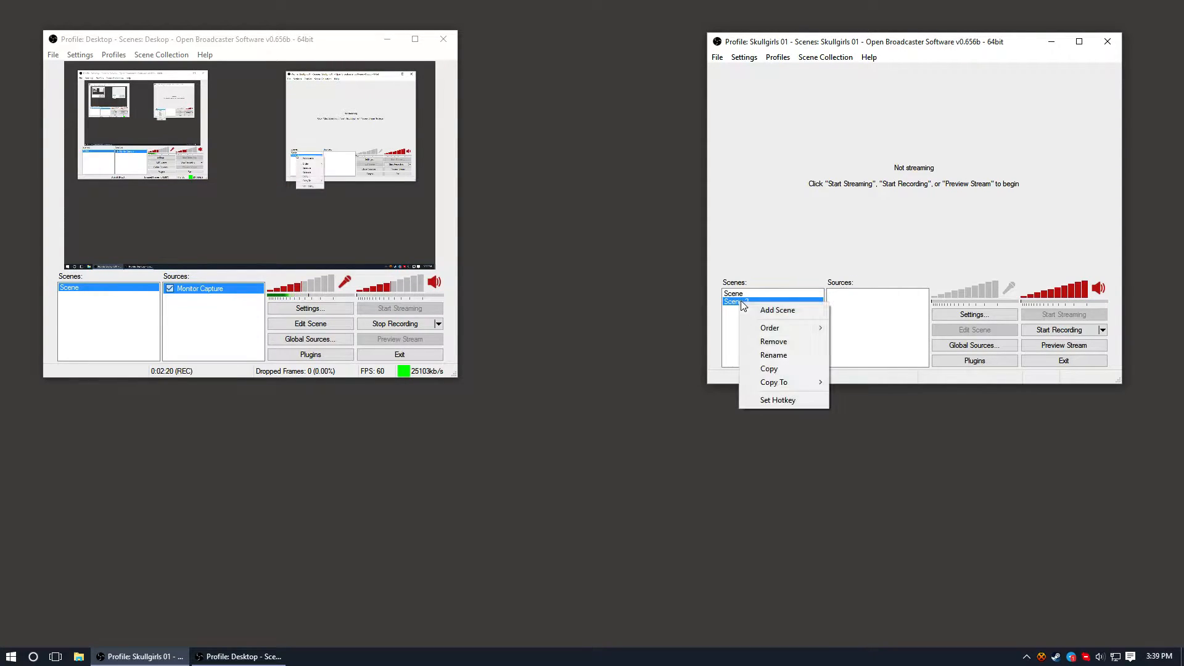
pyautogui.click(784, 343)
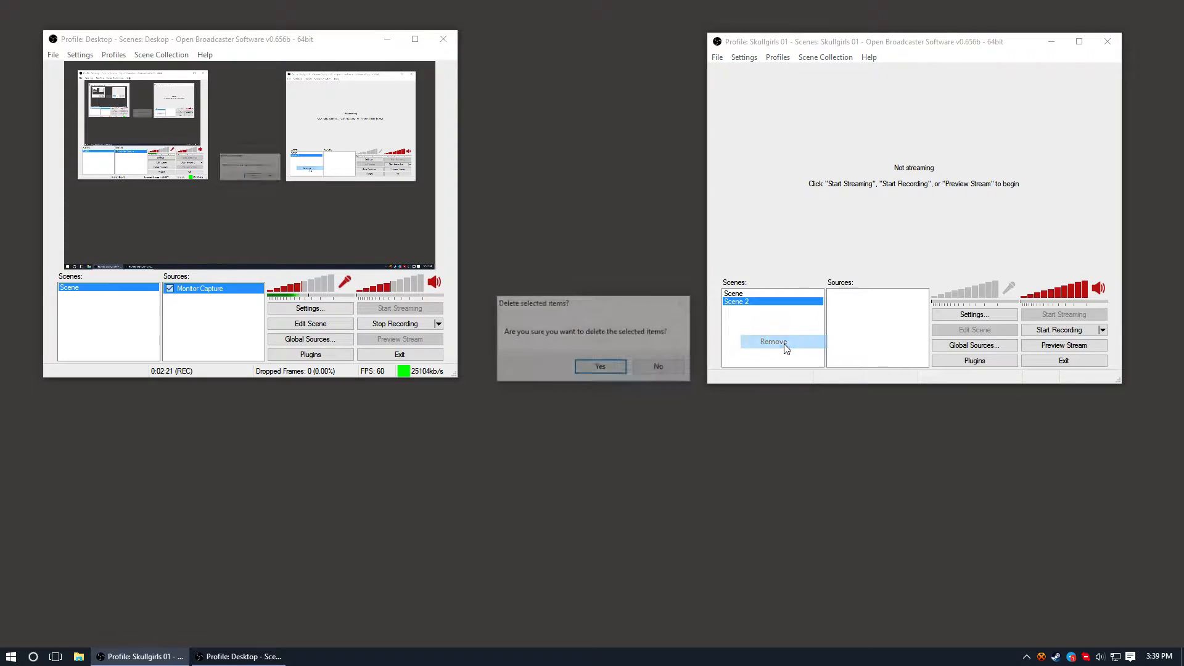
pyautogui.click(626, 363)
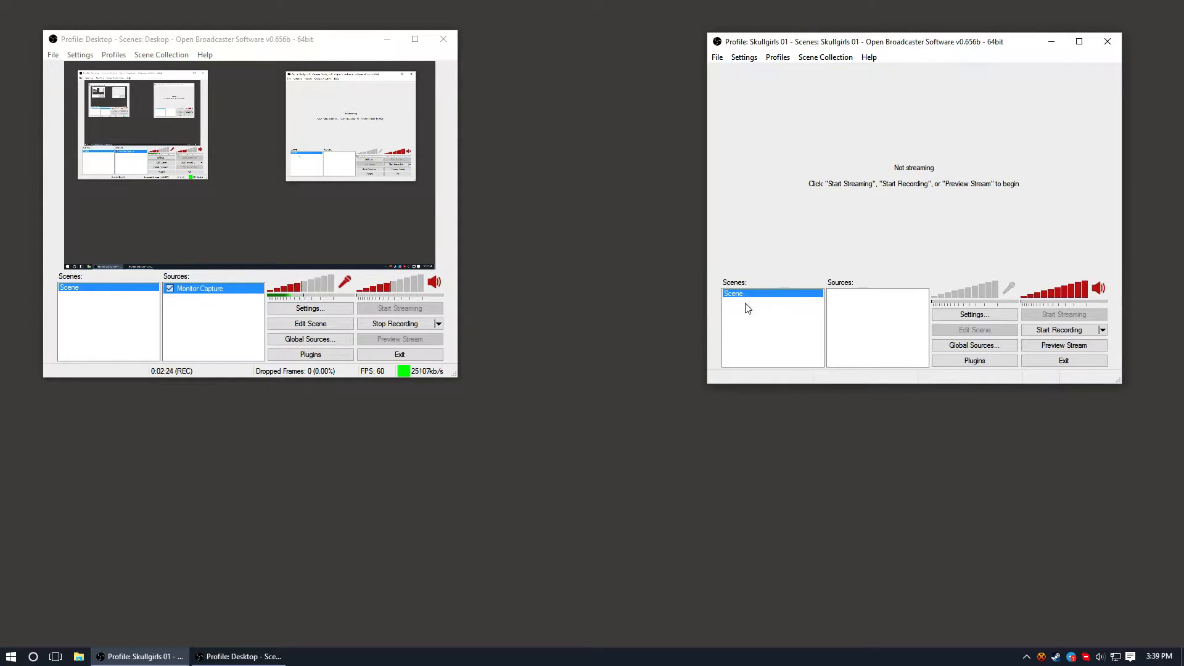
# Step: Examine the sources in the PJ64, FightCade and Skullgirls 720 scene collections, then return to the Skullgirls 01 collection
pyautogui.click(829, 57)
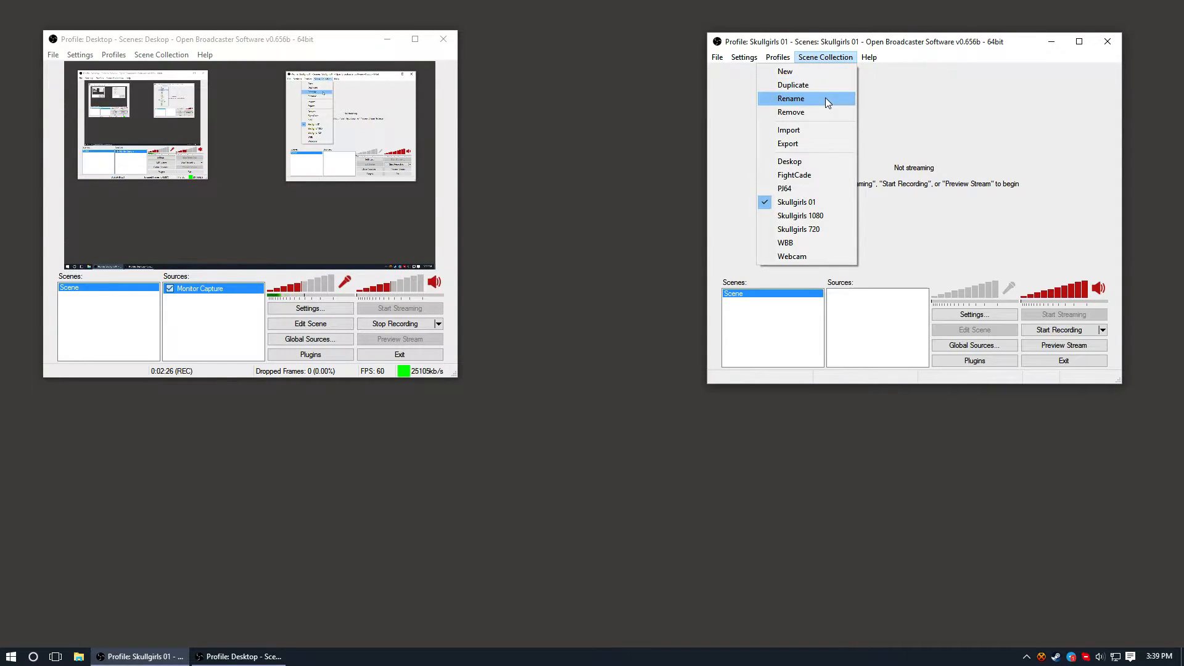
pyautogui.click(823, 201)
pyautogui.click(822, 58)
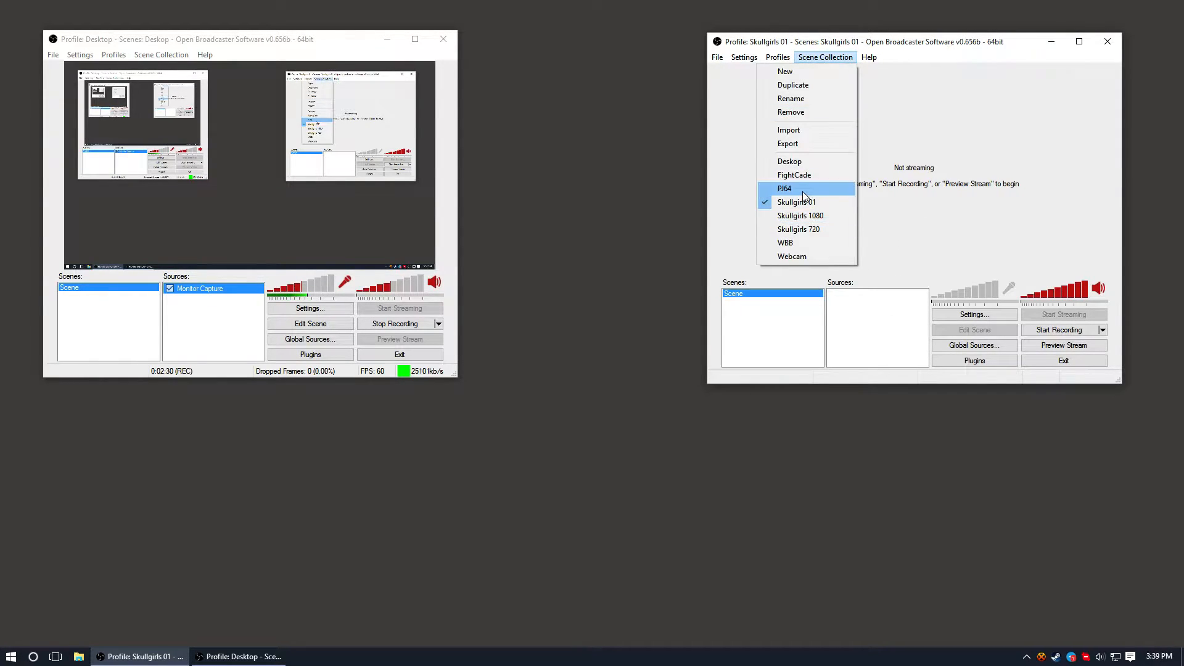
pyautogui.click(802, 190)
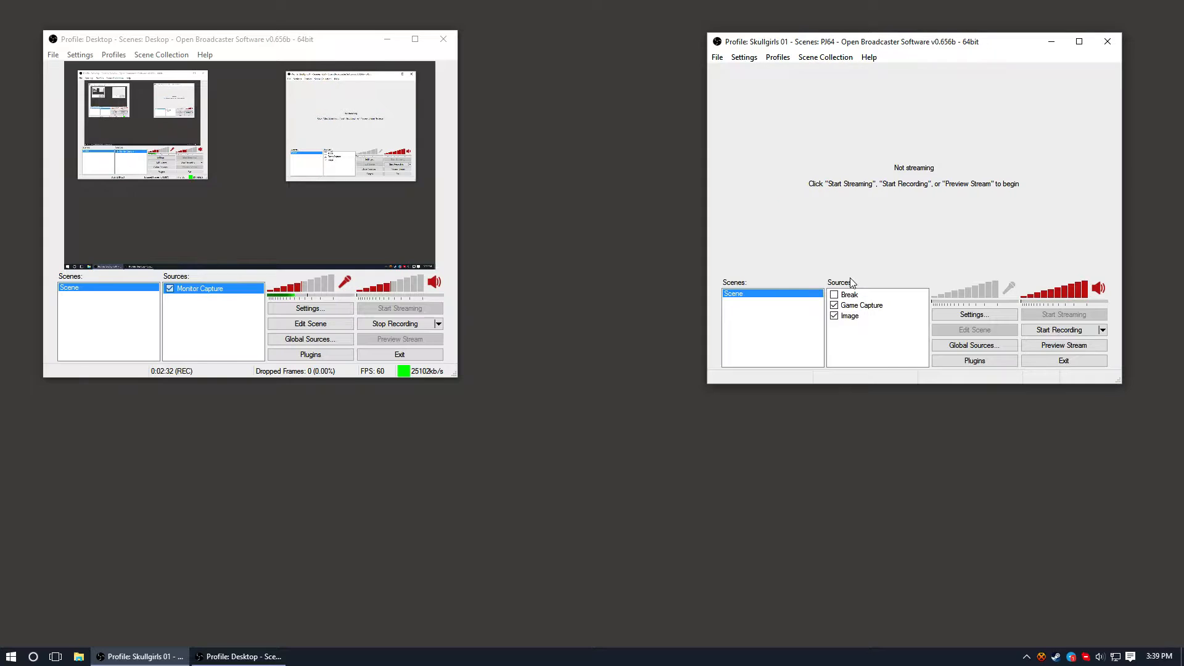
pyautogui.click(825, 58)
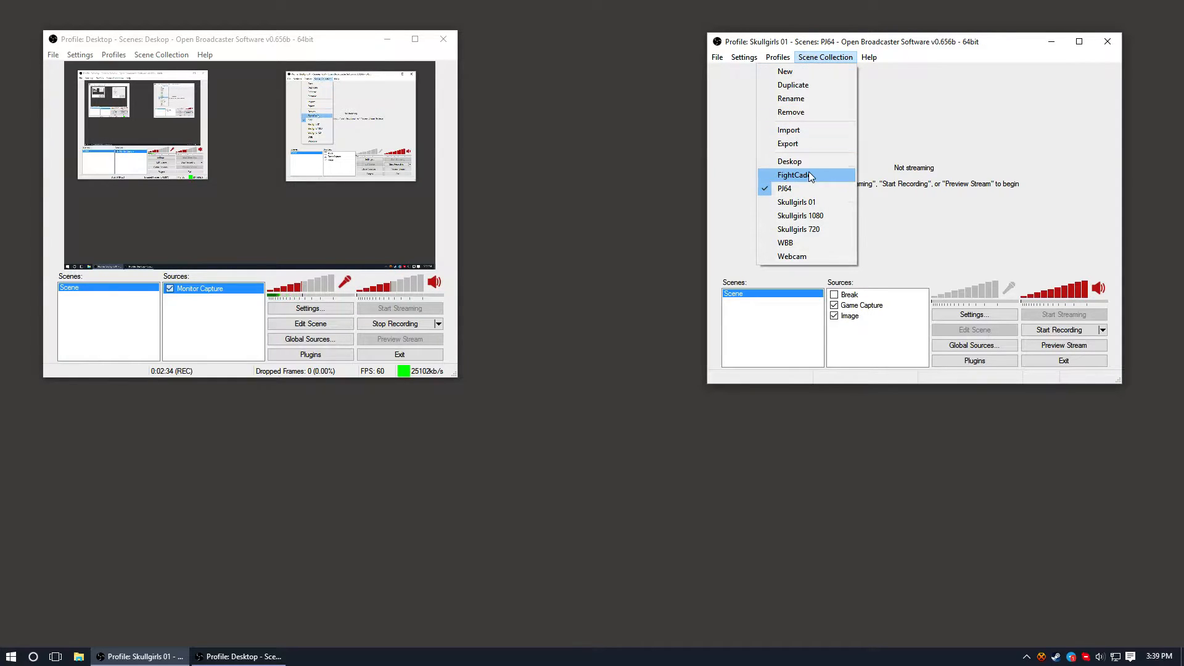
pyautogui.click(809, 174)
pyautogui.click(825, 58)
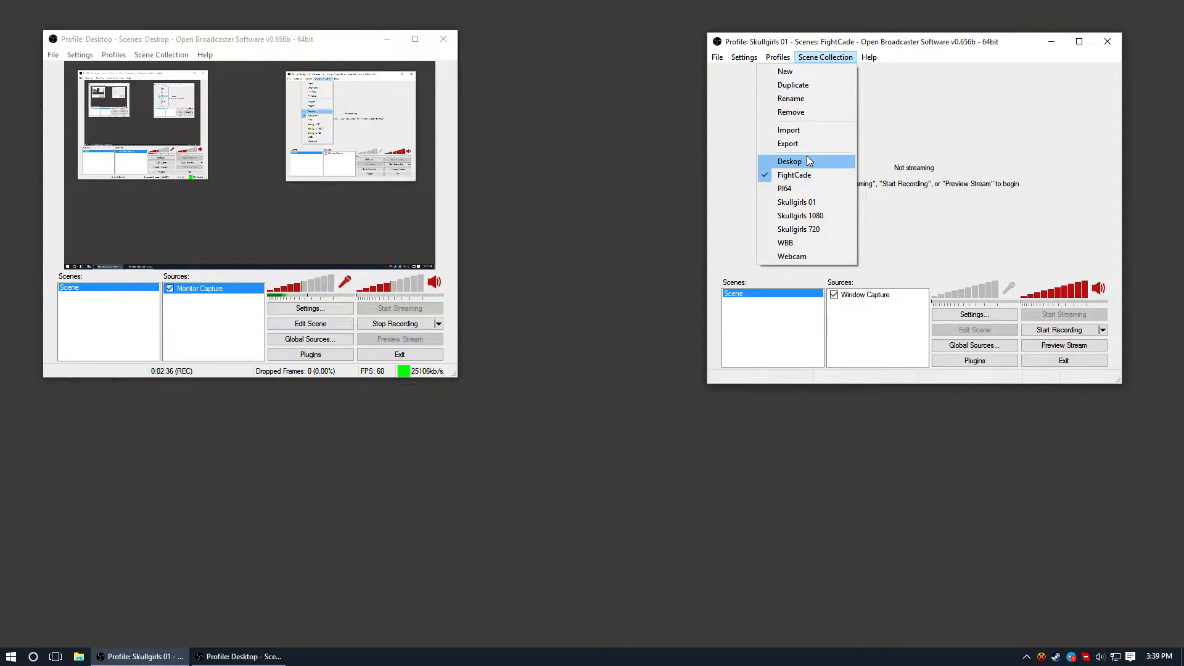
pyautogui.click(819, 229)
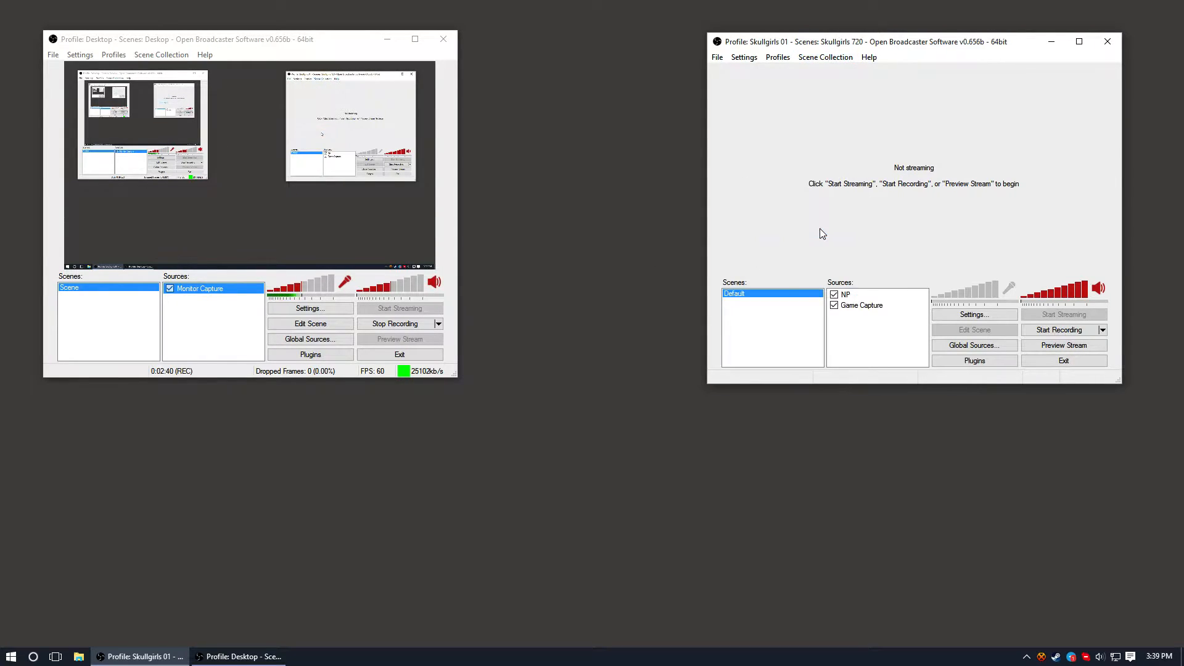
pyautogui.click(825, 57)
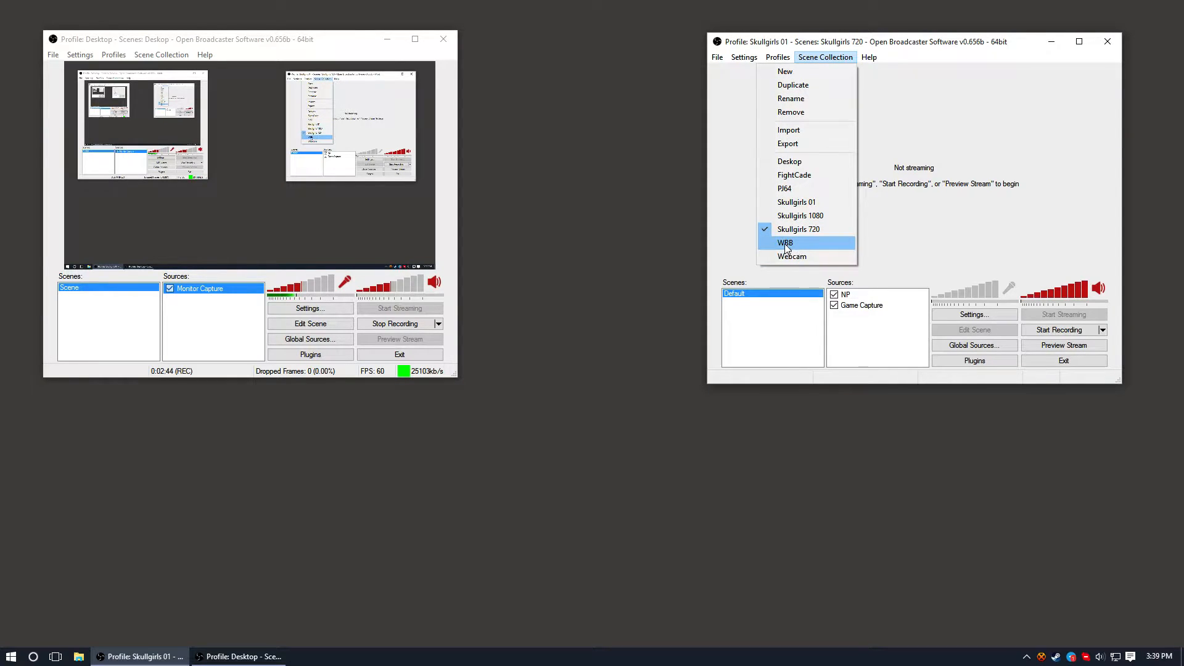
pyautogui.click(797, 202)
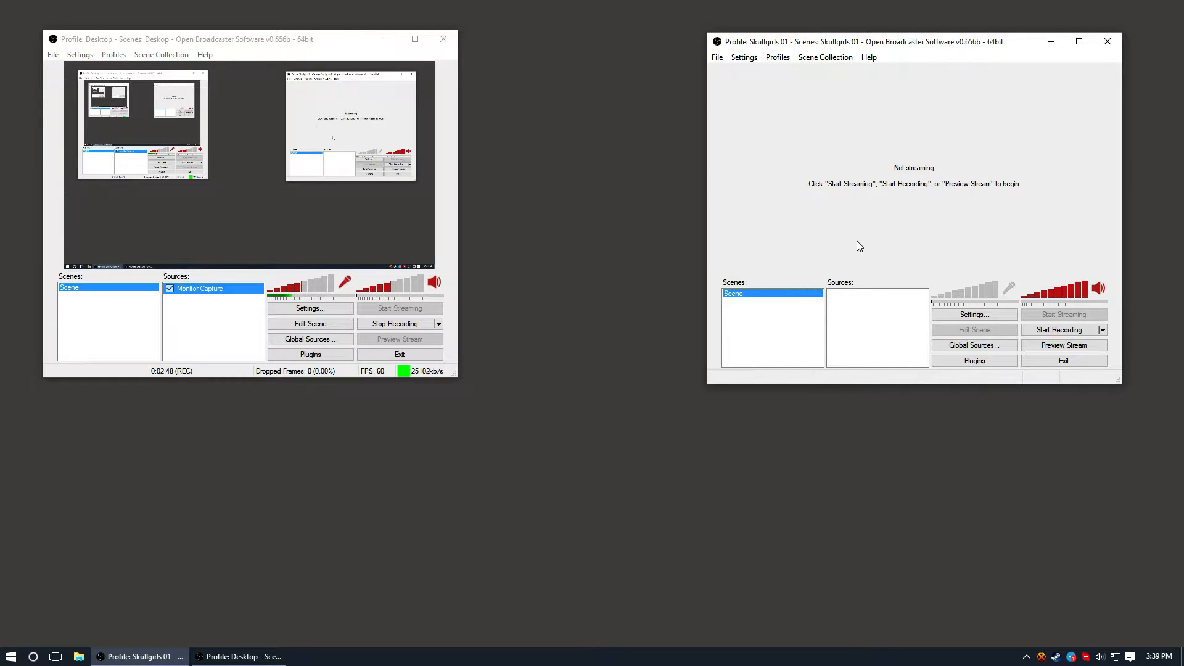
# Step: Reposition the Skullgirls 01 program window and make it slightly smaller
pyautogui.moveTo(929, 33)
pyautogui.mouseDown()
pyautogui.moveTo(935, 54)
pyautogui.moveTo(938, 26)
pyautogui.mouseUp()
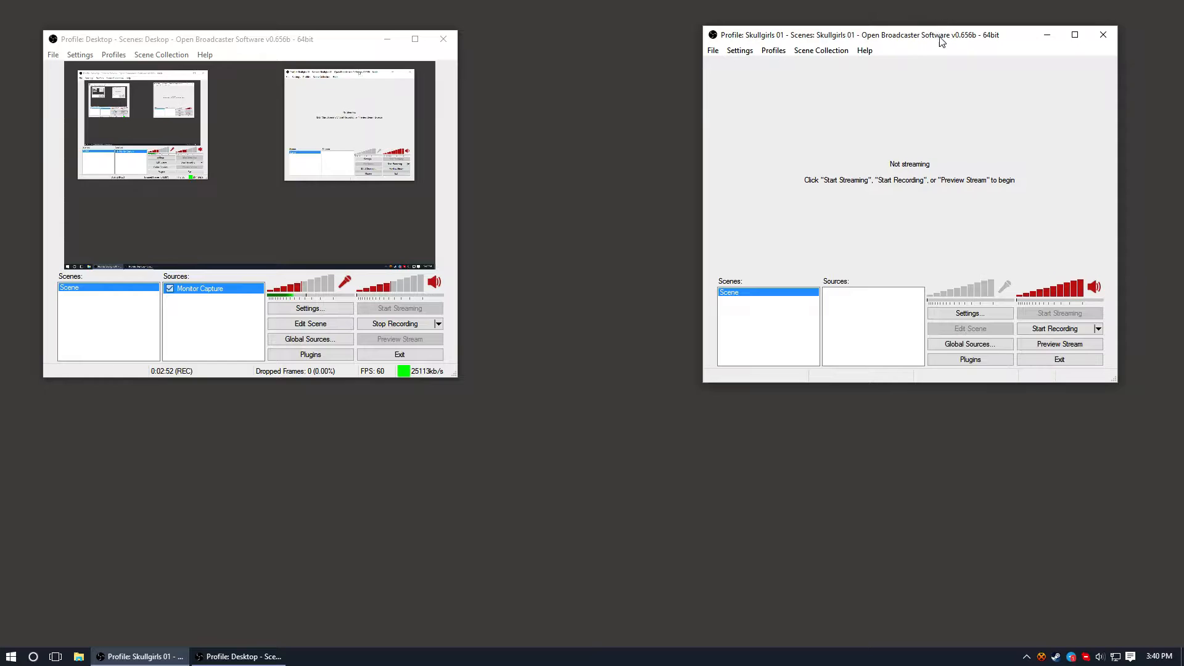
pyautogui.doubleClick(942, 37)
pyautogui.doubleClick(927, 11)
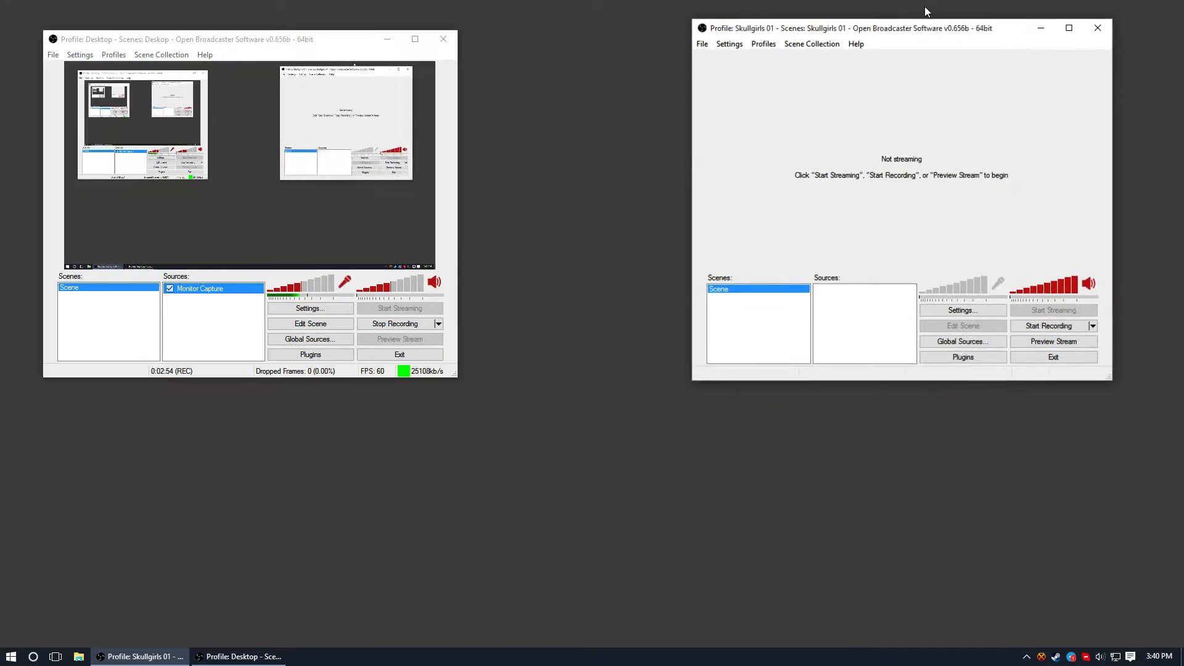
pyautogui.moveTo(704, 383); pyautogui.dragTo(855, 347)
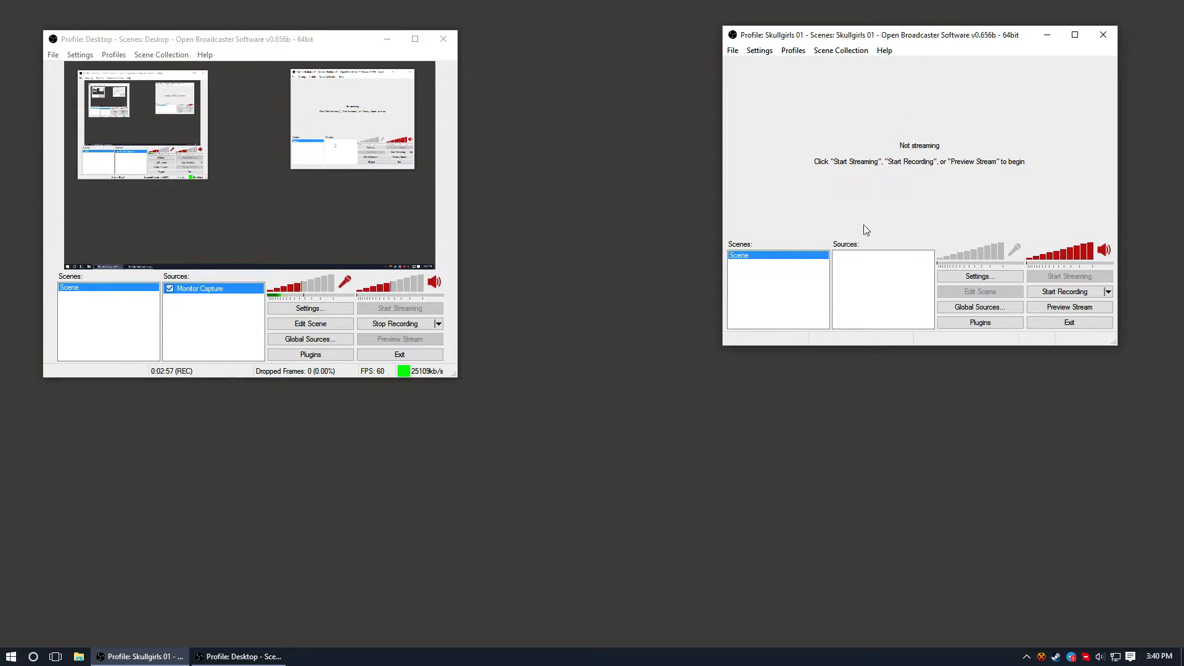
# Step: In the general settings of the Skullgirls 01 profile, enable Notification Area Icon and Minimize to Notification Area and apply them
pyautogui.click(765, 52)
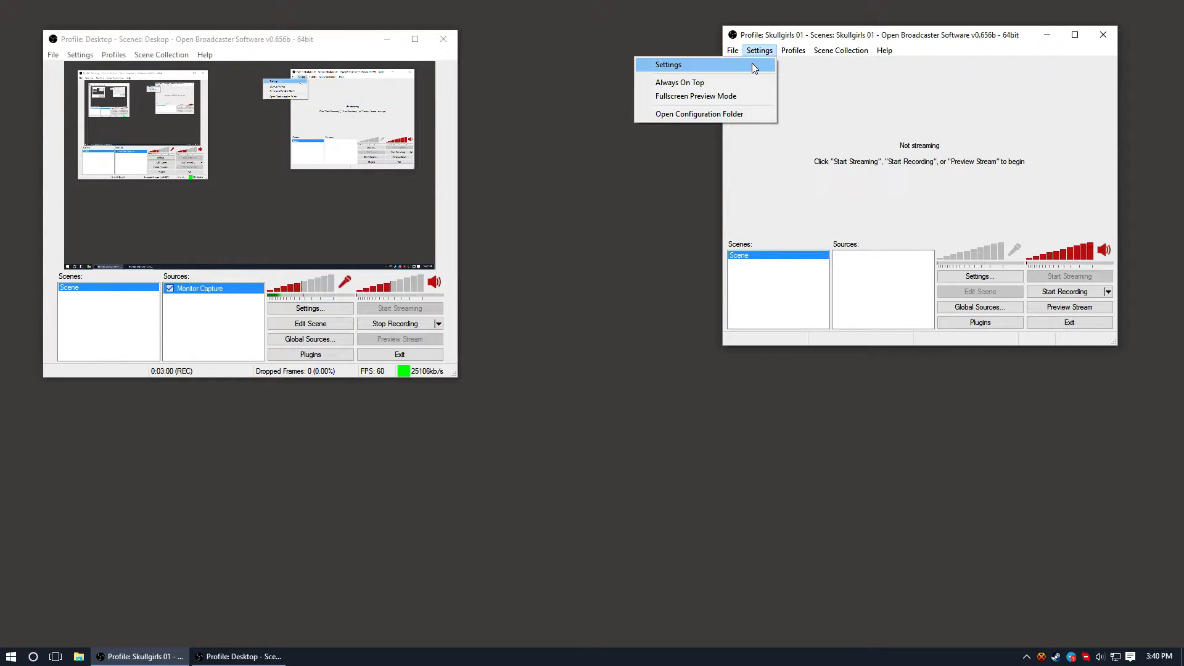
pyautogui.click(753, 64)
pyautogui.moveTo(664, 117); pyautogui.dragTo(854, 74)
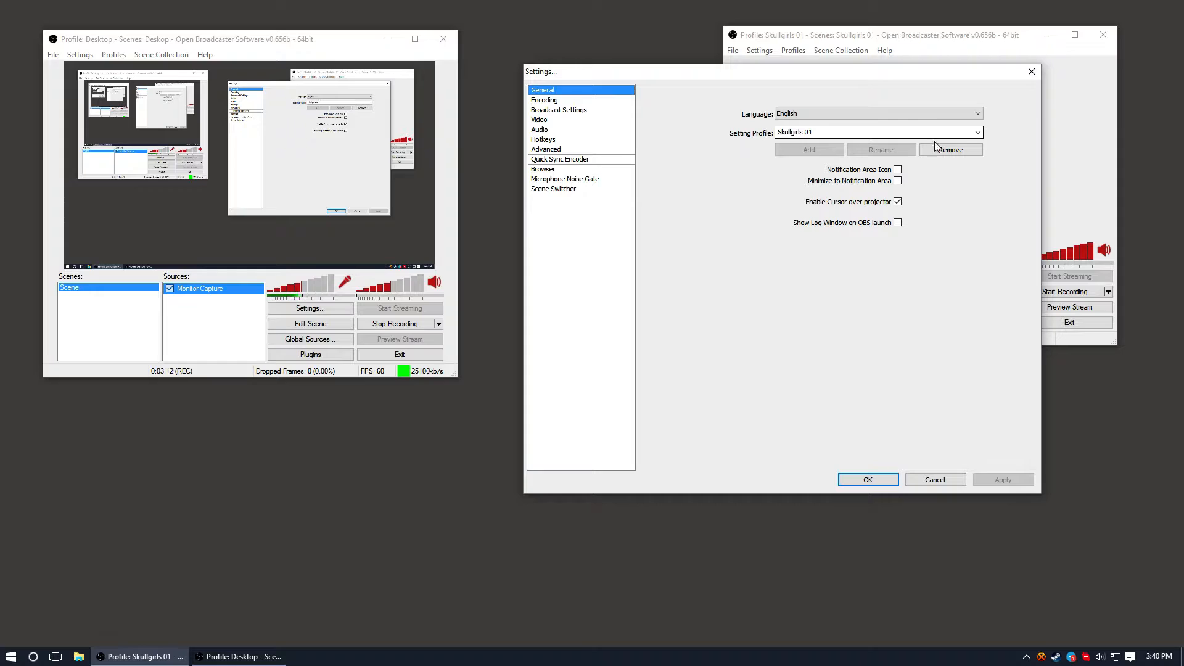
pyautogui.click(898, 171)
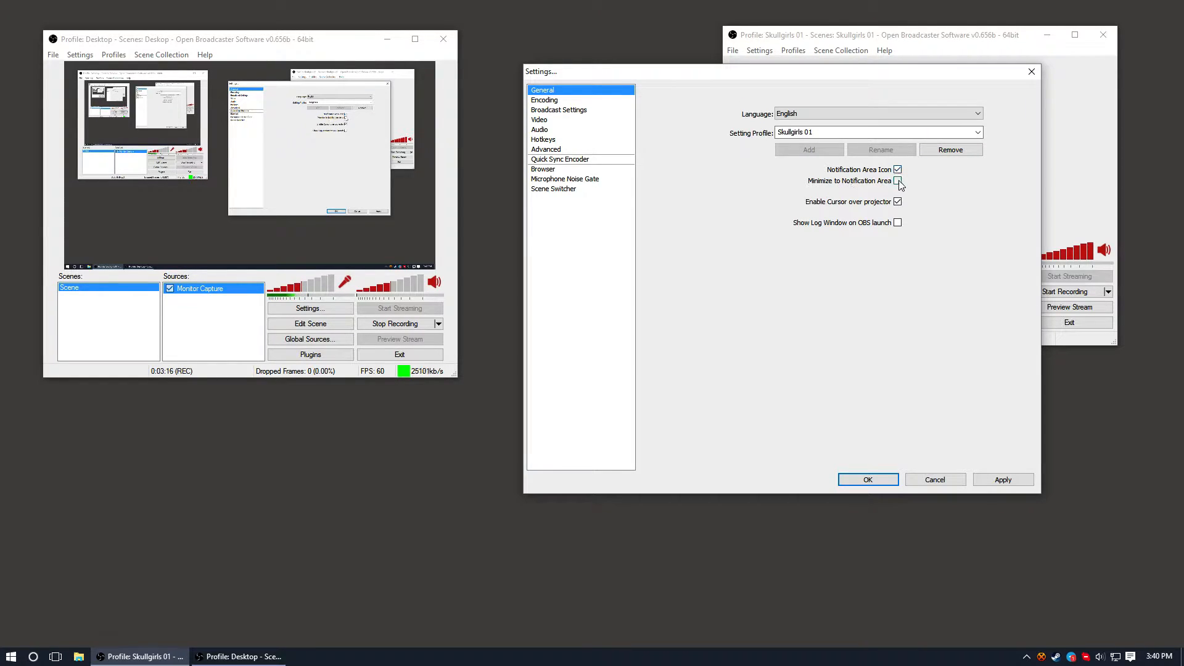
pyautogui.click(989, 482)
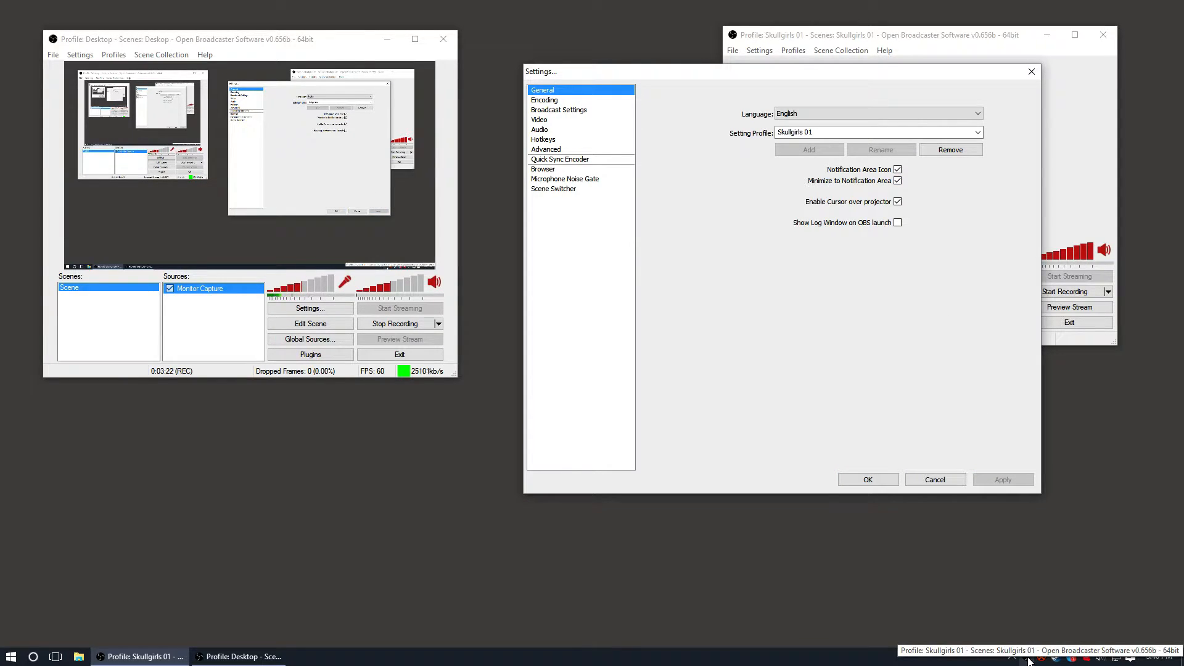
# Step: Disable Notification Area Icon and Minimize to Notification Area, and save the changes when moving to the Encoding settings
pyautogui.moveTo(884, 91); pyautogui.dragTo(900, 84)
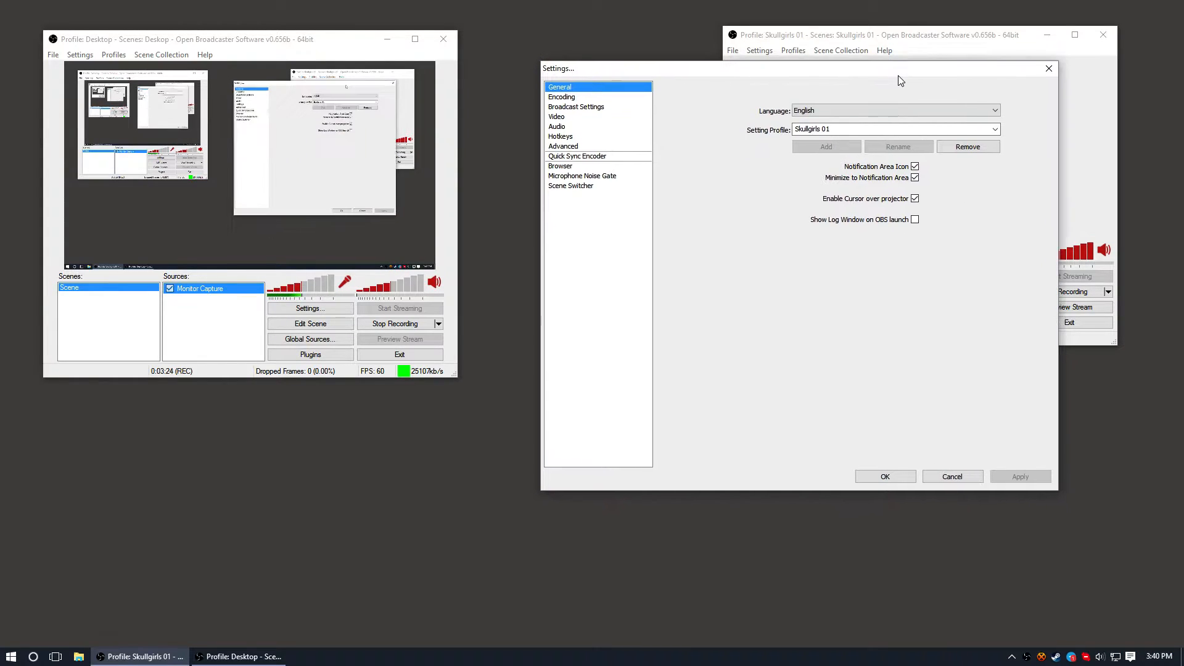
pyautogui.click(914, 175)
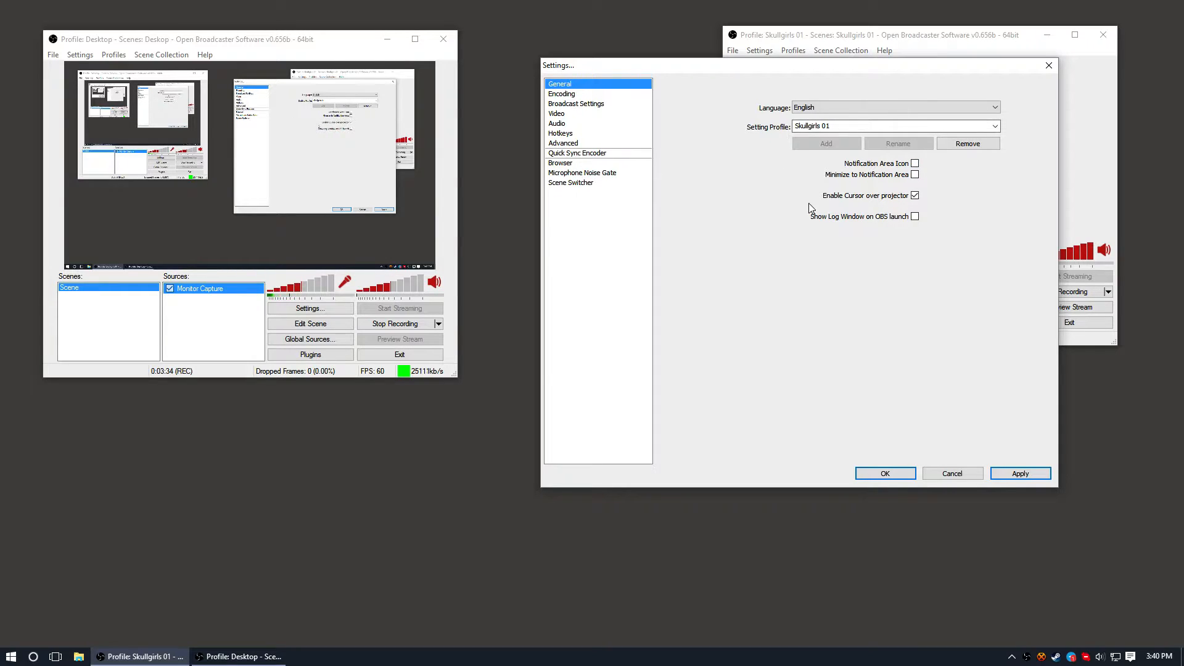
pyautogui.click(574, 94)
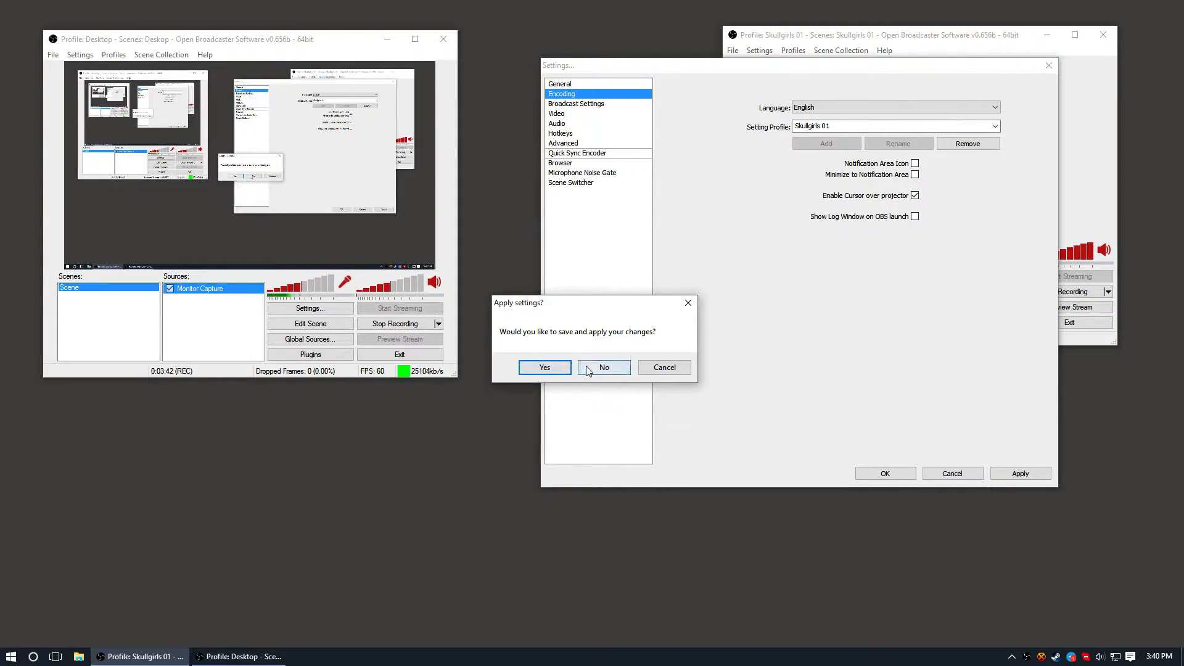
pyautogui.click(545, 368)
# Step: Return to the General settings and enable Notification Area Icon and Minimize to Notification Area again
pyautogui.click(568, 84)
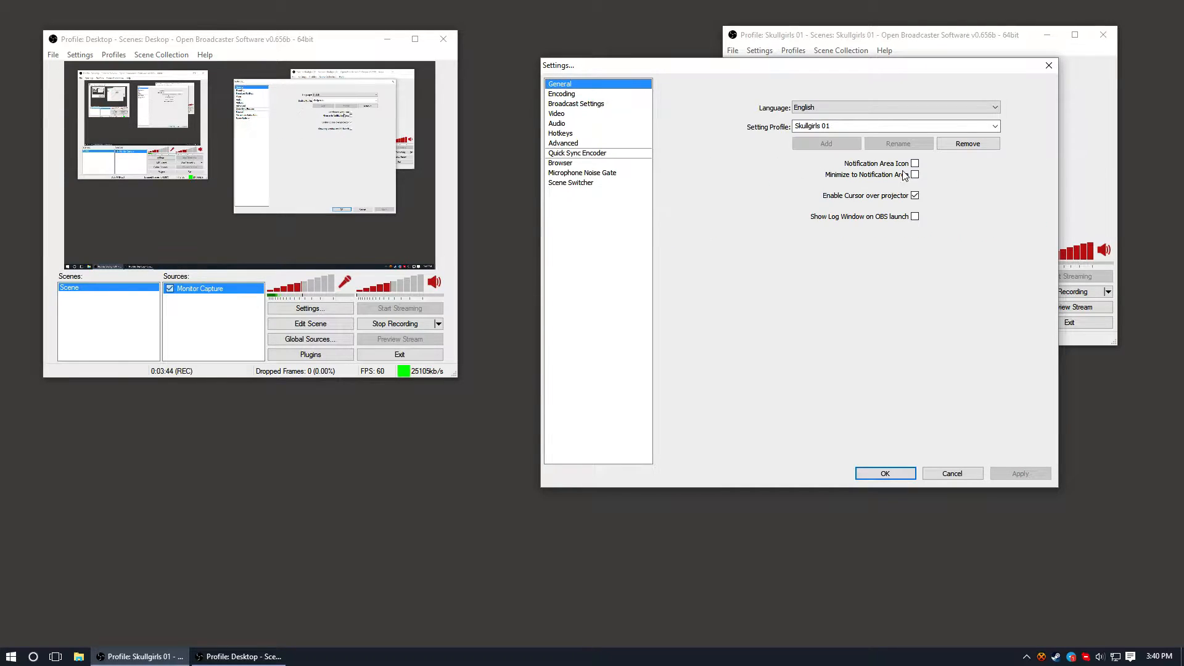
pyautogui.click(915, 164)
pyautogui.click(915, 175)
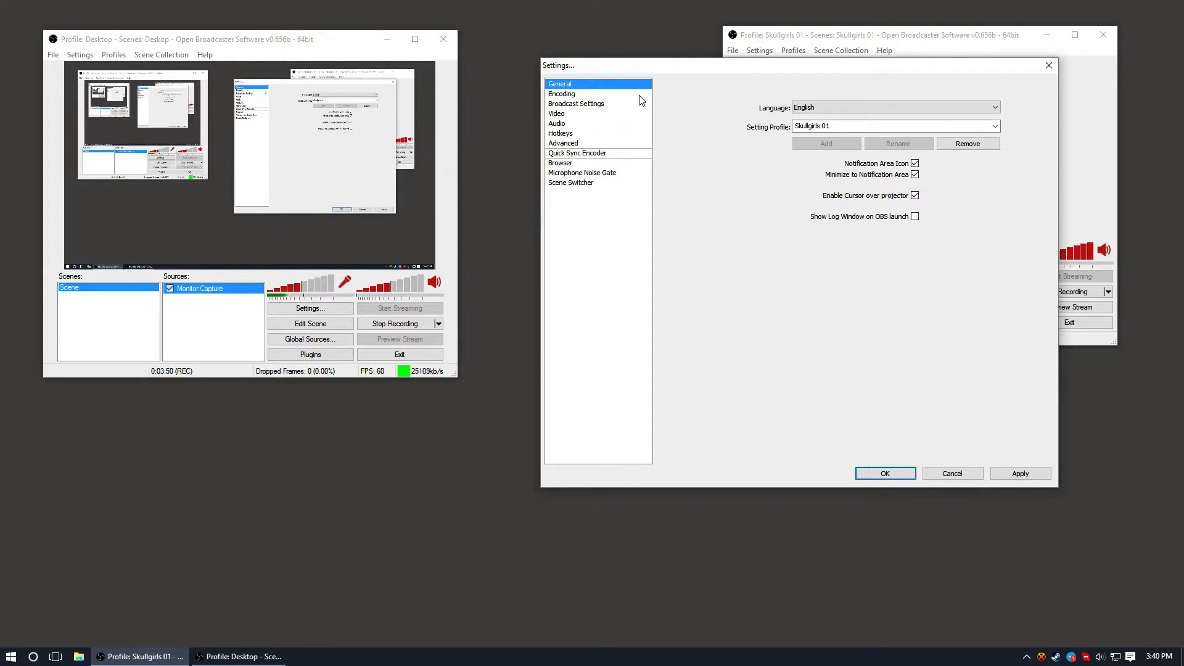
# Step: Save the general changes and configure video encoding with Use CBR disabled, Quality Balance 10 and Max Bitrate 25000 kb/s
pyautogui.click(591, 95)
pyautogui.click(552, 367)
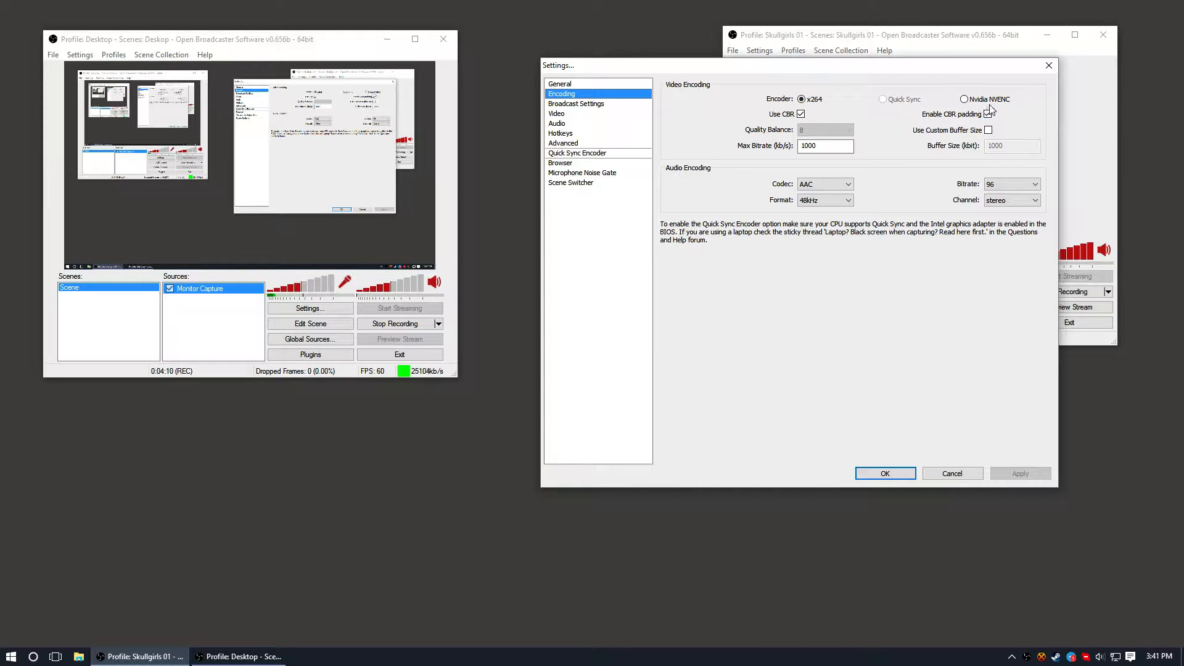
pyautogui.click(801, 114)
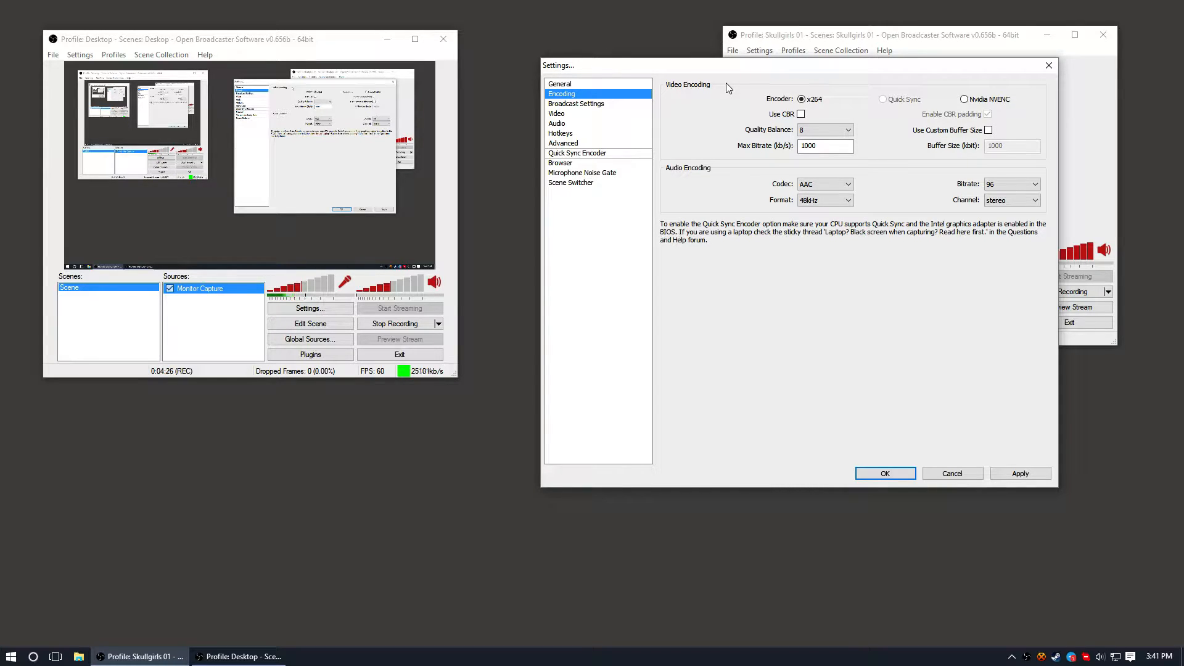
pyautogui.click(823, 130)
pyautogui.click(811, 221)
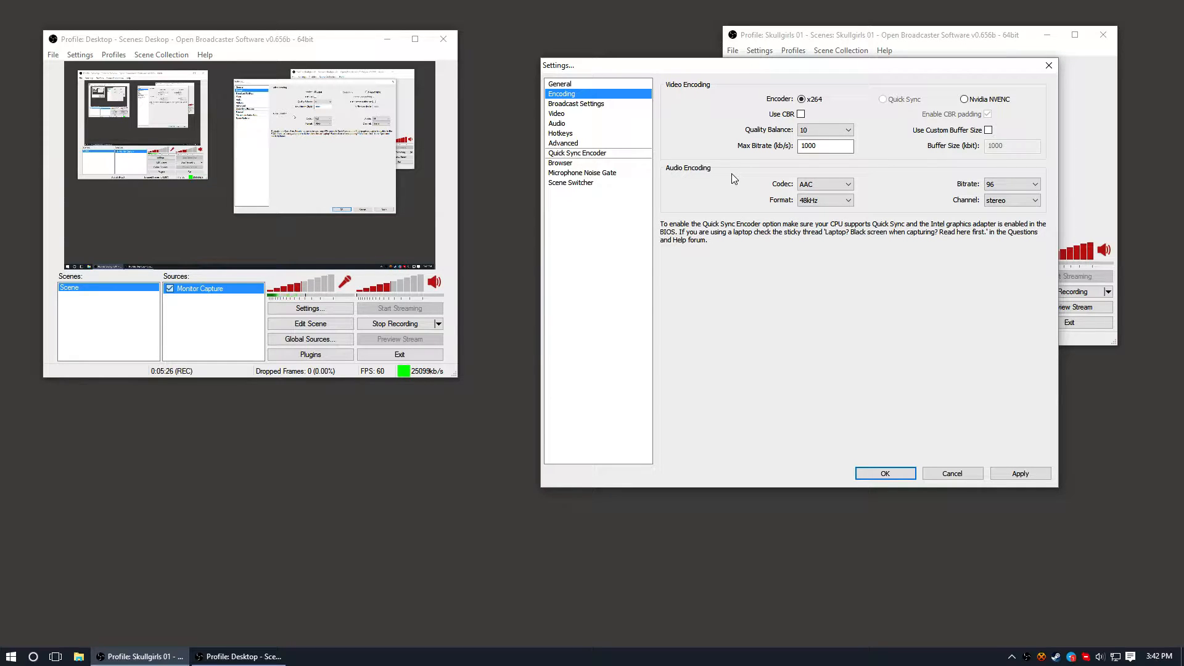
pyautogui.doubleClick(816, 148)
pyautogui.write('25000')
pyautogui.moveTo(800, 143)
# Step: Set the audio encoding bitrate to 192
pyautogui.click(817, 204)
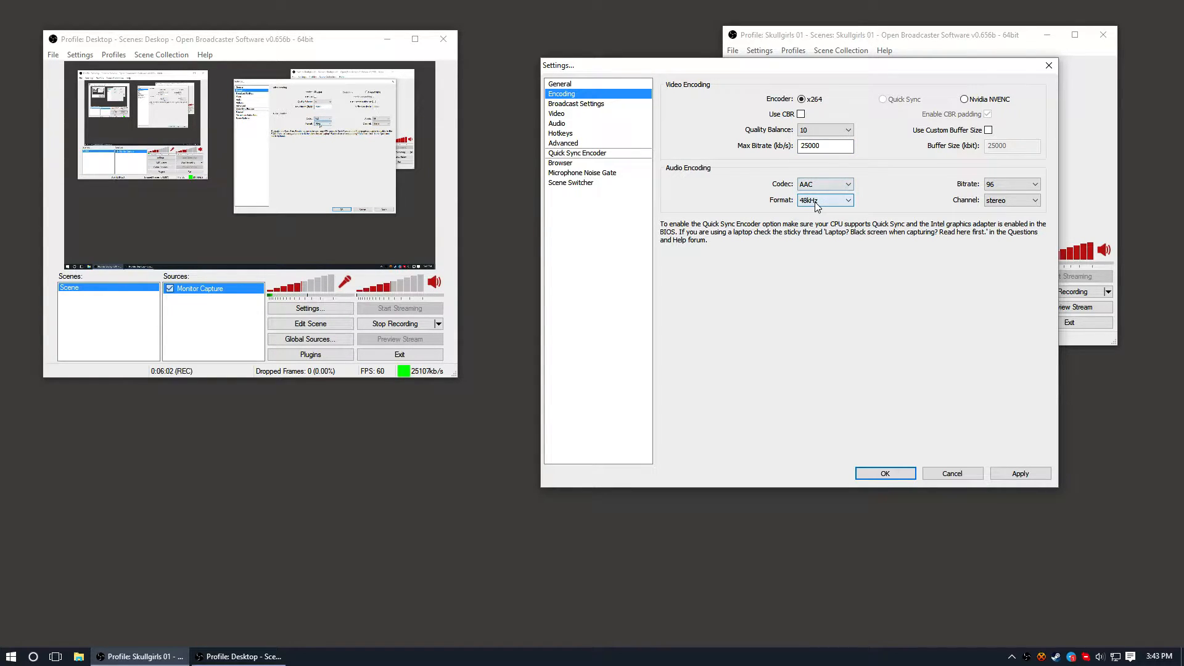
pyautogui.click(1012, 187)
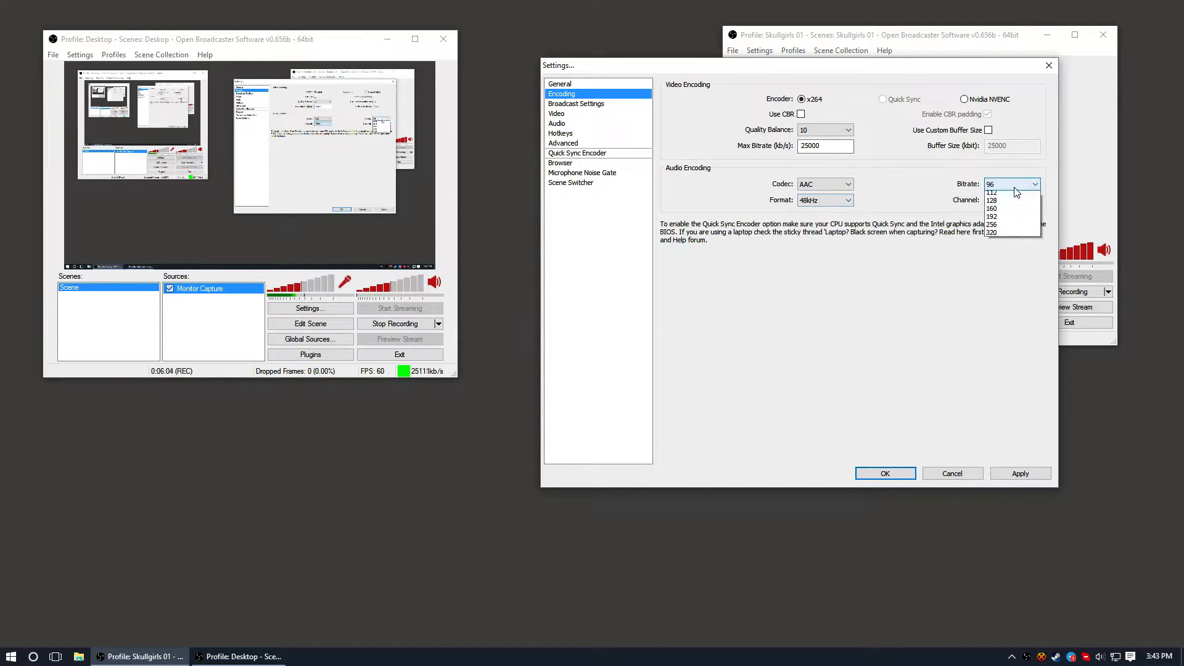
pyautogui.click(1010, 251)
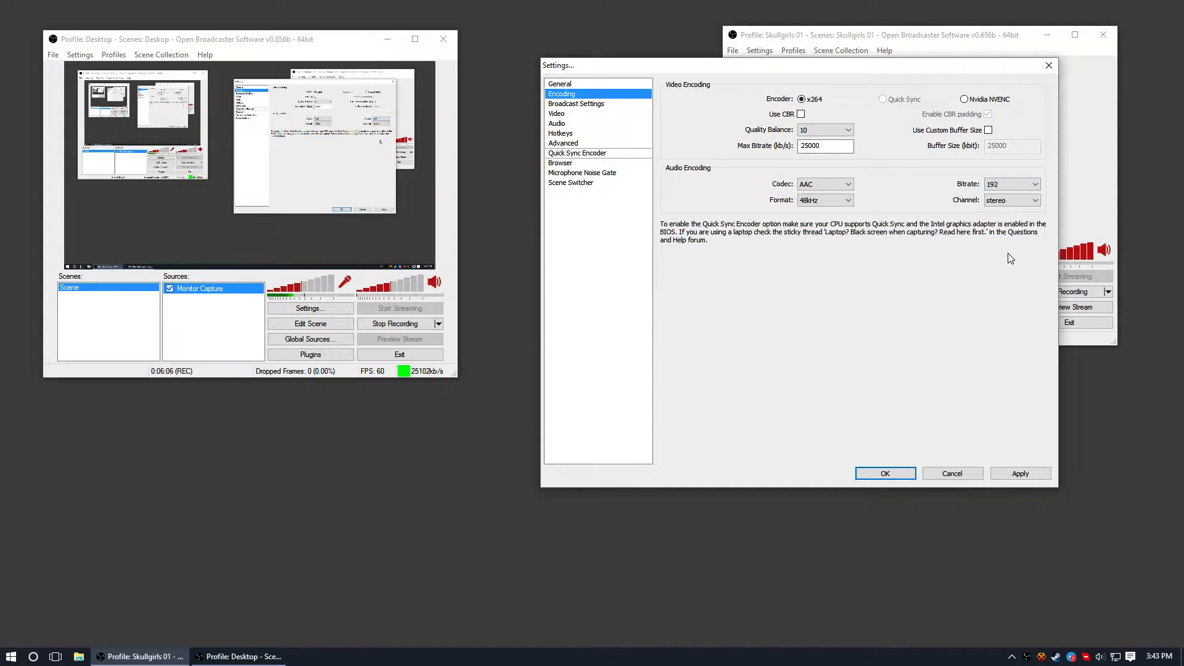
pyautogui.click(990, 185)
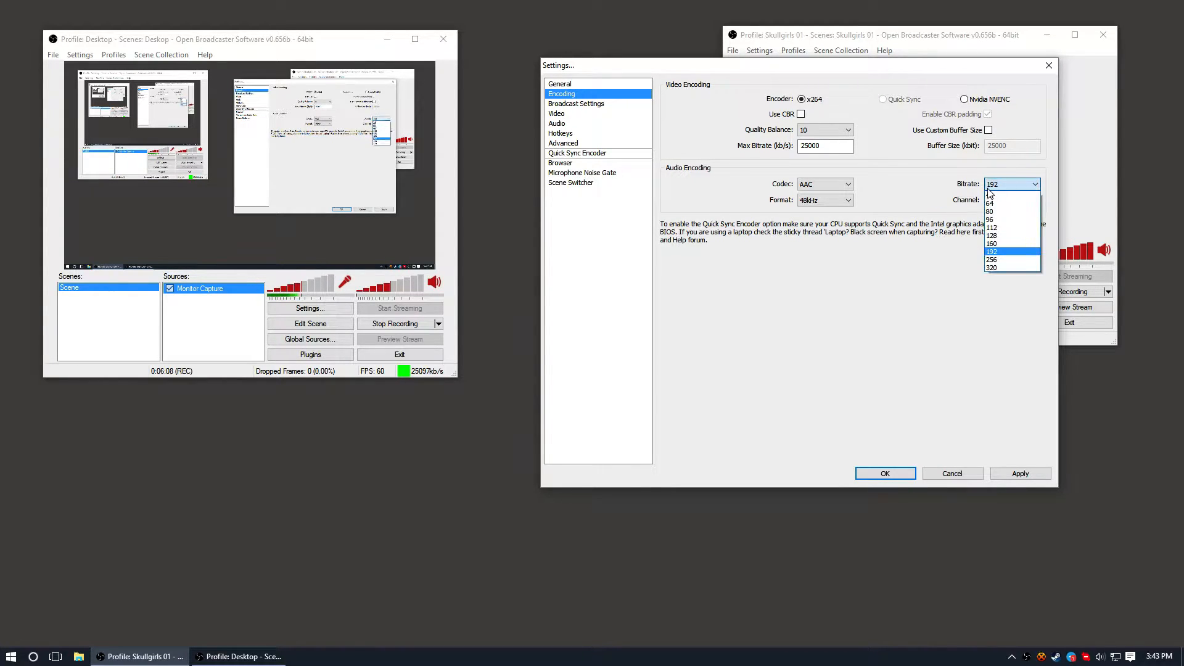
pyautogui.click(928, 186)
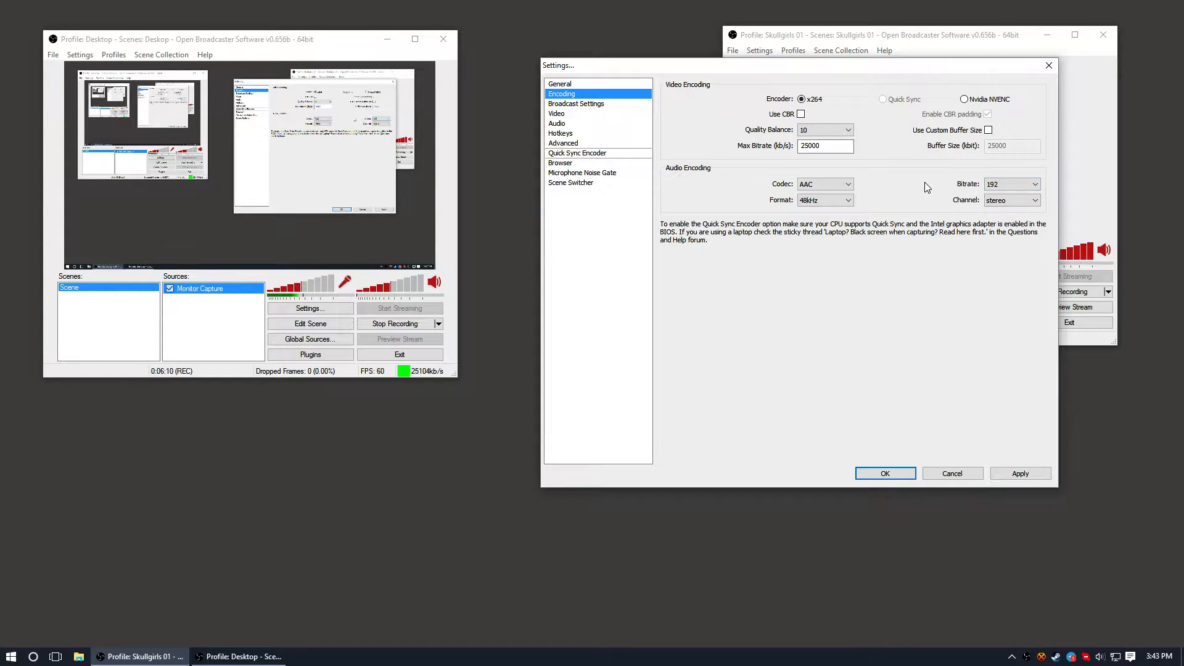
pyautogui.click(1001, 186)
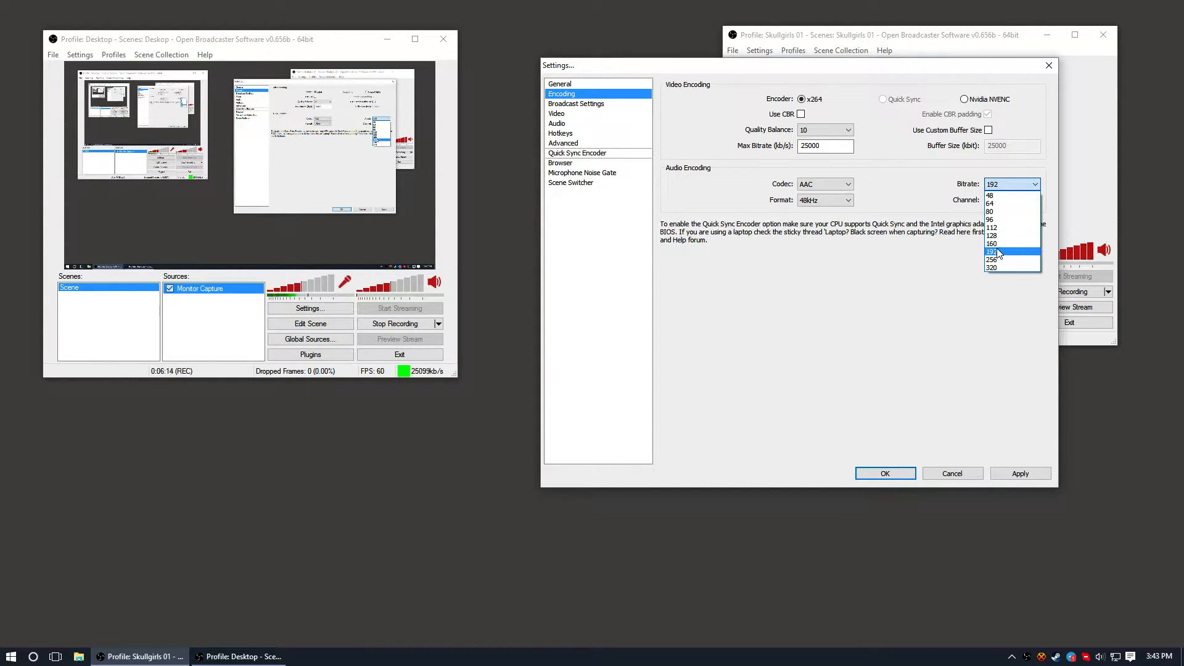
pyautogui.click(929, 262)
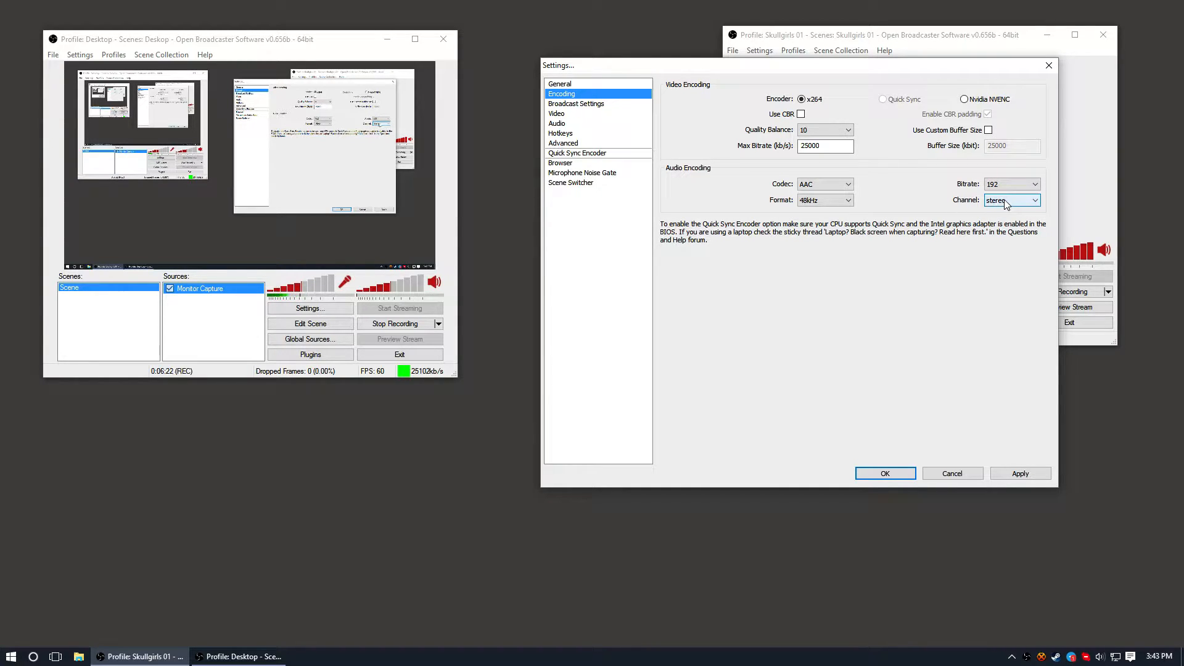
# Step: Save the encoding changes and set the mode in the Broadcast Settings to File Output Only
pyautogui.click(580, 106)
pyautogui.click(544, 368)
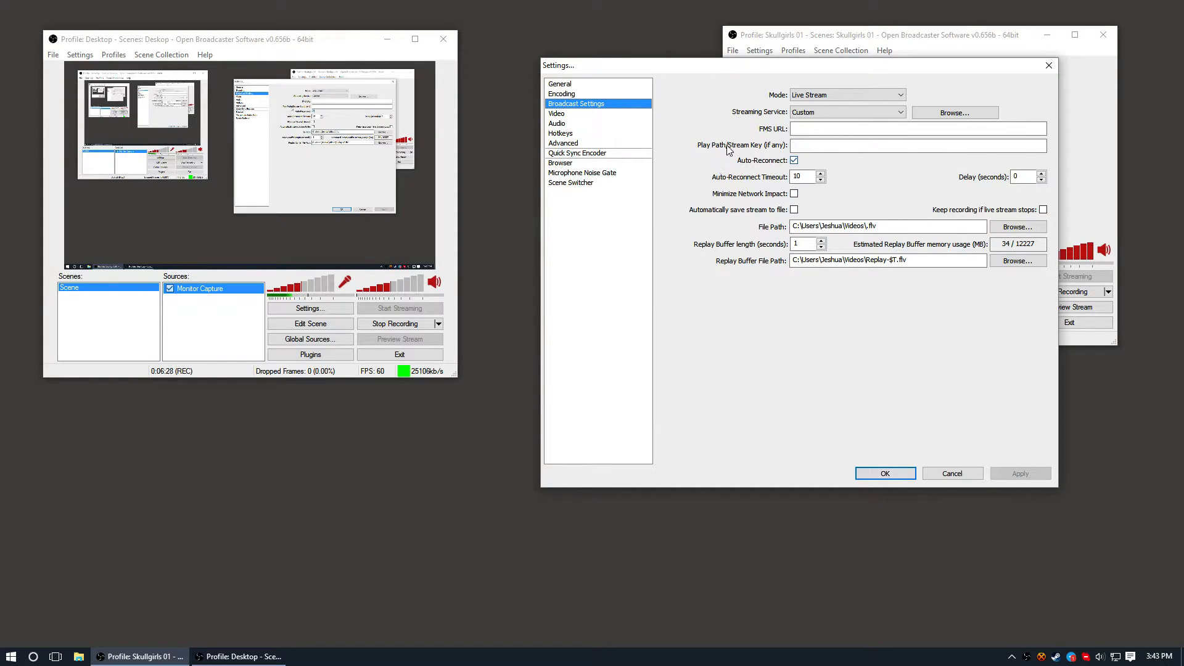
pyautogui.click(810, 97)
pyautogui.click(810, 105)
pyautogui.click(803, 113)
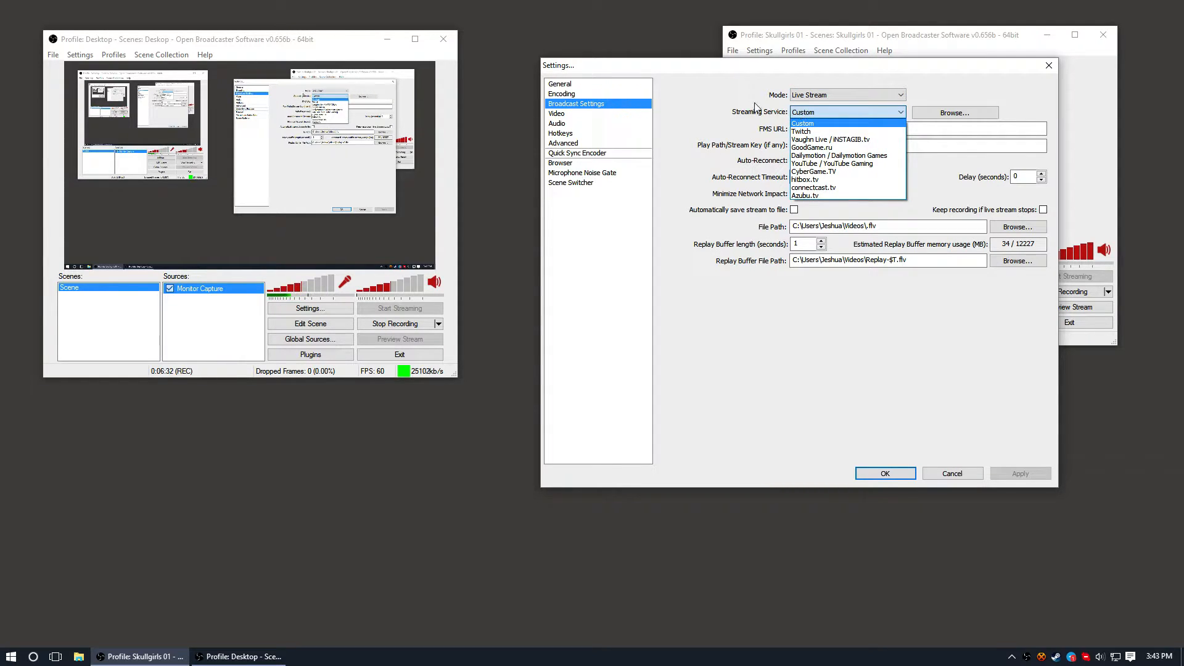
pyautogui.click(763, 104)
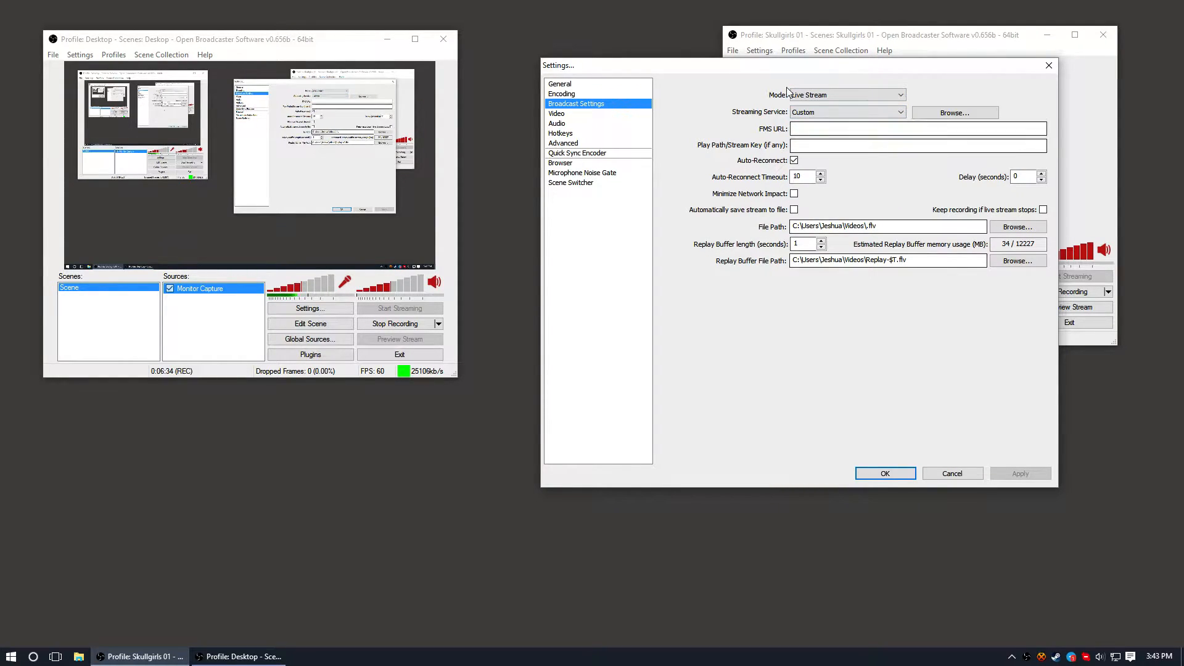
pyautogui.click(811, 97)
pyautogui.click(810, 114)
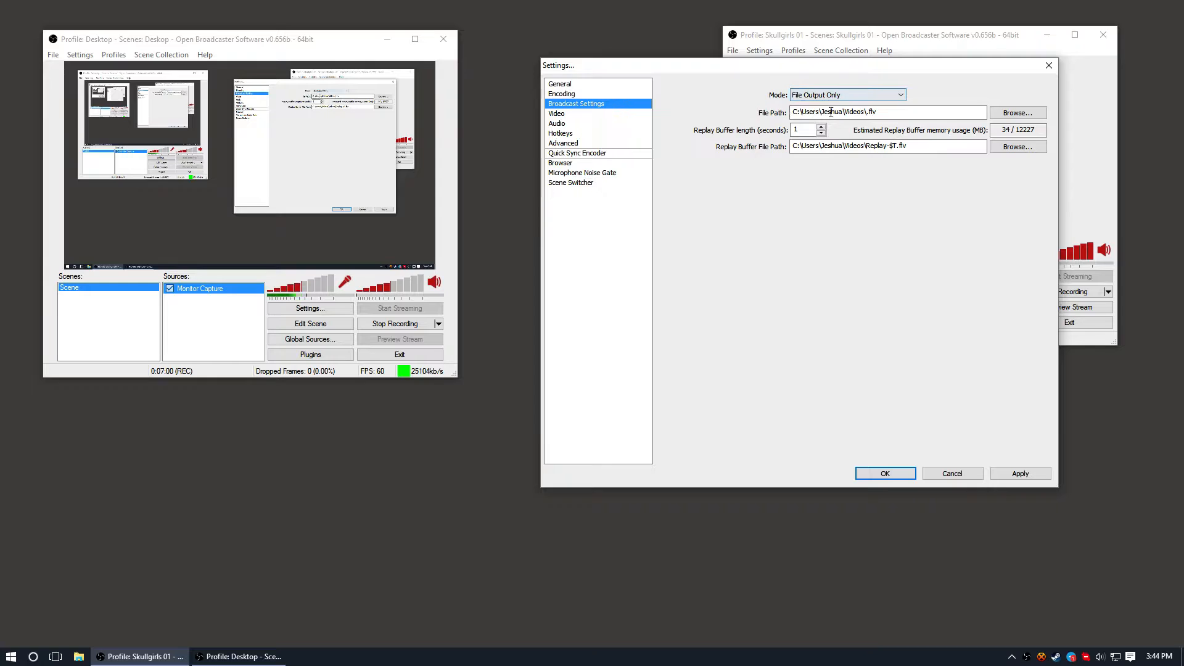
# Step: Set the recording's output file to Skullgirls.mp4 in the OBS Tutorial folder inside Videos
pyautogui.click(1018, 113)
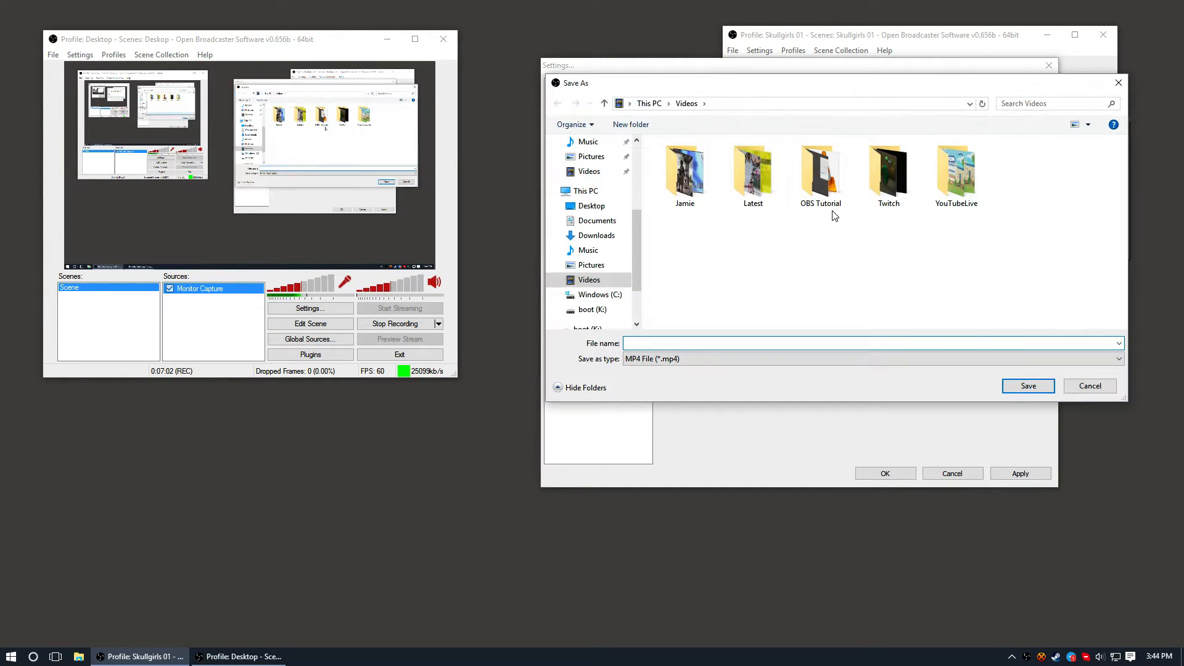
pyautogui.doubleClick(820, 176)
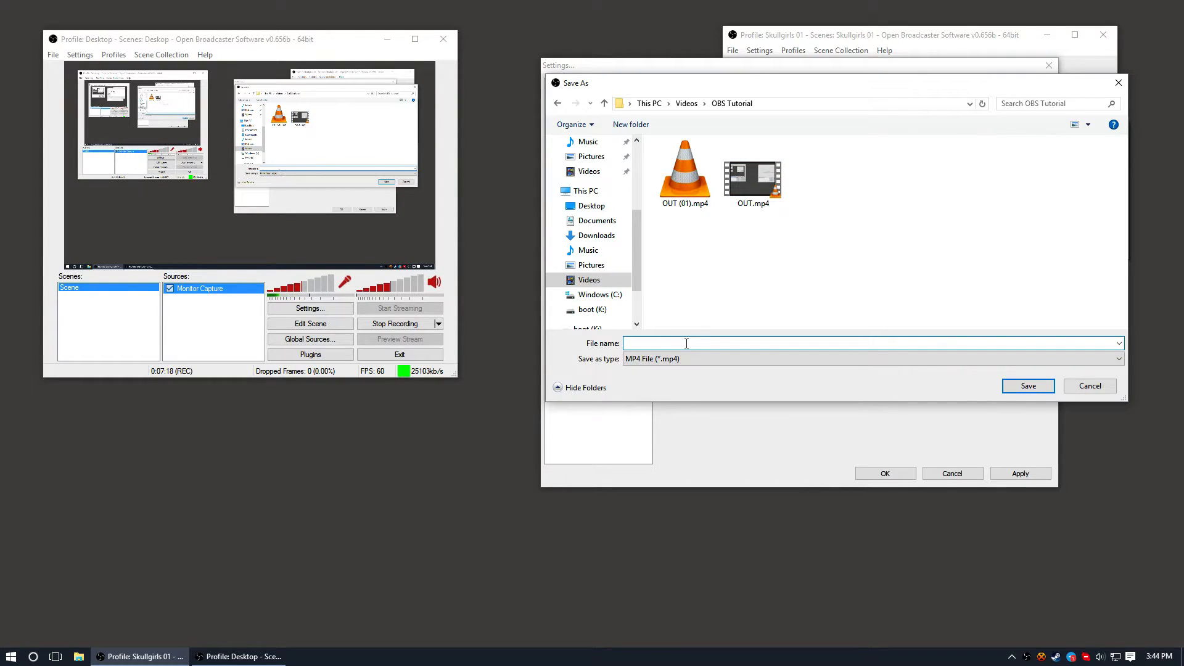
pyautogui.write('ullgirls.mp4')
pyautogui.moveTo(788, 83); pyautogui.dragTo(776, 182)
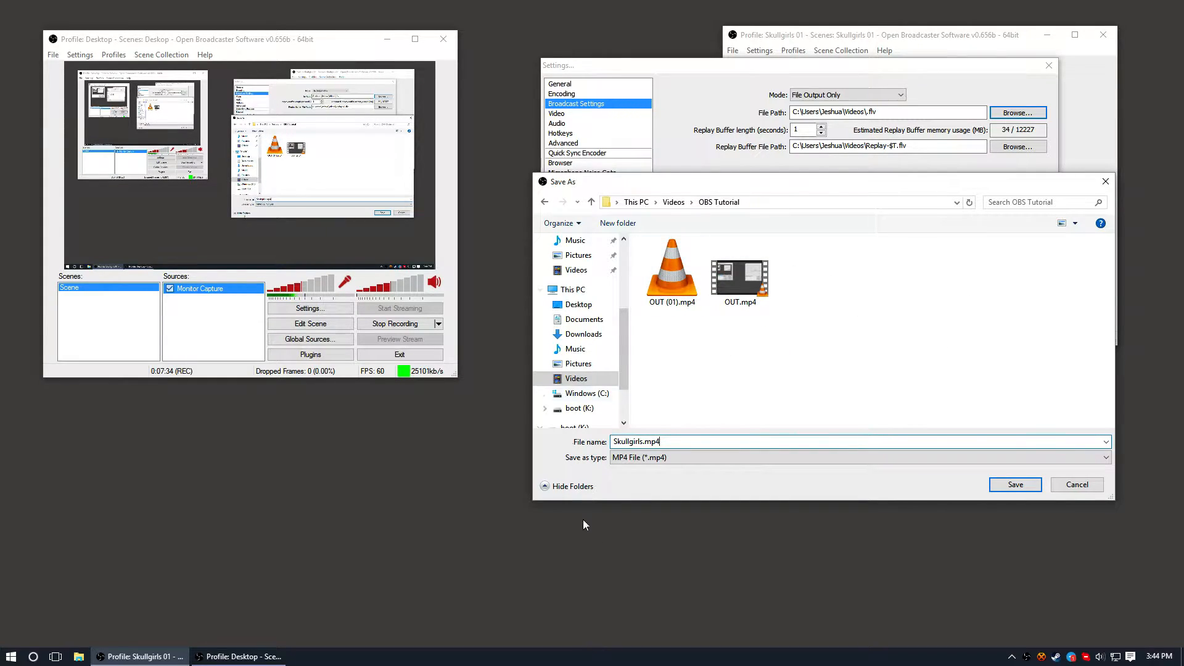
pyautogui.click(1016, 487)
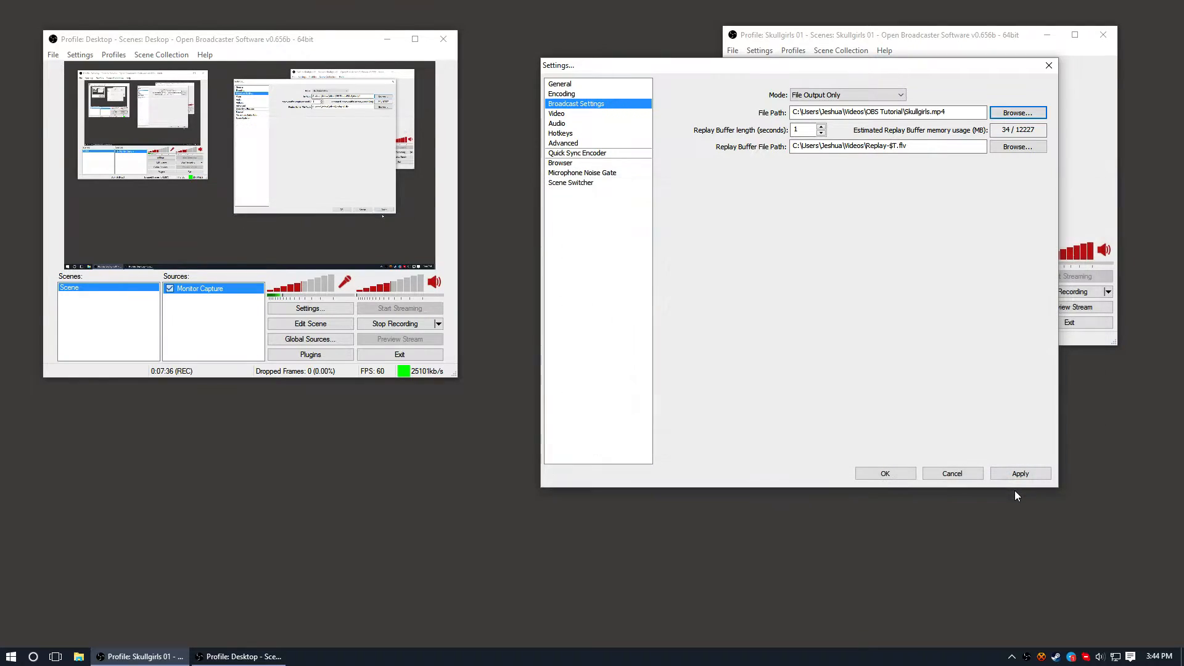
# Step: Add the full-time sequence -$T before the extension in the recording file path and apply the broadcast settings
pyautogui.doubleClick(909, 146)
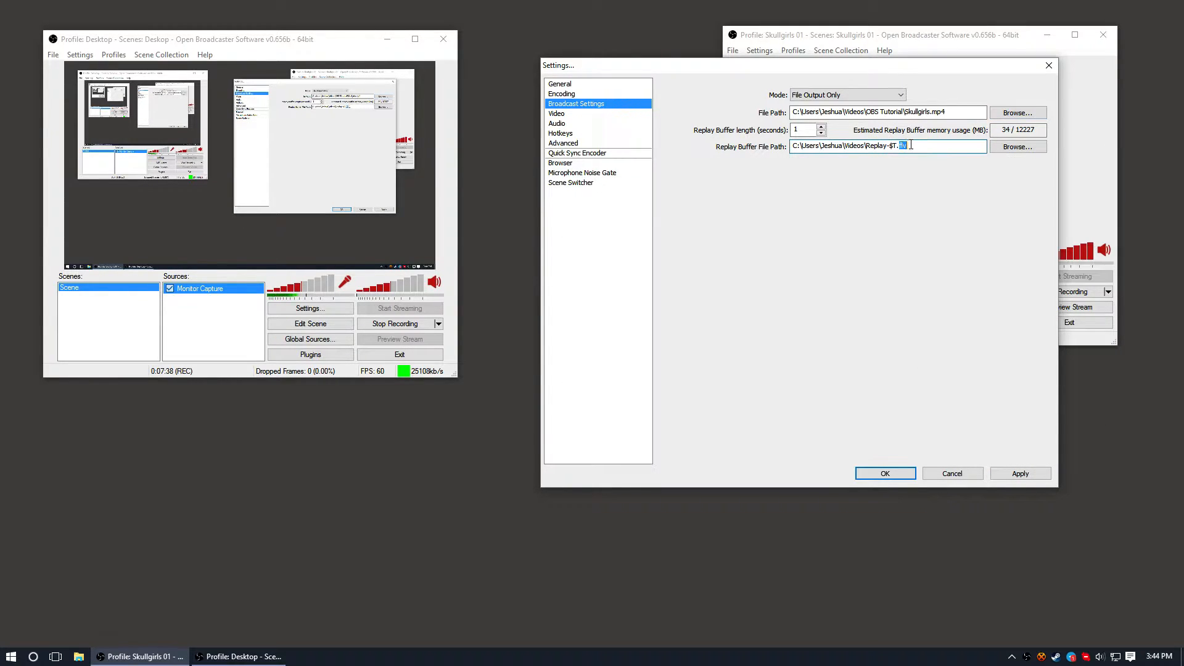
pyautogui.doubleClick(939, 112)
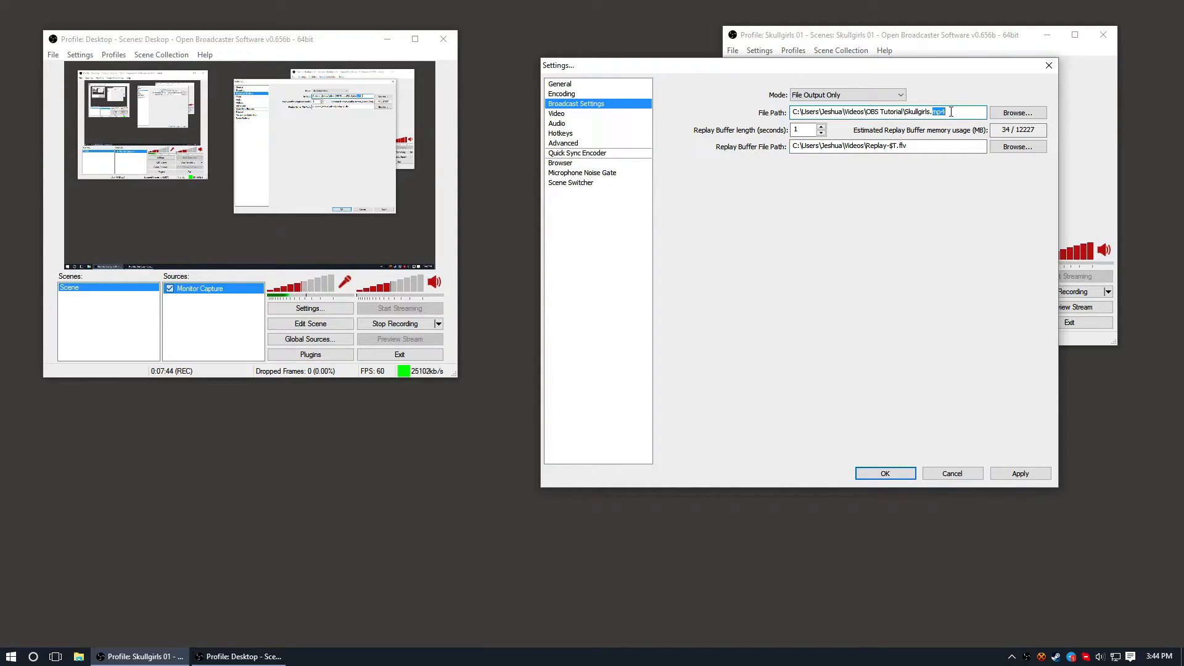
pyautogui.click(927, 113)
pyautogui.moveTo(920, 116)
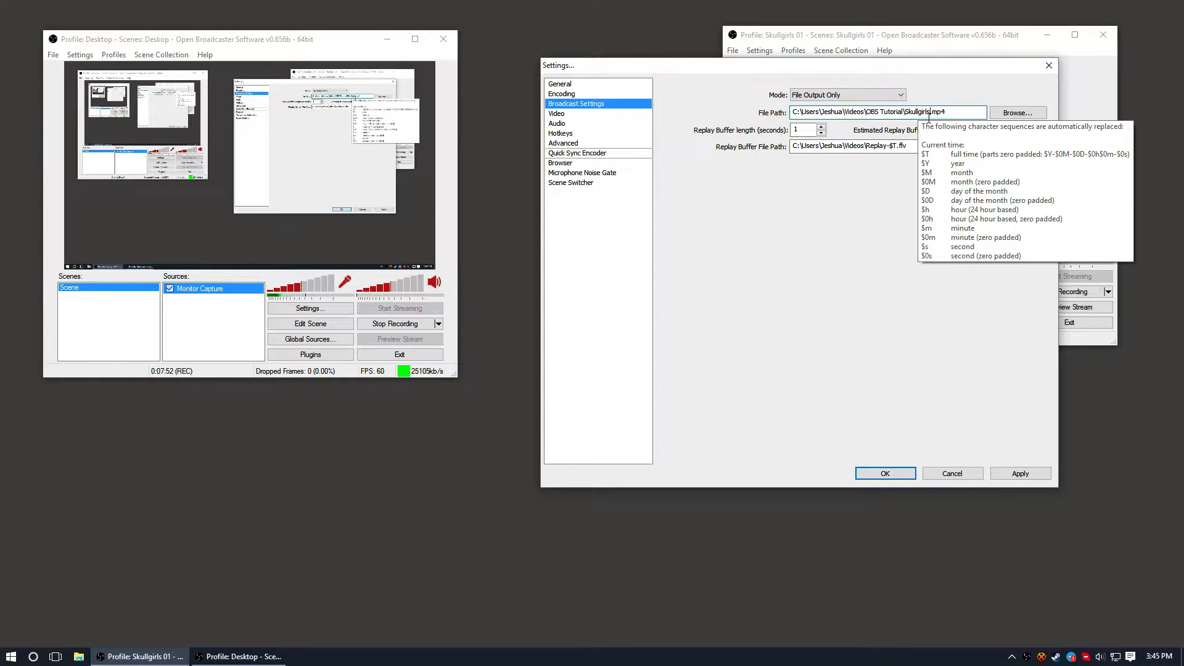
pyautogui.write('-$T')
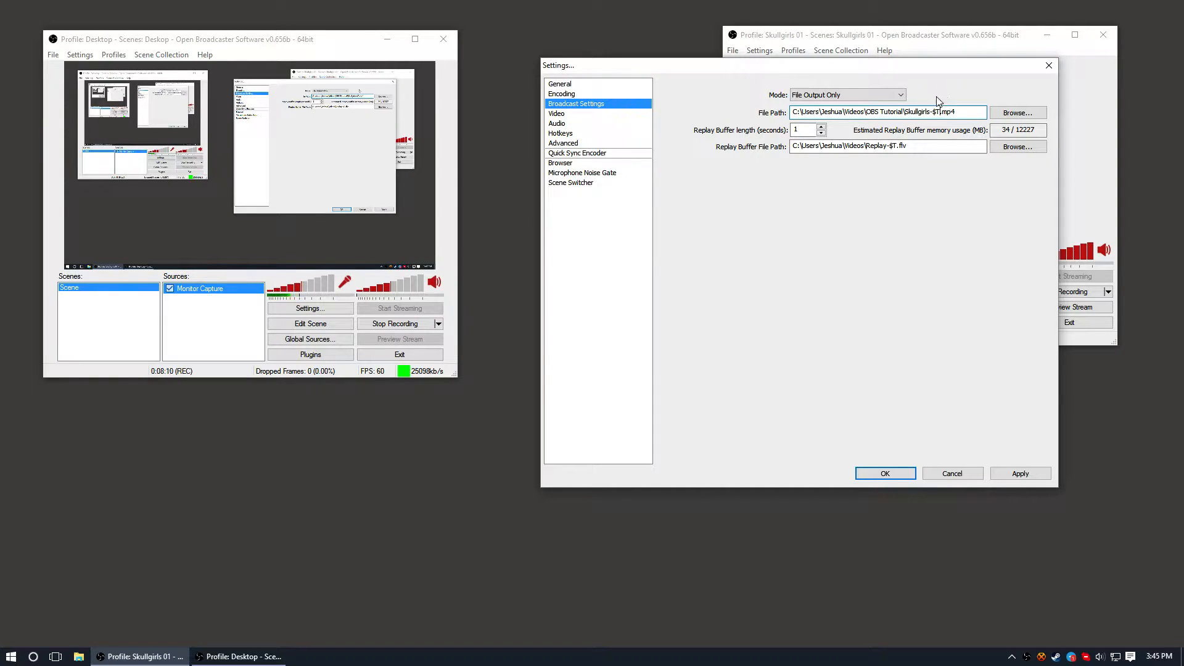
pyautogui.click(1034, 473)
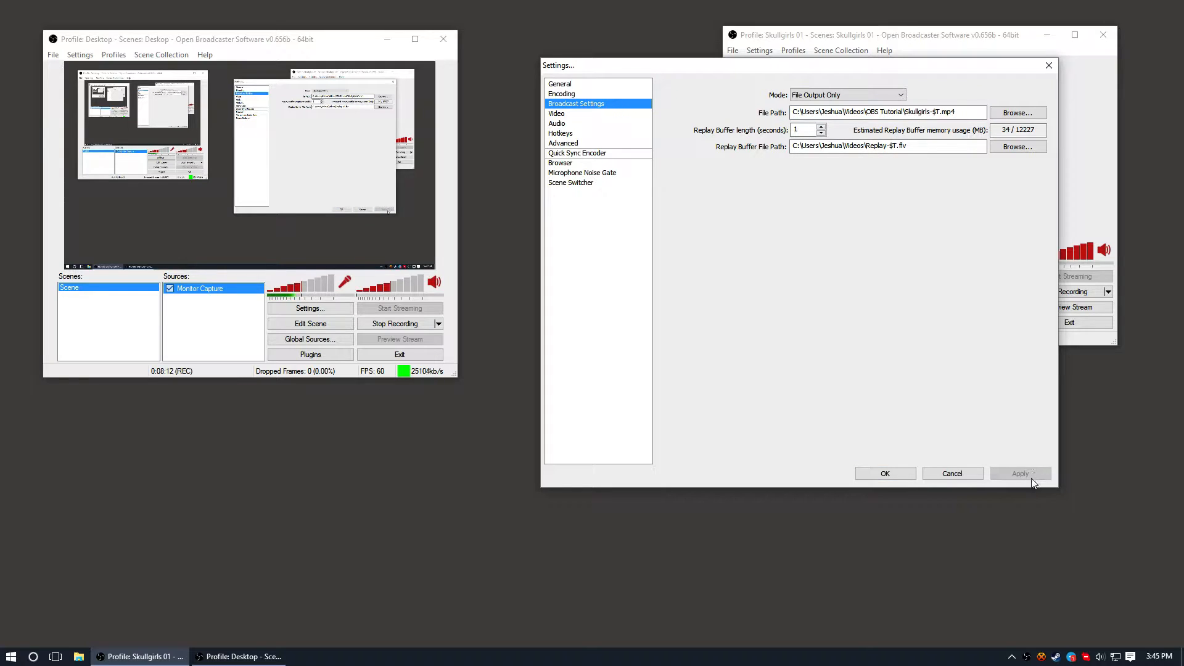
# Step: Show the Video settings and slightly shift both the settings window and the Desktop profile's program window
pyautogui.click(592, 112)
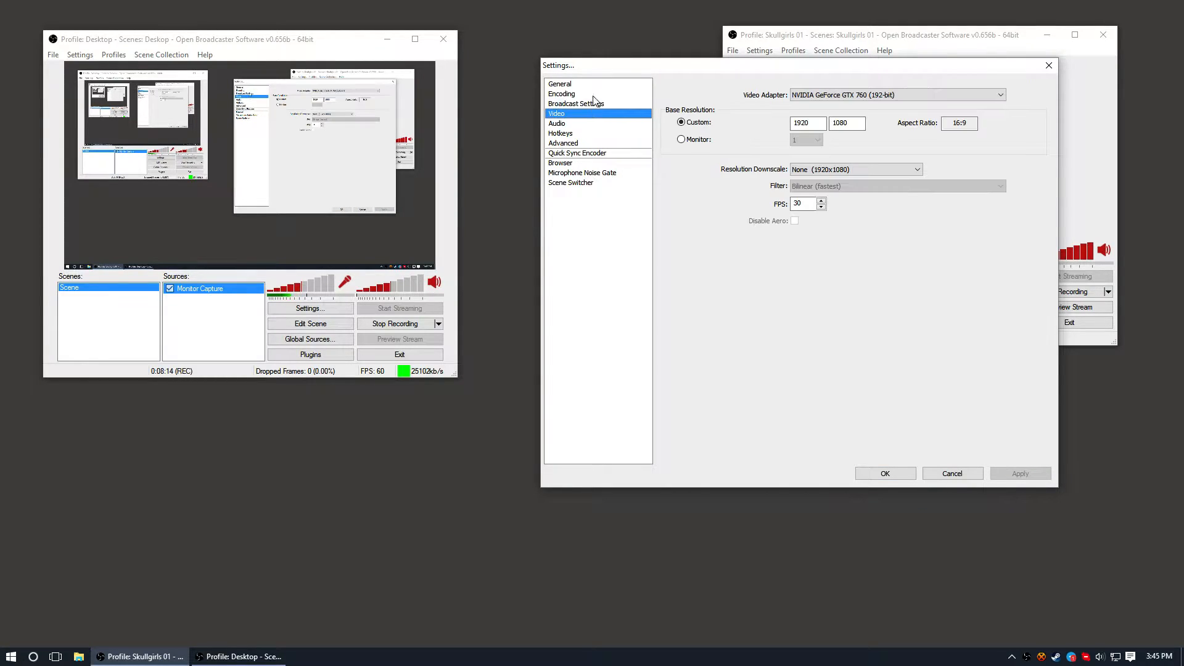
pyautogui.moveTo(682, 65); pyautogui.dragTo(696, 62)
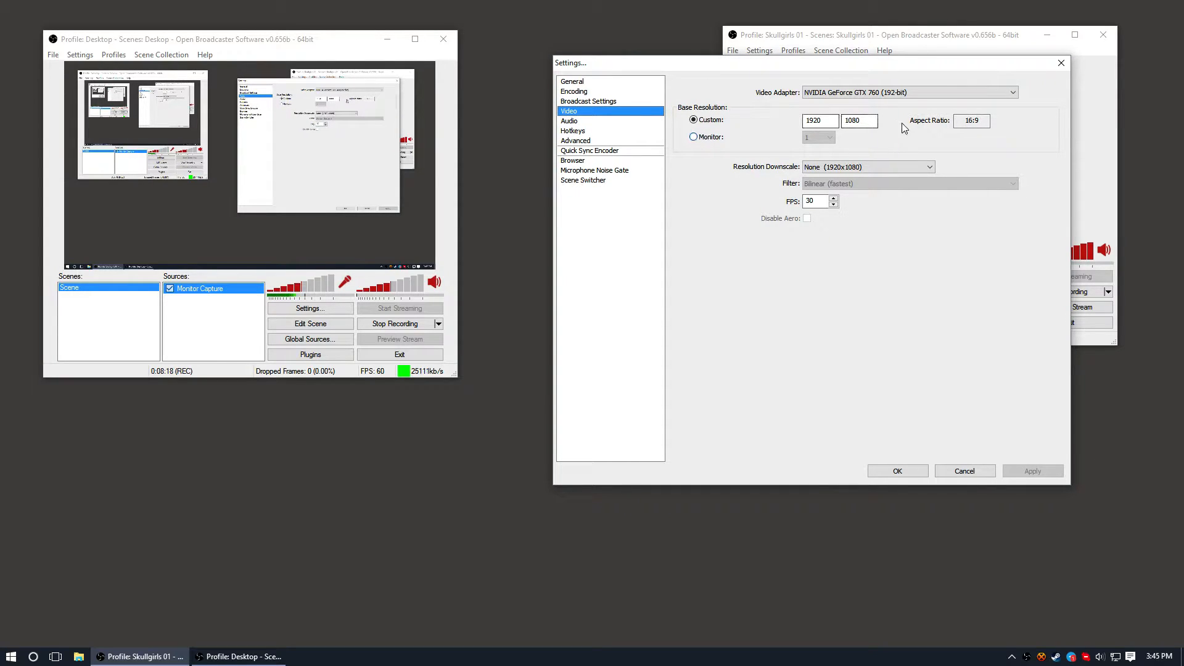
pyautogui.click(276, 41)
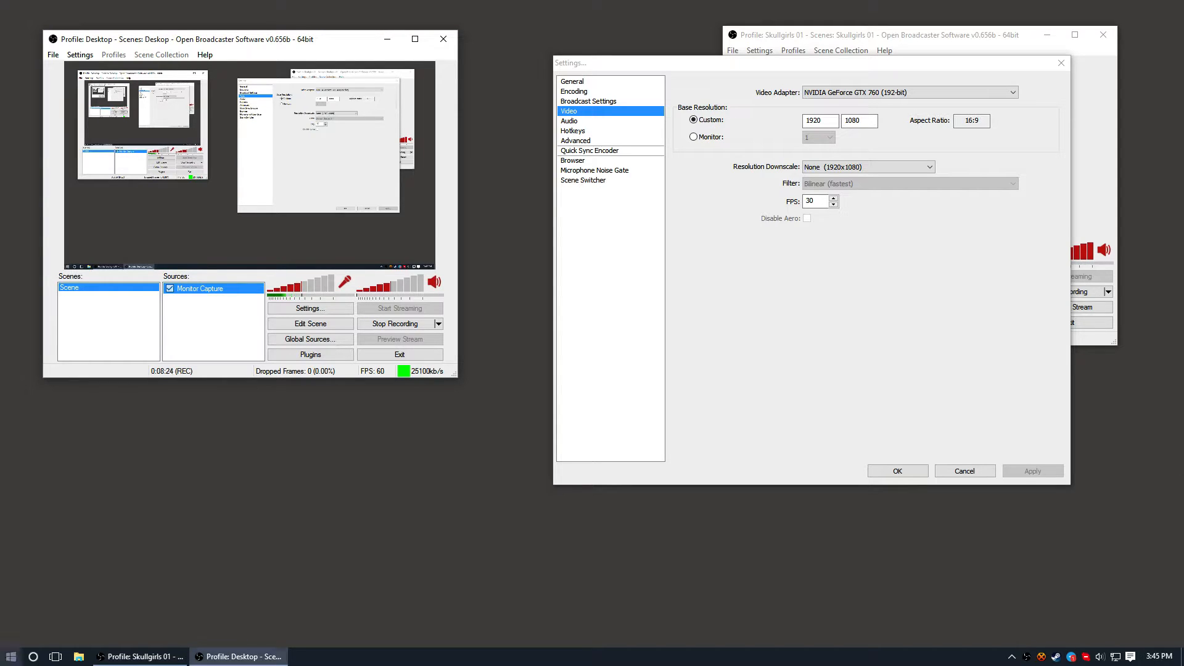
pyautogui.moveTo(126, 42)
pyautogui.mouseDown()
pyautogui.moveTo(114, 33)
pyautogui.moveTo(131, 50)
pyautogui.mouseUp()
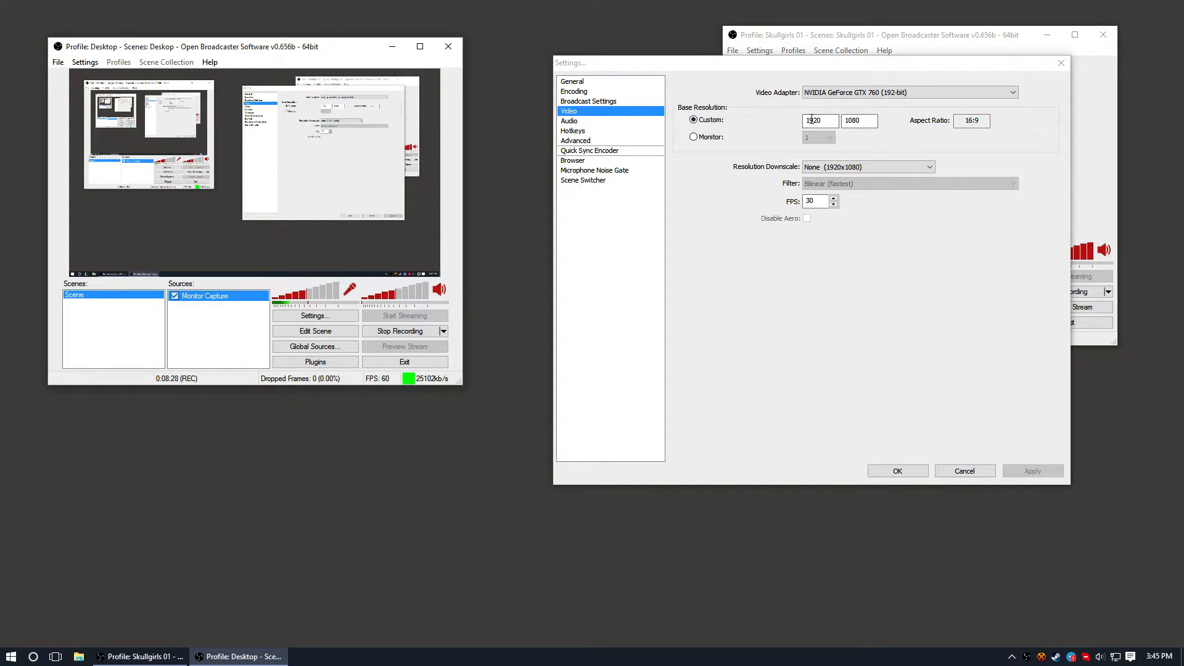
pyautogui.click(782, 73)
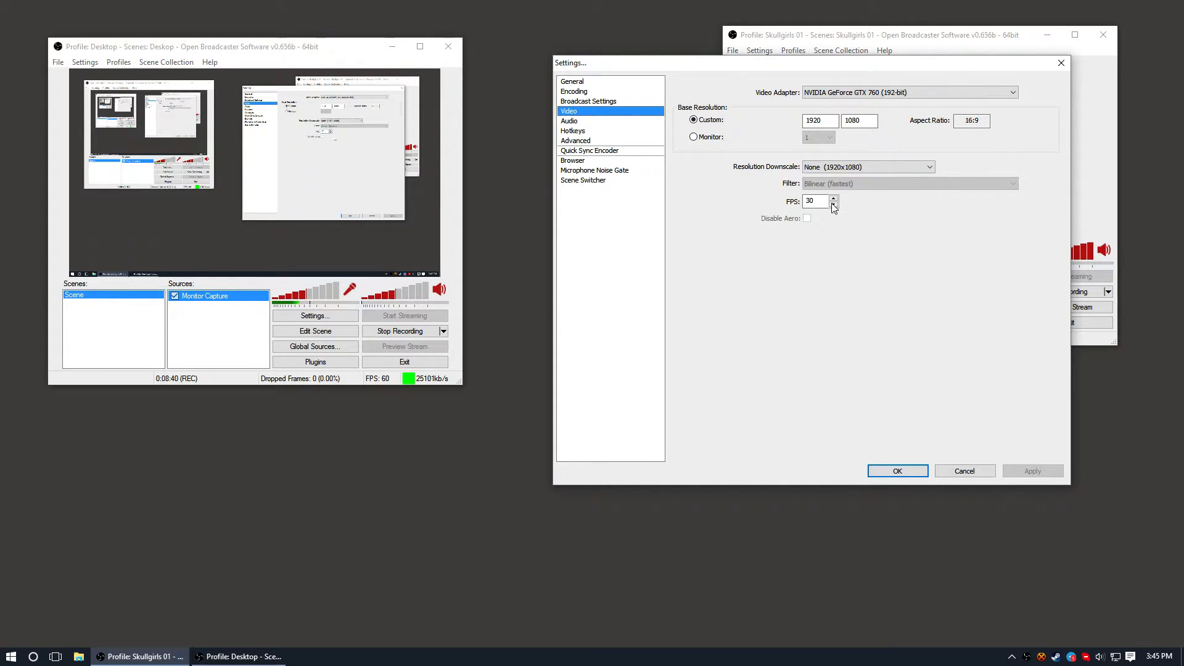
# Step: Set the custom base resolution to 1280 by 720
pyautogui.moveTo(828, 119); pyautogui.dragTo(724, 119)
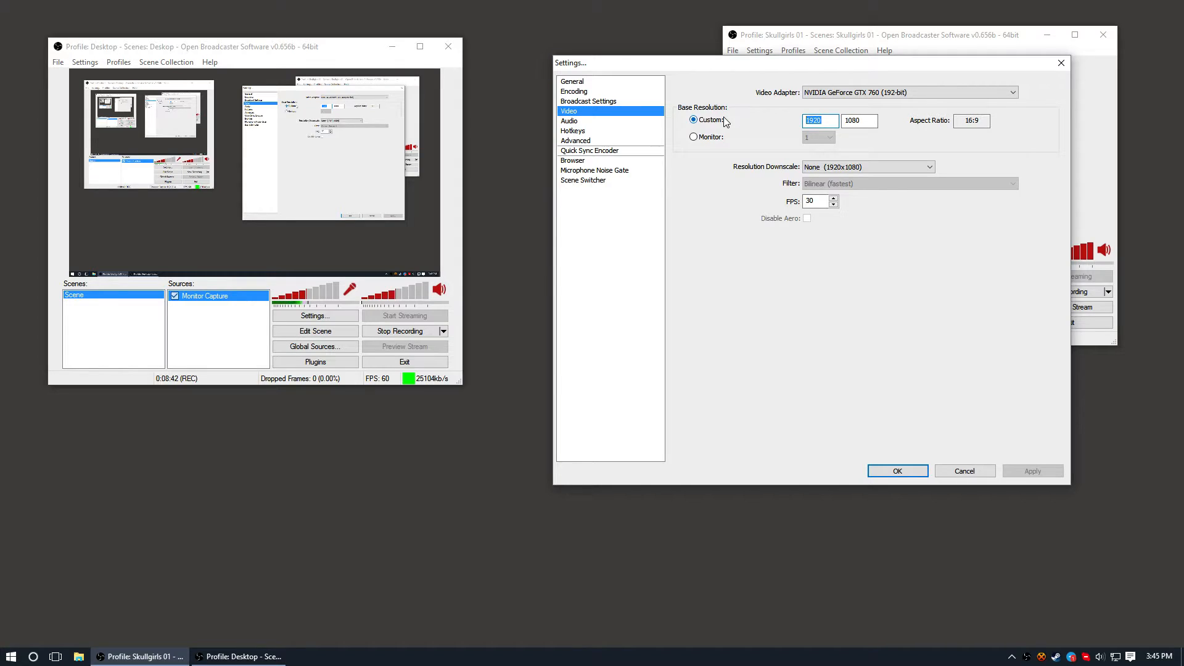
pyautogui.write('1280')
pyautogui.press('Tab')
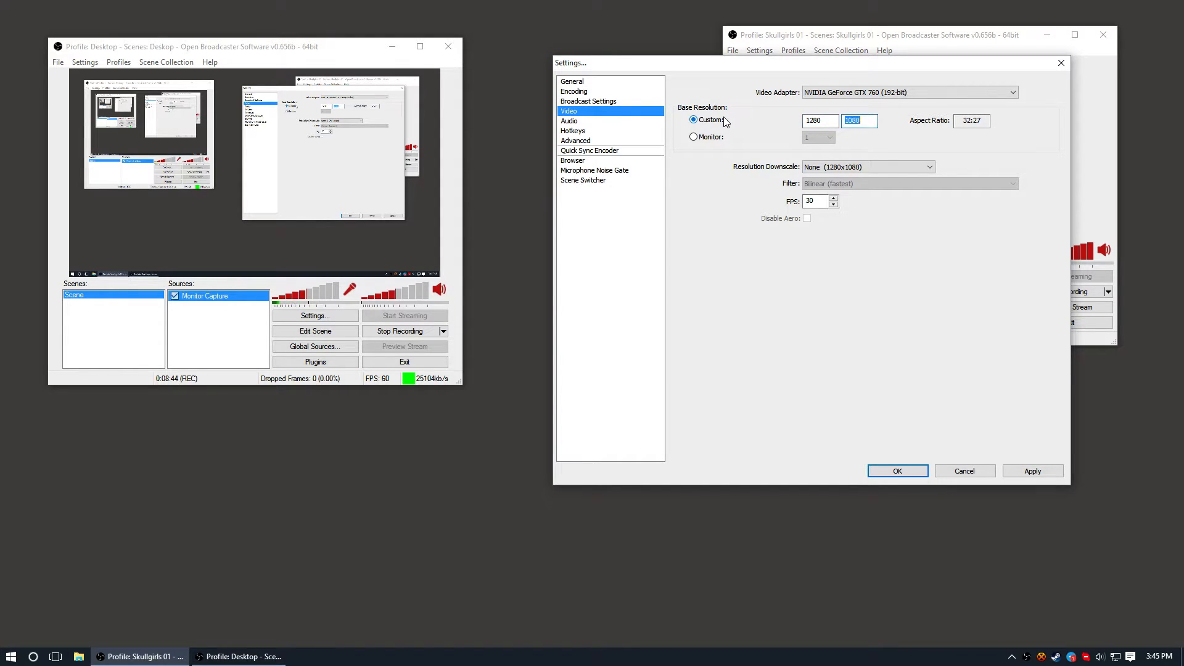
pyautogui.write('720')
pyautogui.press('Tab')
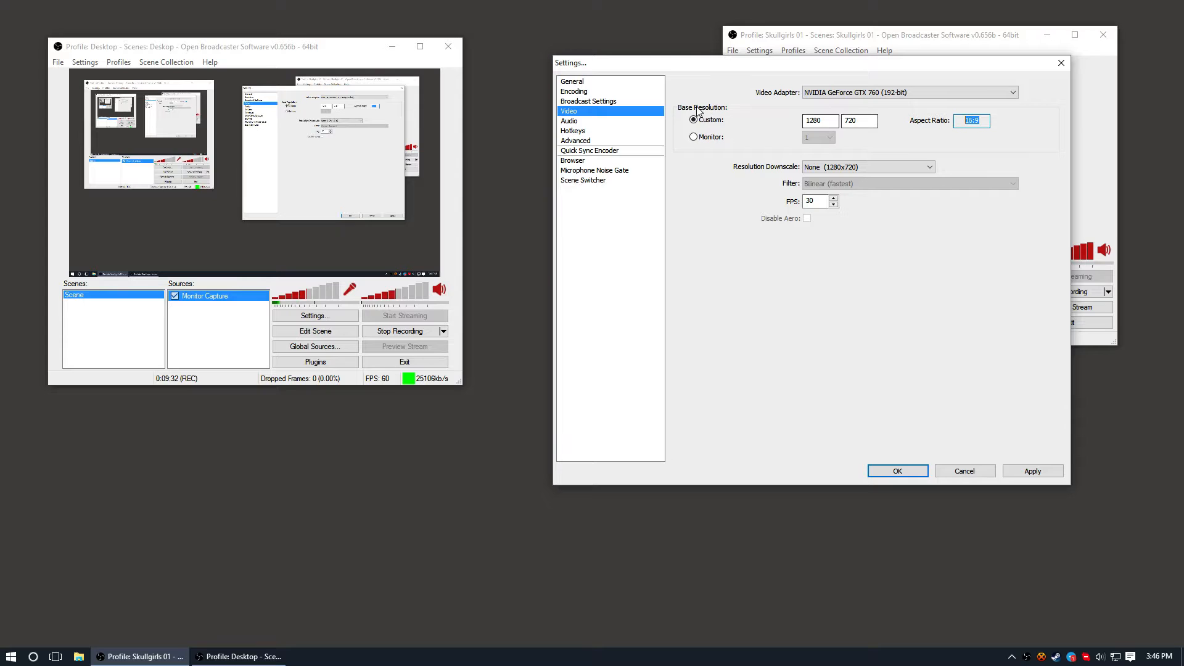
# Step: Leave Resolution Downscale at None, set the FPS to 60 and apply the video settings
pyautogui.click(815, 167)
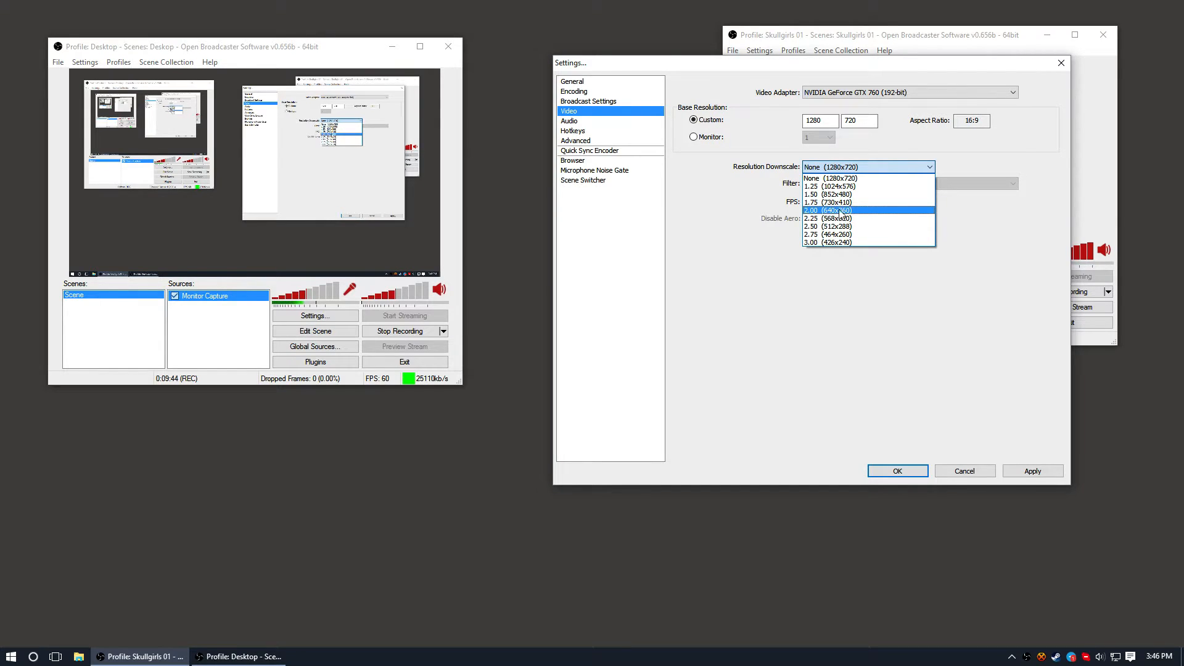
pyautogui.click(740, 178)
pyautogui.press('Tab')
pyautogui.write('60')
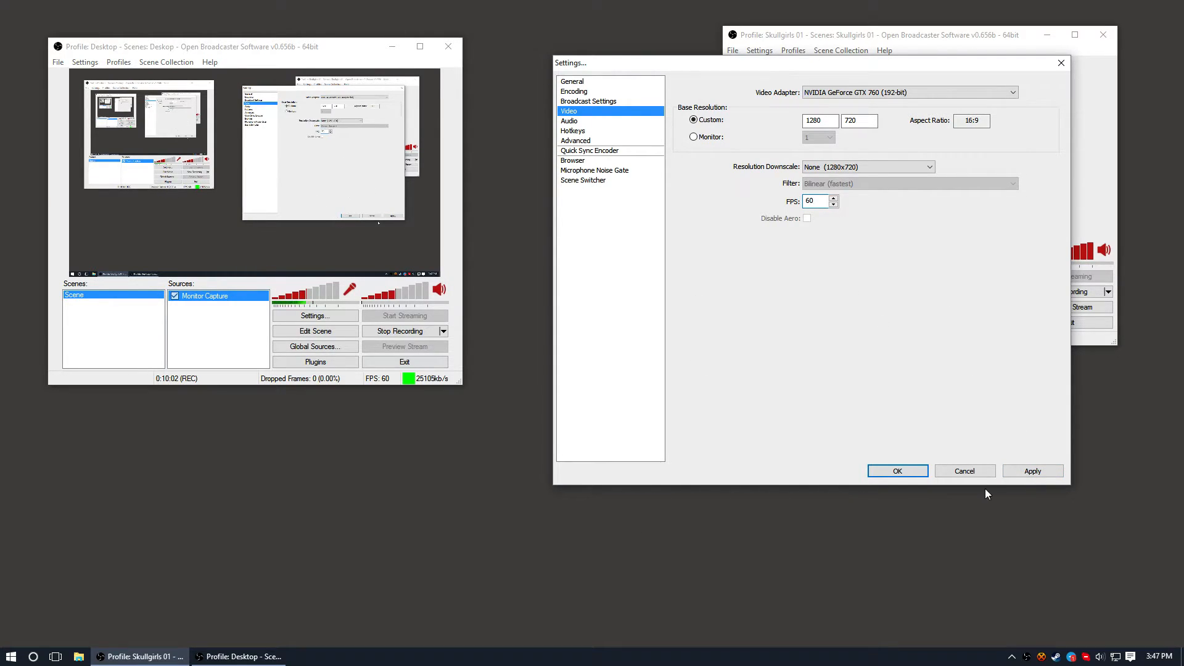
pyautogui.click(1033, 471)
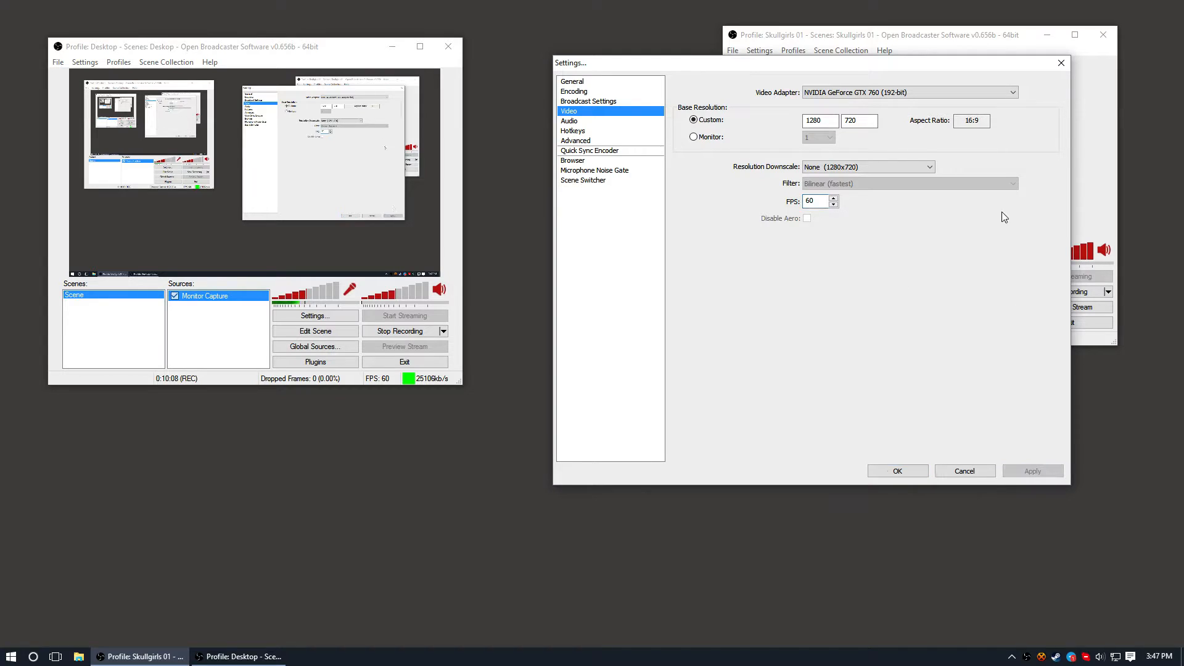
# Step: Keep the desktop audio device at Default, set the microphone/auxiliary audio device to Default and apply the audio settings
pyautogui.click(641, 121)
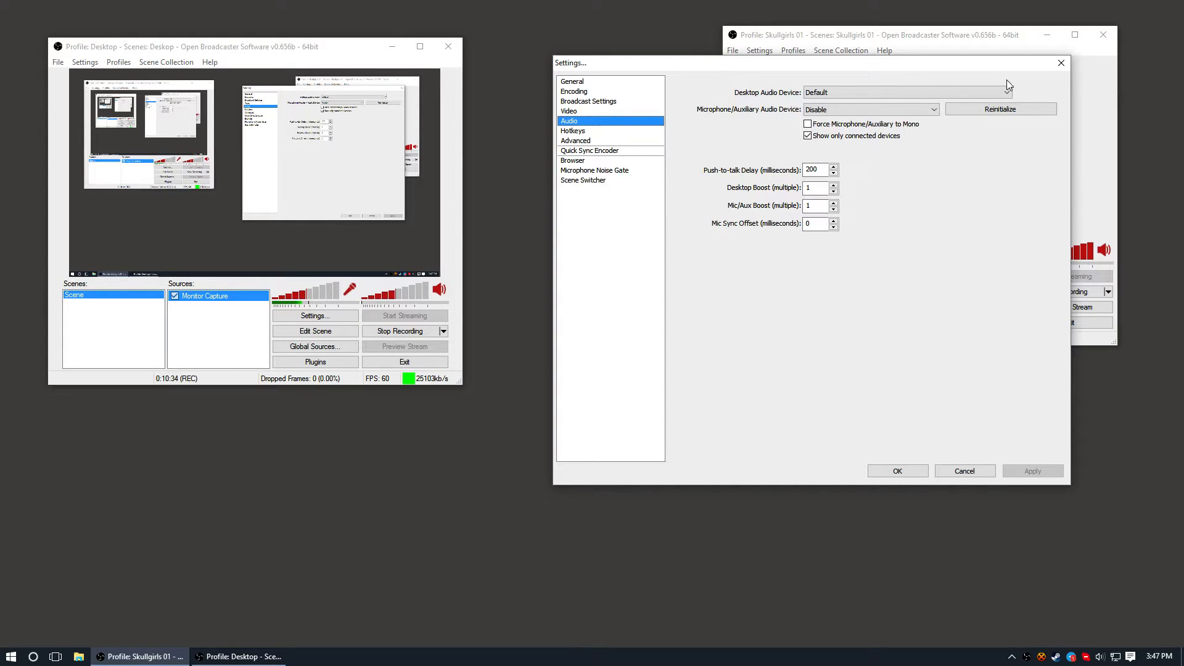
pyautogui.click(934, 95)
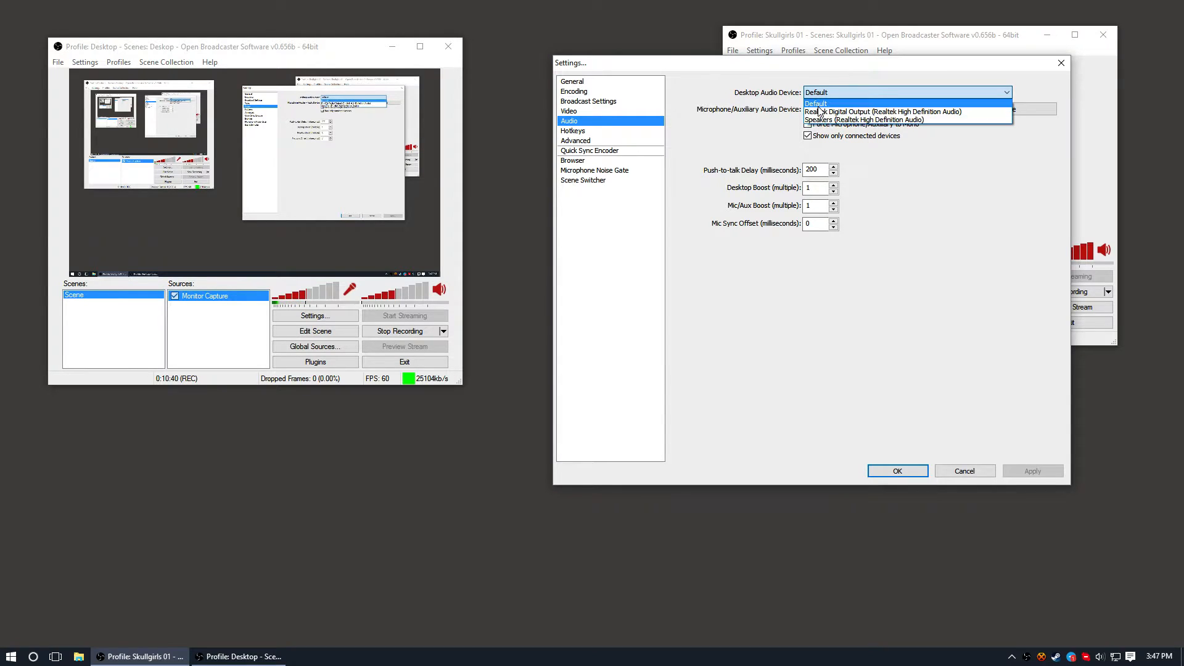
pyautogui.click(753, 72)
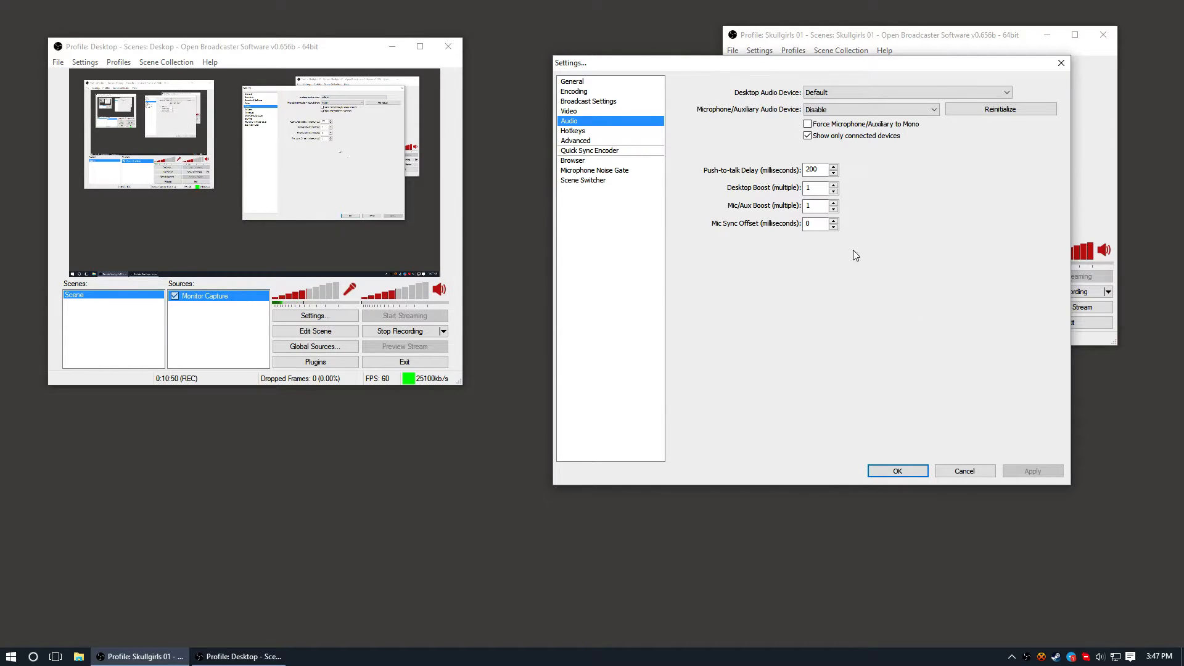
pyautogui.click(824, 112)
pyautogui.click(826, 128)
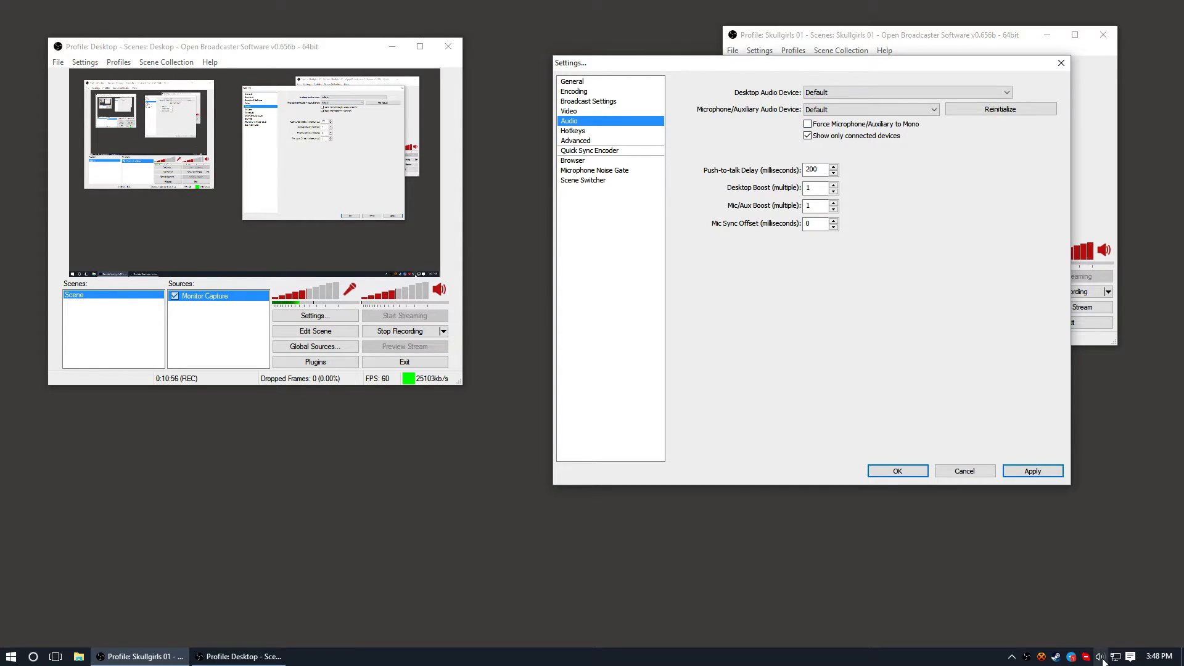
pyautogui.click(807, 111)
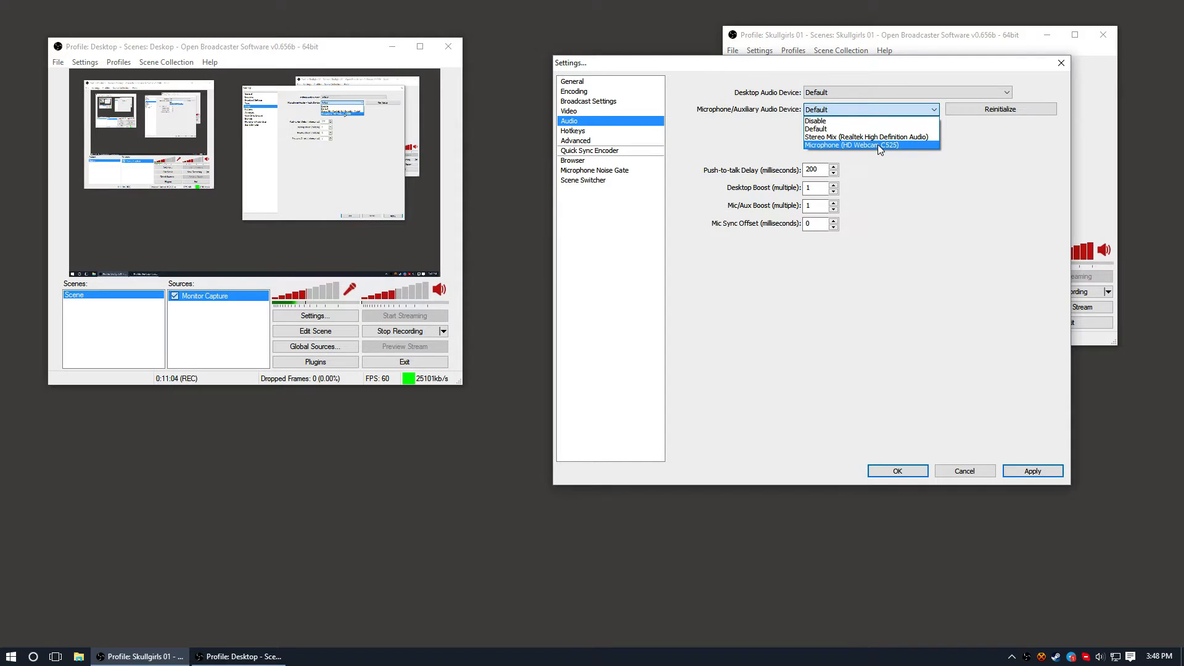
pyautogui.click(824, 129)
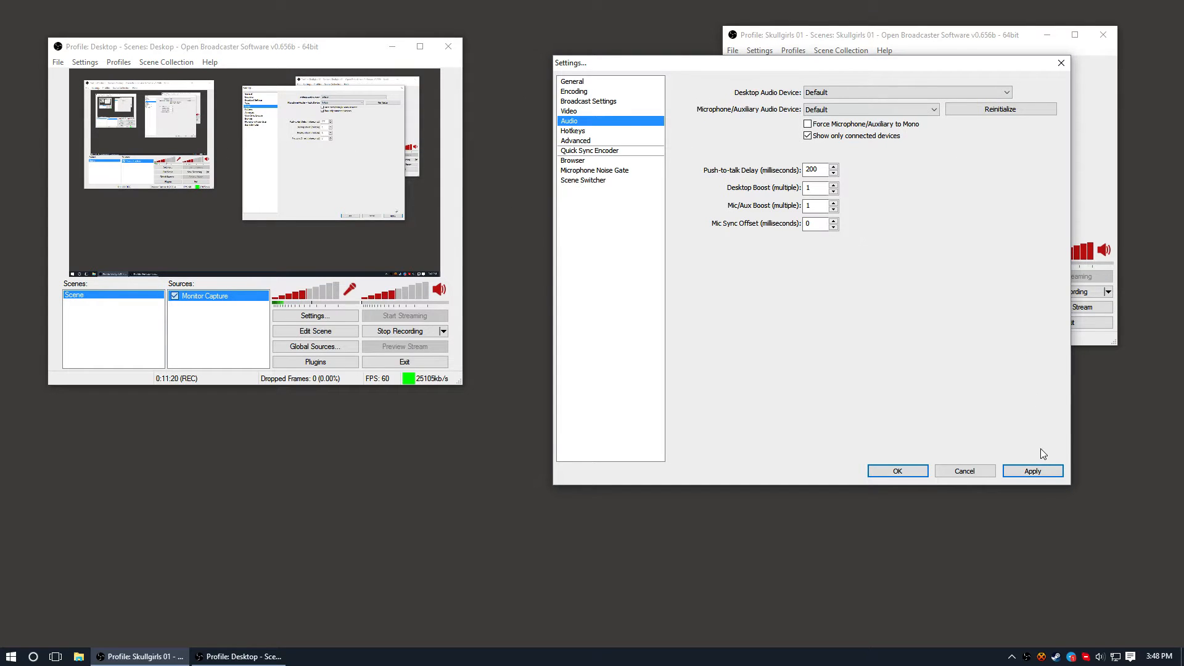
pyautogui.click(1033, 470)
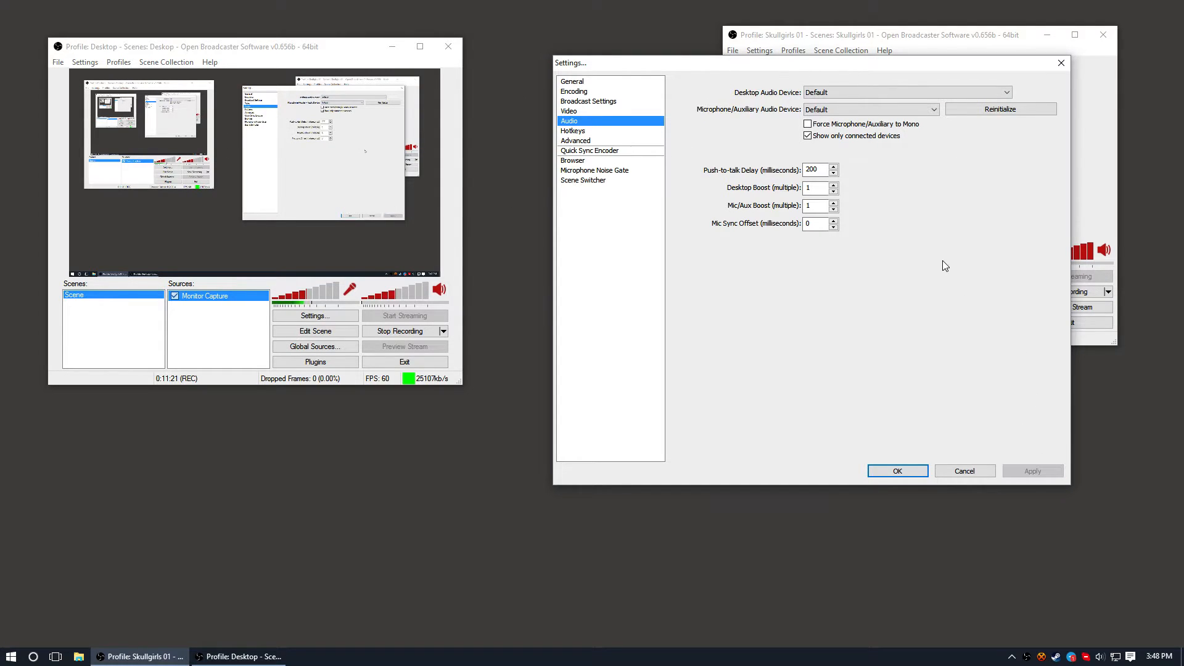
# Step: Assign hotkeys F9 to Start Recording, F10 to Stop Recording, F11 to Start Stream and F12 to Stop Stream, and apply them
pyautogui.click(573, 130)
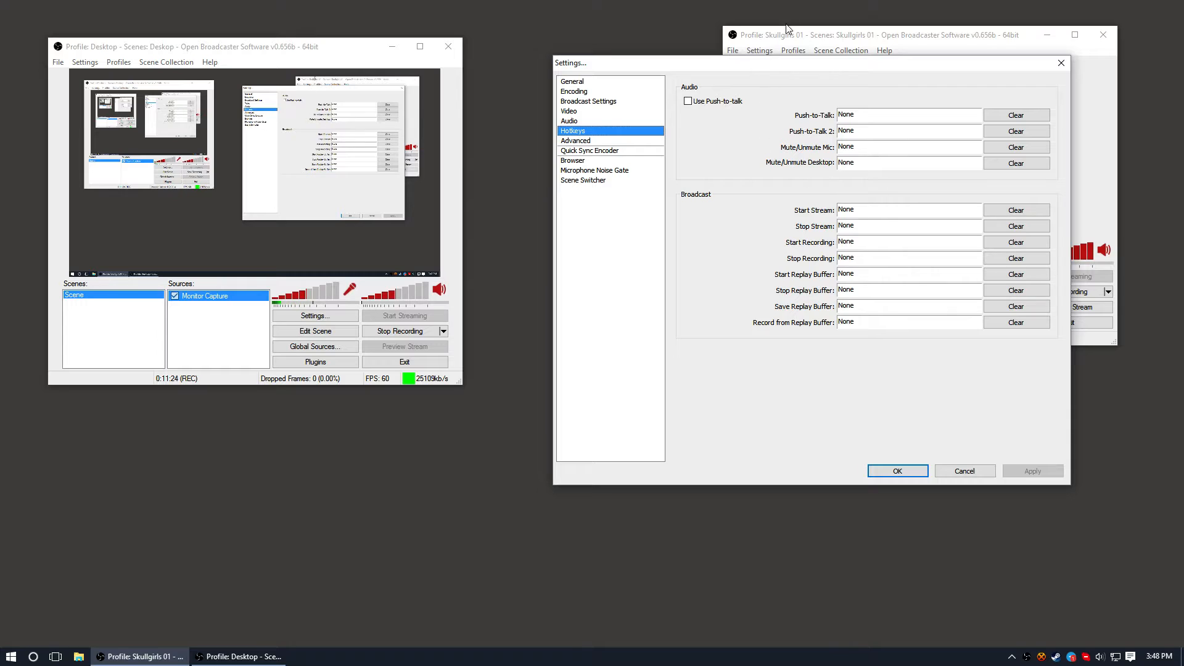
pyautogui.click(882, 246)
pyautogui.press('F9')
pyautogui.click(864, 263)
pyautogui.press('F10')
pyautogui.click(866, 215)
pyautogui.press('F11')
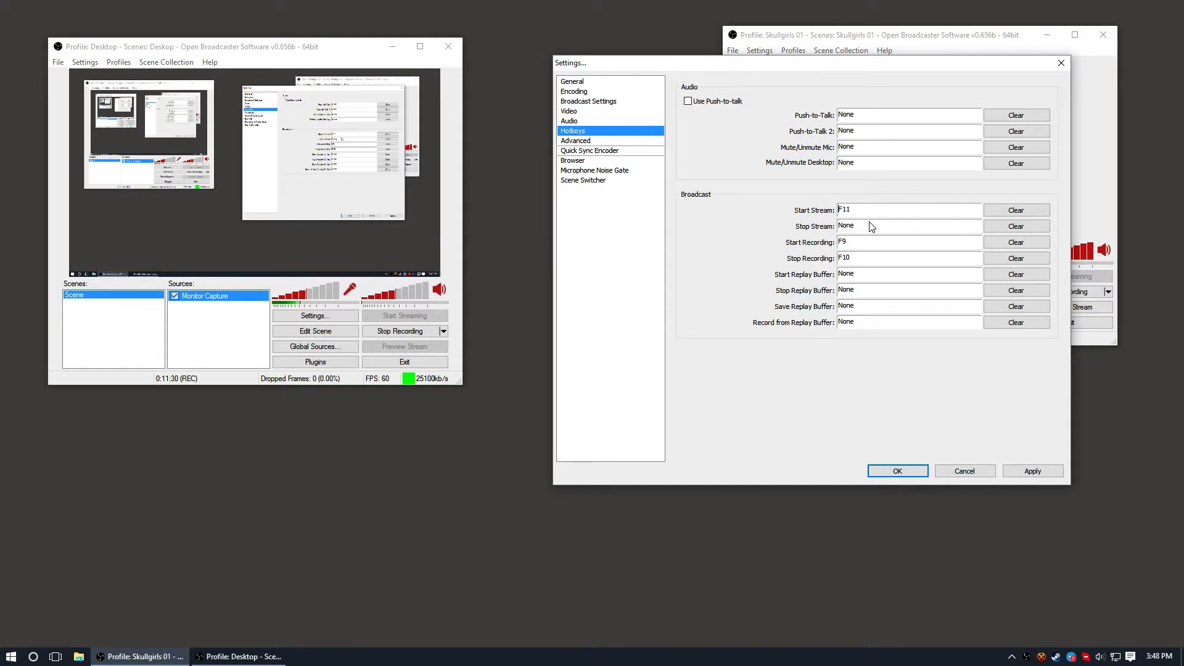
pyautogui.press('F12')
pyautogui.click(1030, 473)
# Step: Show the Advanced settings and examine the x264 CPU preset explanation and its available choices
pyautogui.click(588, 141)
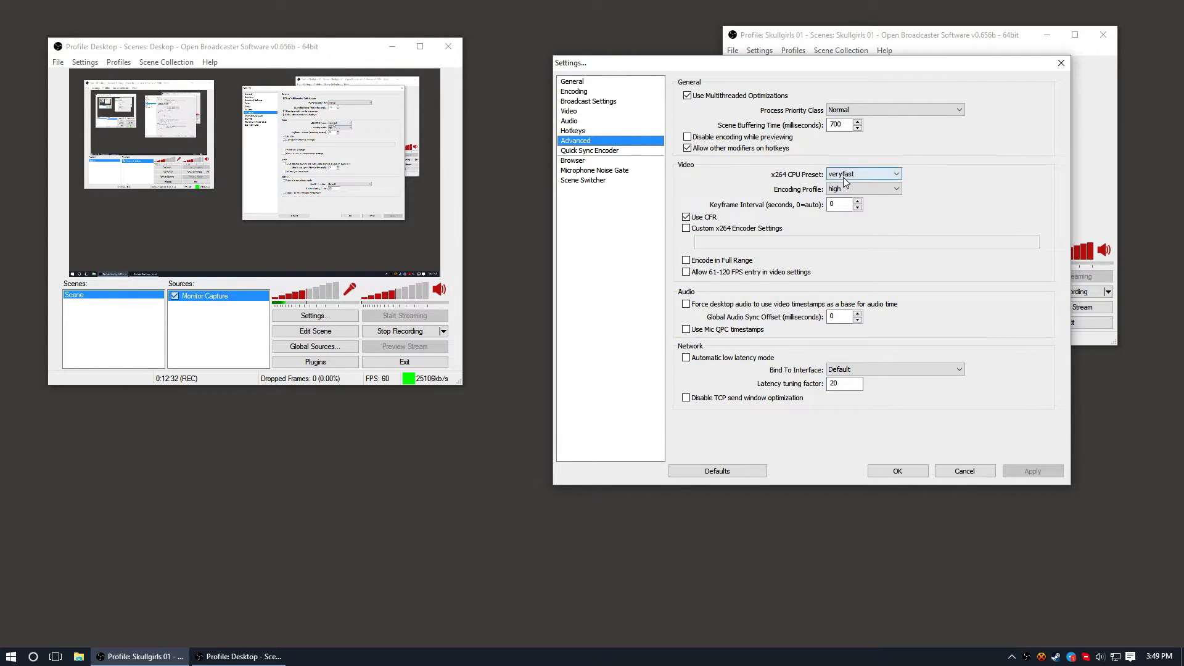
pyautogui.moveTo(865, 177)
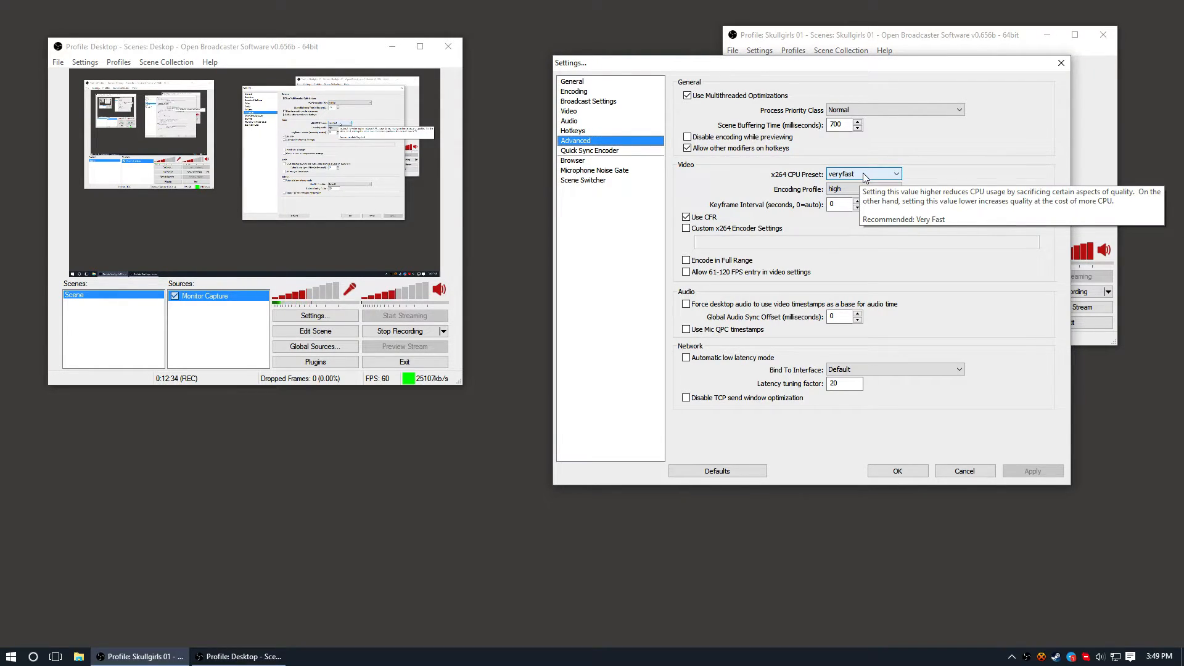
pyautogui.click(864, 173)
pyautogui.click(892, 174)
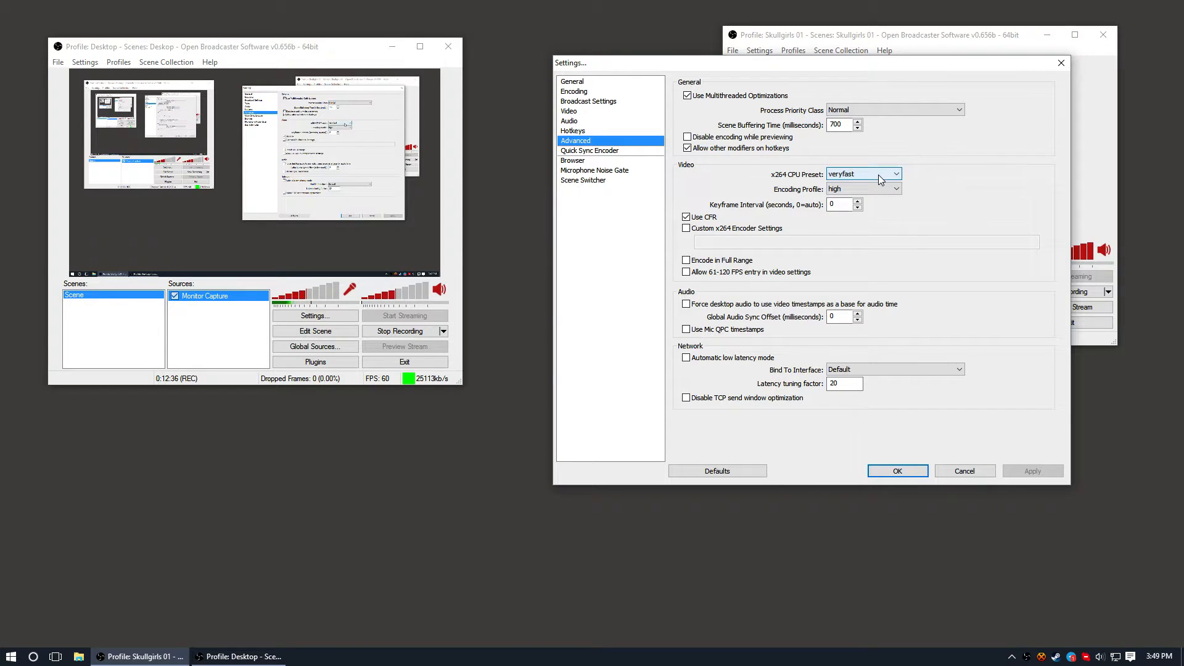
pyautogui.click(878, 175)
pyautogui.click(866, 143)
pyautogui.moveTo(861, 174)
# Step: Try the superfast and ultrafast x264 CPU presets, accepting the preset-change warning
pyautogui.click(878, 176)
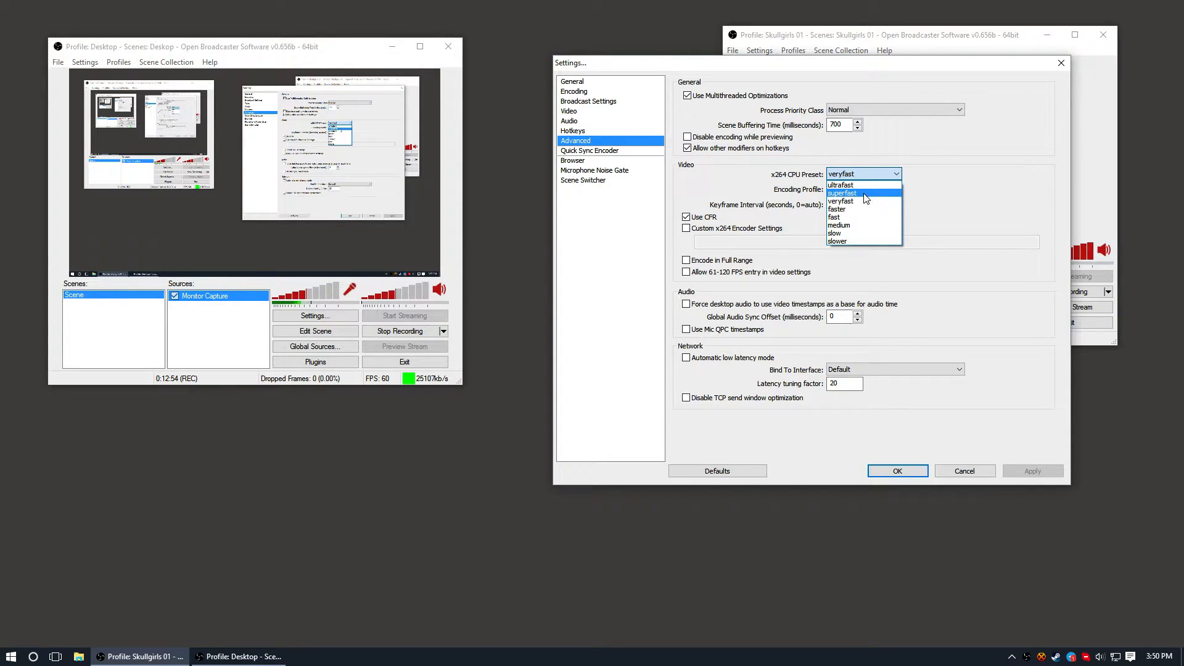
pyautogui.click(860, 194)
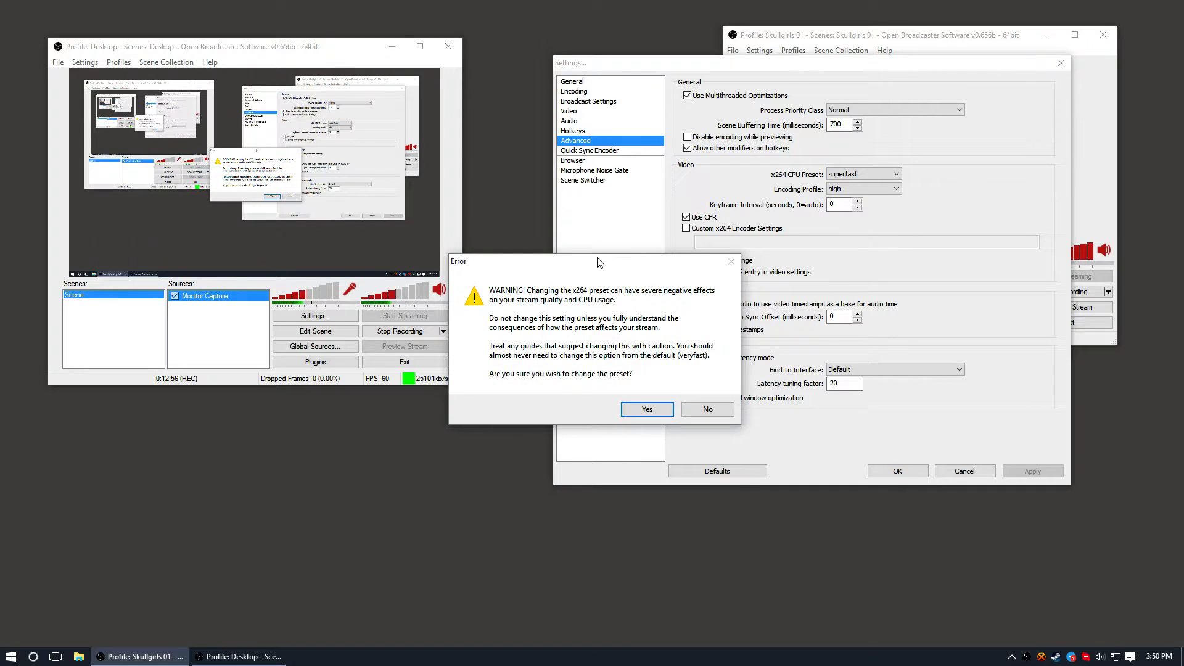
pyautogui.moveTo(597, 258); pyautogui.dragTo(721, 207)
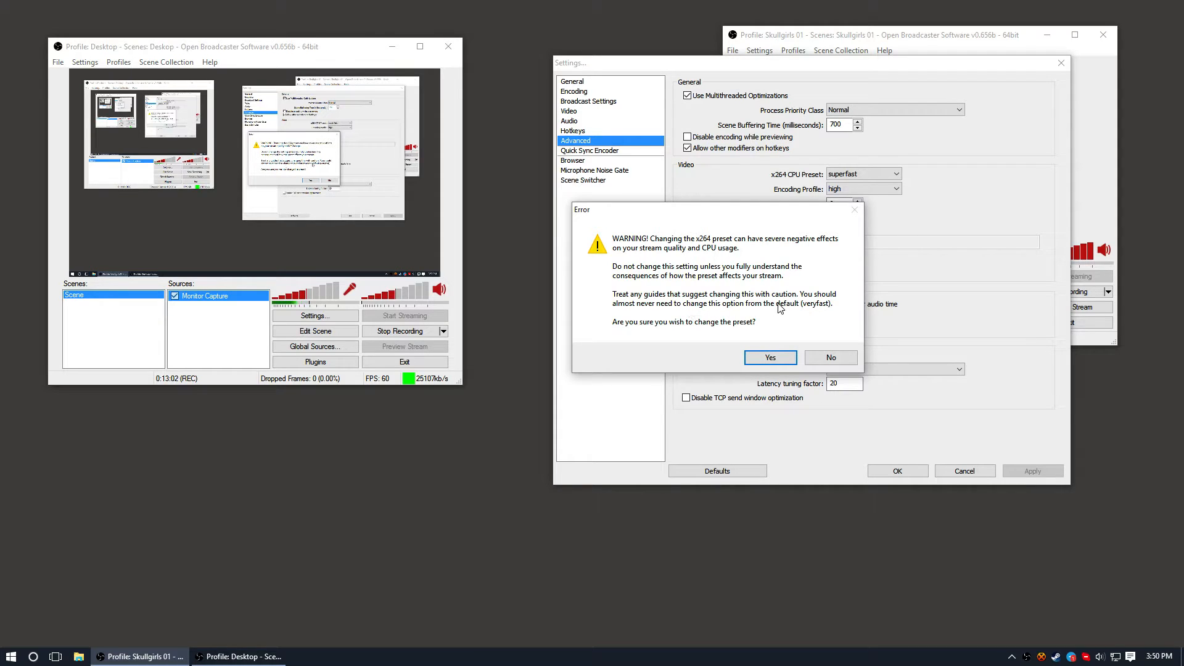
pyautogui.click(768, 358)
pyautogui.click(863, 174)
pyautogui.click(861, 183)
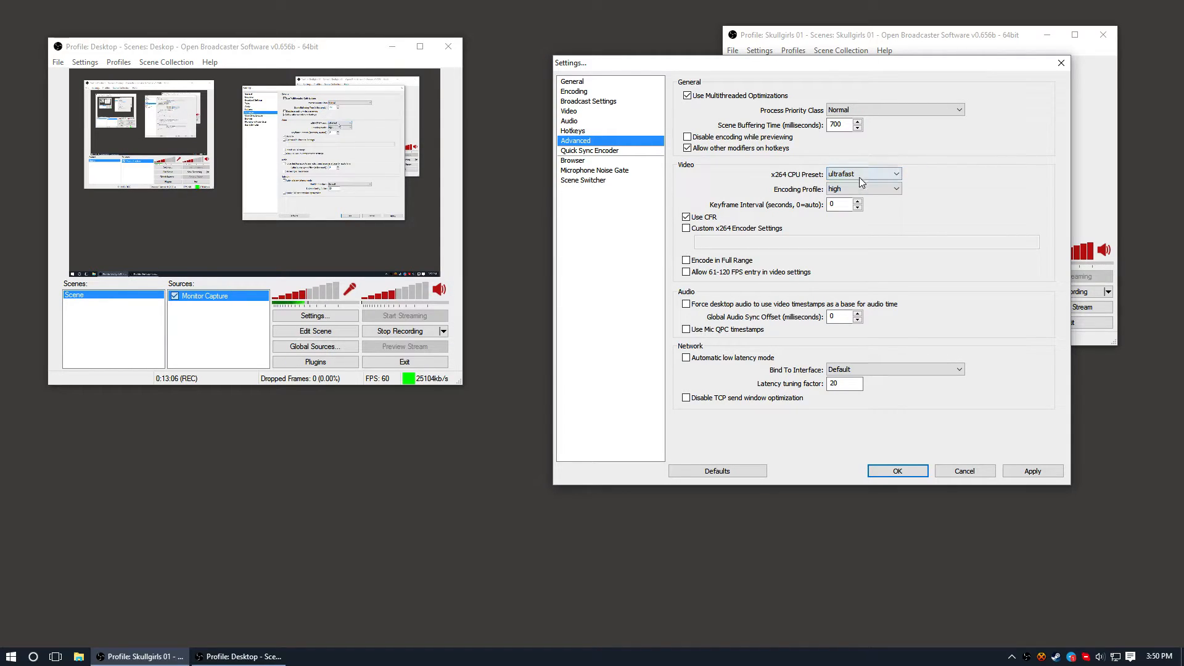
# Step: Set the x264 CPU preset to veryfast and apply the advanced settings
pyautogui.click(859, 179)
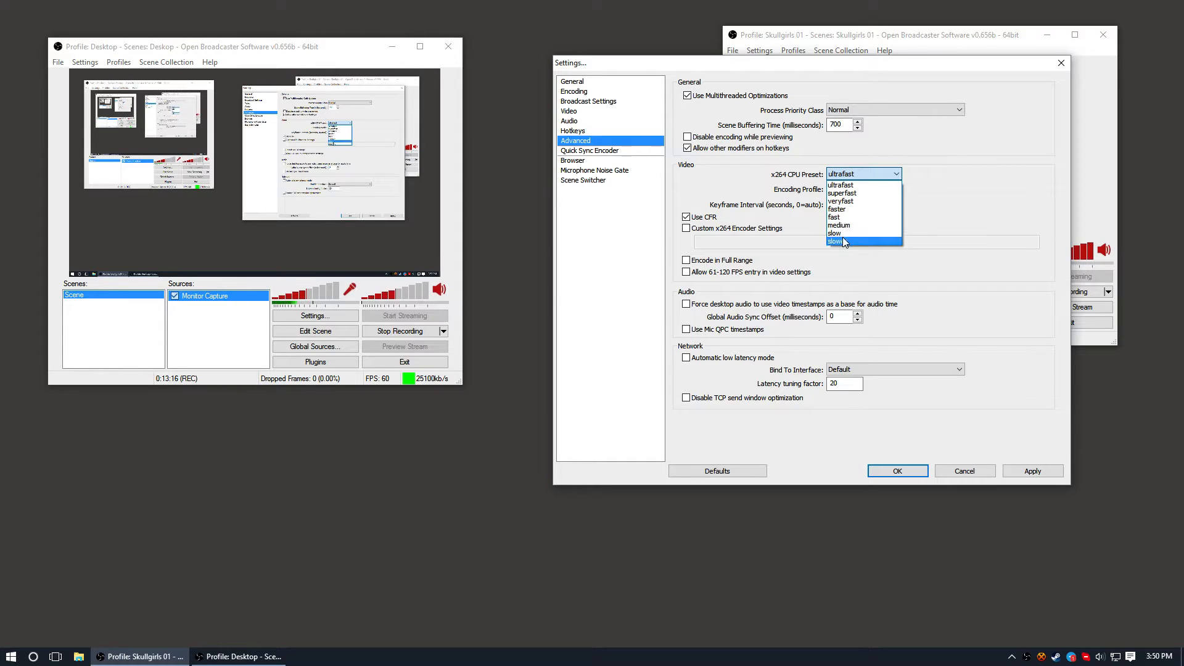
pyautogui.click(857, 203)
pyautogui.click(1032, 471)
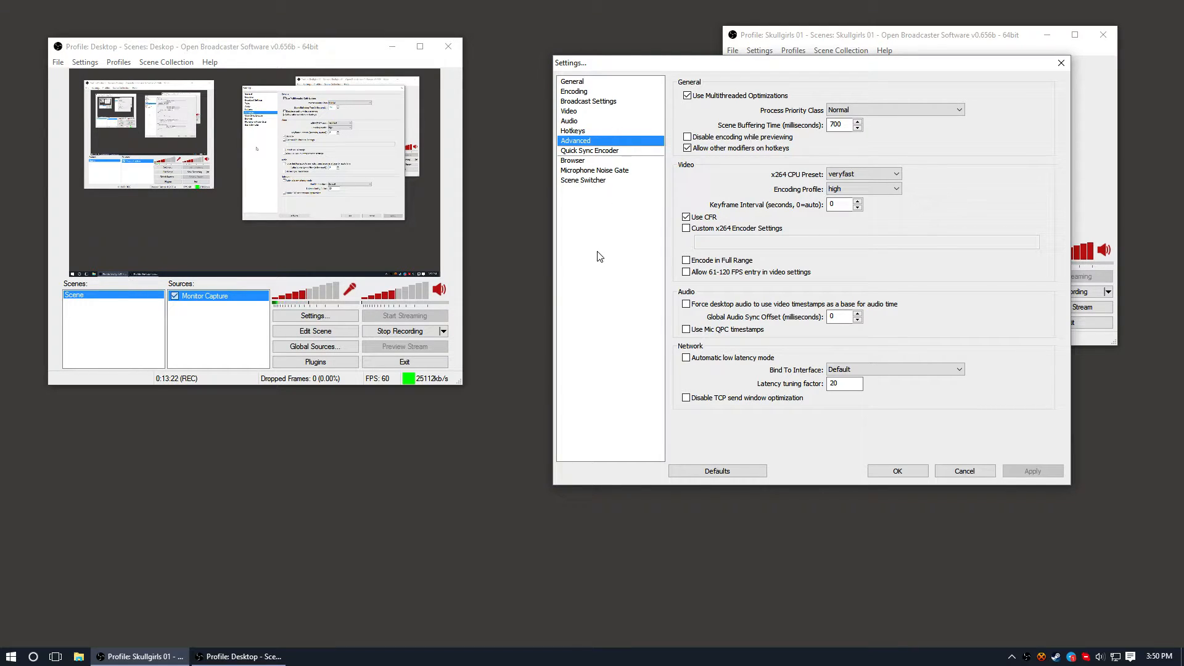
# Step: Review the General, Encoding, Broadcast and Video settings, including the recording file path, base resolution, aspect ratio and FPS
pyautogui.click(588, 82)
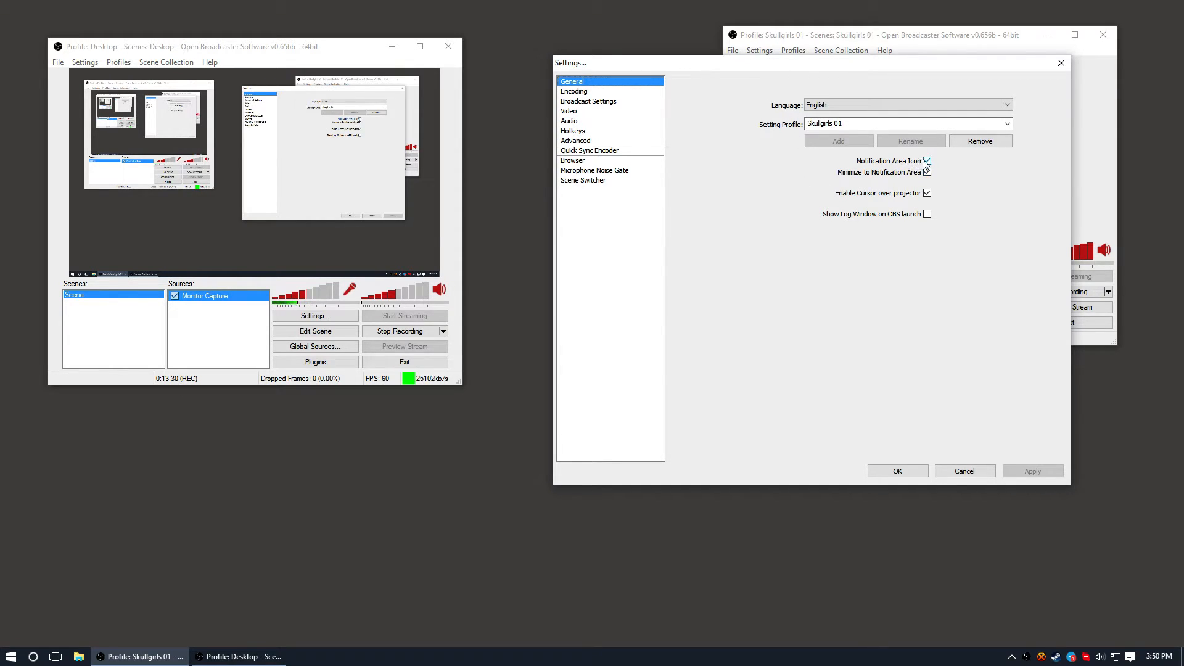
pyautogui.click(622, 92)
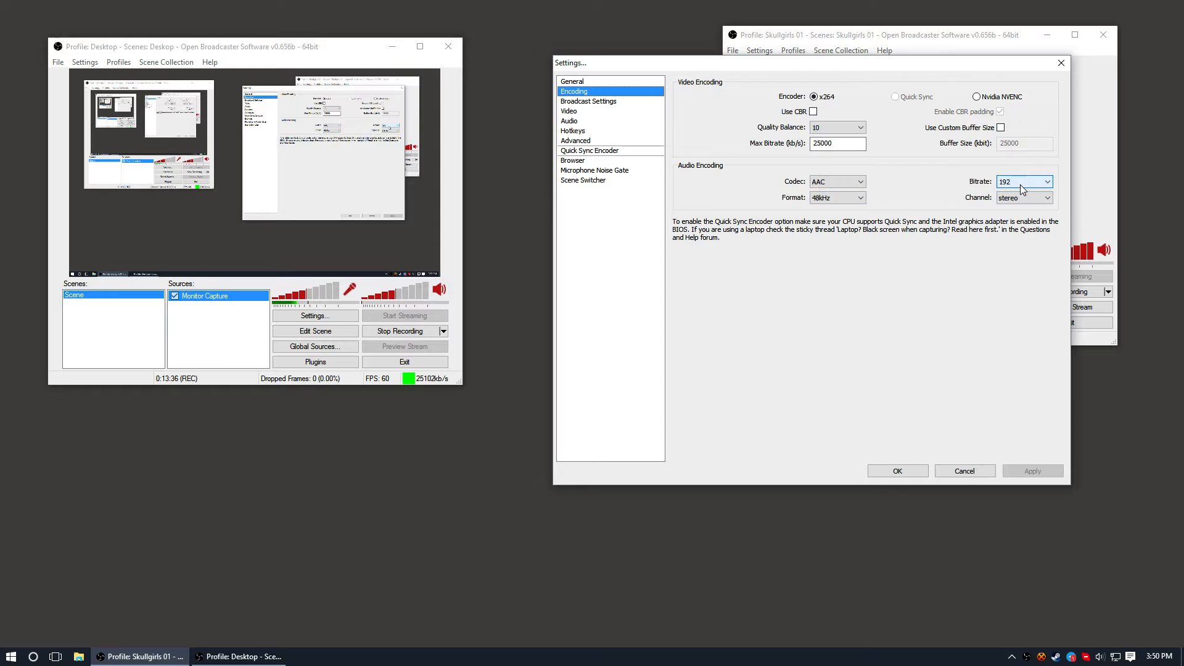
pyautogui.click(614, 102)
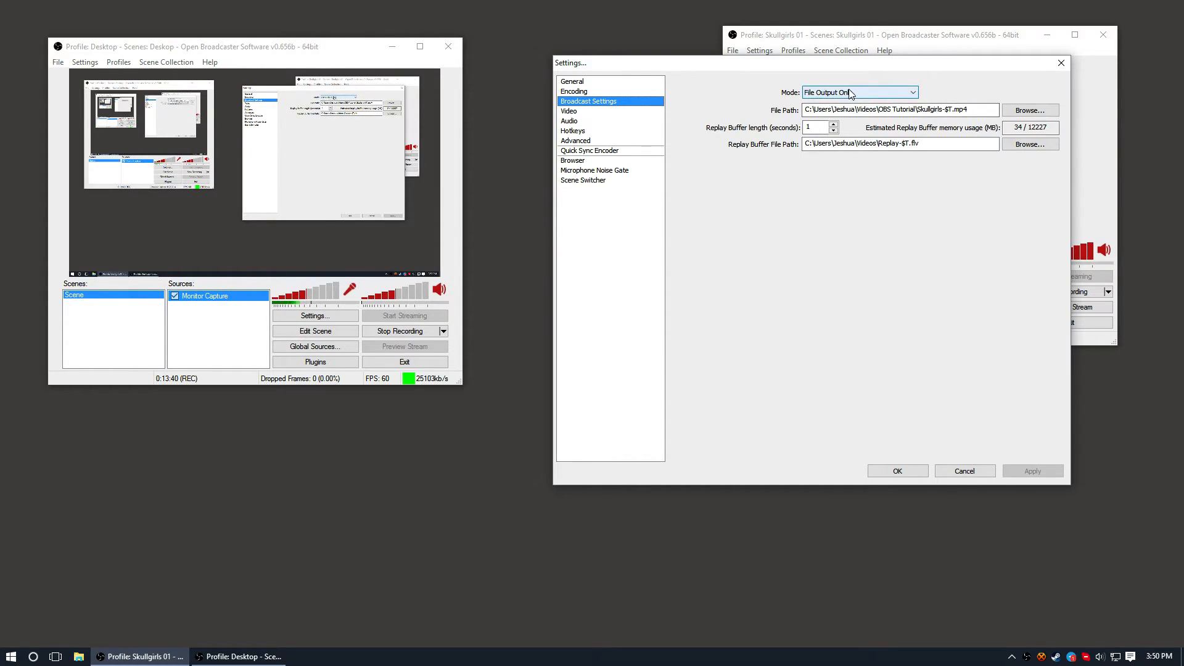
pyautogui.moveTo(884, 109)
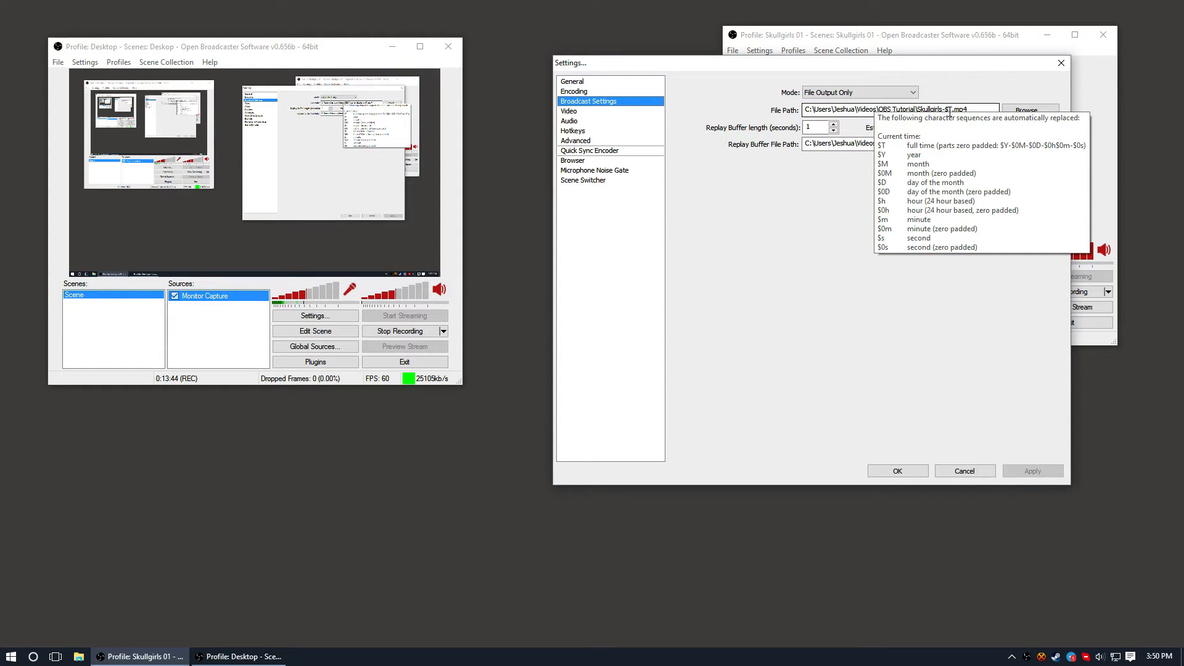
pyautogui.click(594, 112)
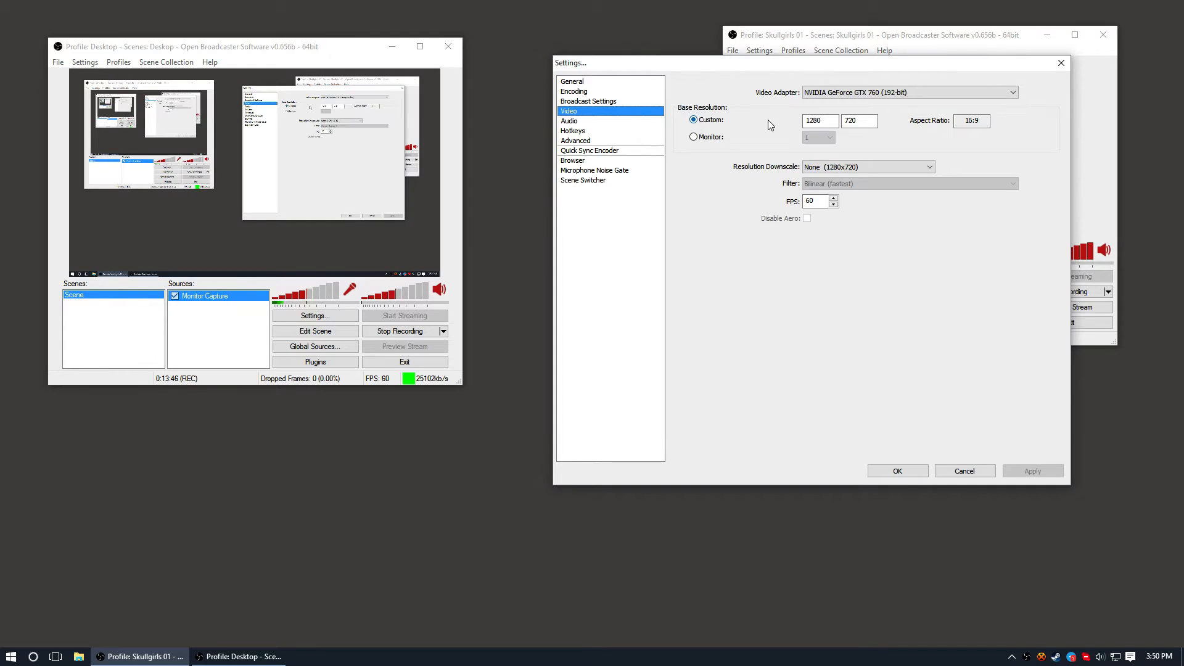
pyautogui.click(855, 118)
pyautogui.moveTo(980, 120); pyautogui.dragTo(959, 119)
pyautogui.click(964, 117)
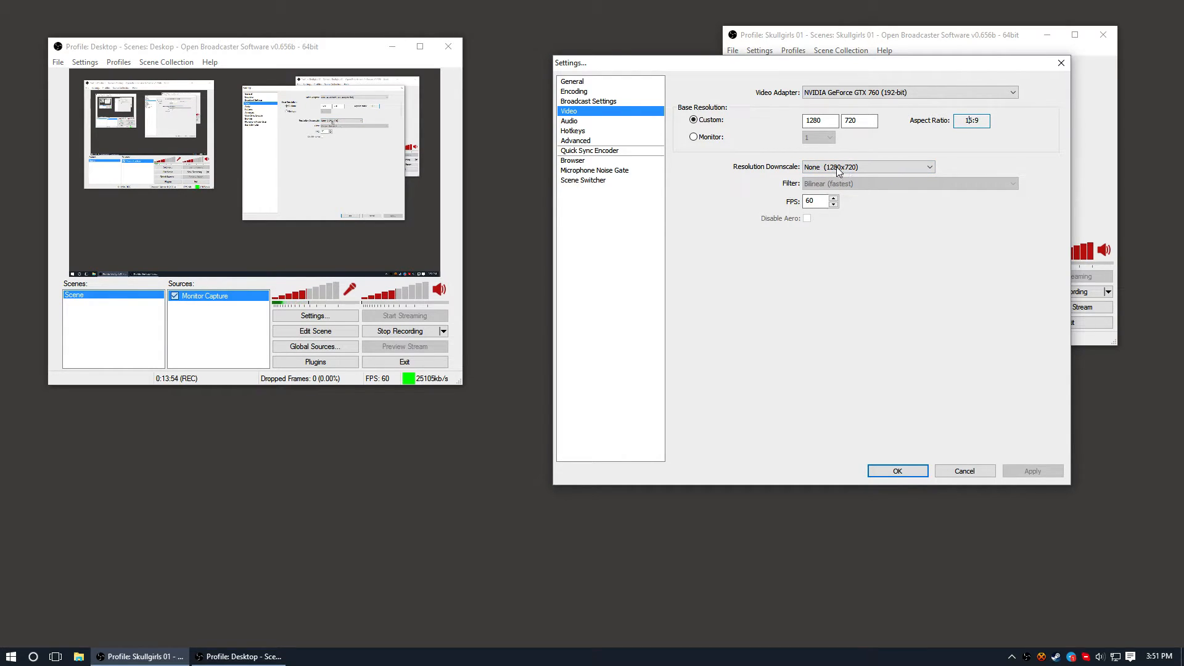
pyautogui.click(816, 202)
# Step: Review the Audio, Hotkeys and Advanced settings, and accept and close the settings window
pyautogui.click(587, 122)
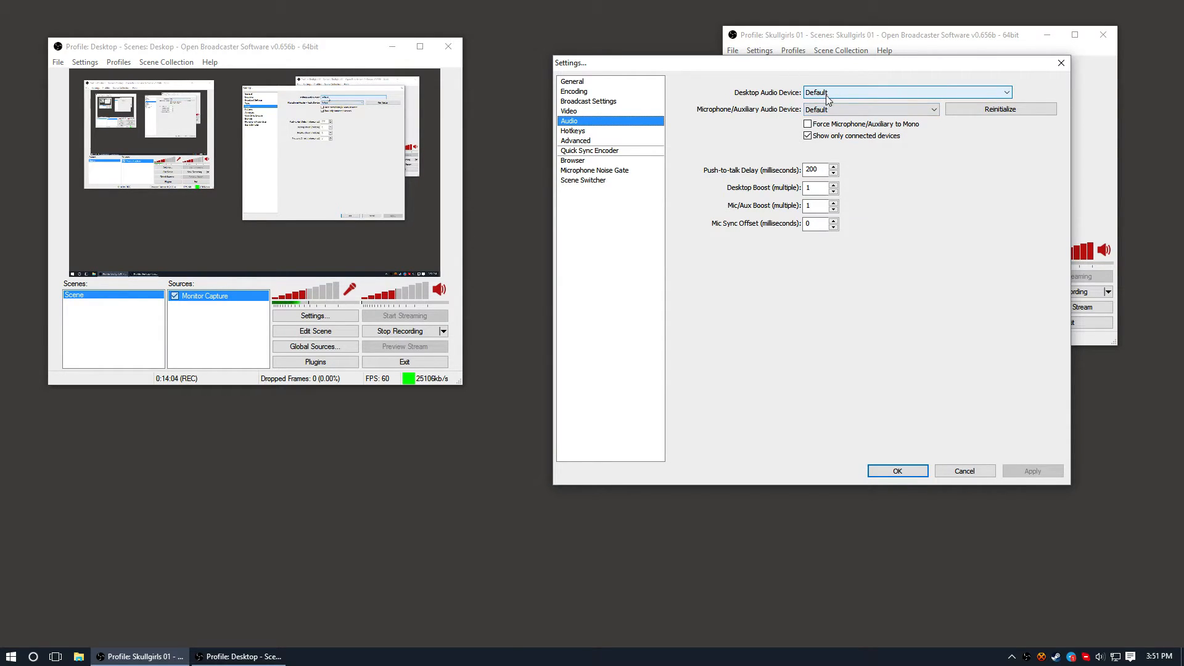
pyautogui.click(595, 132)
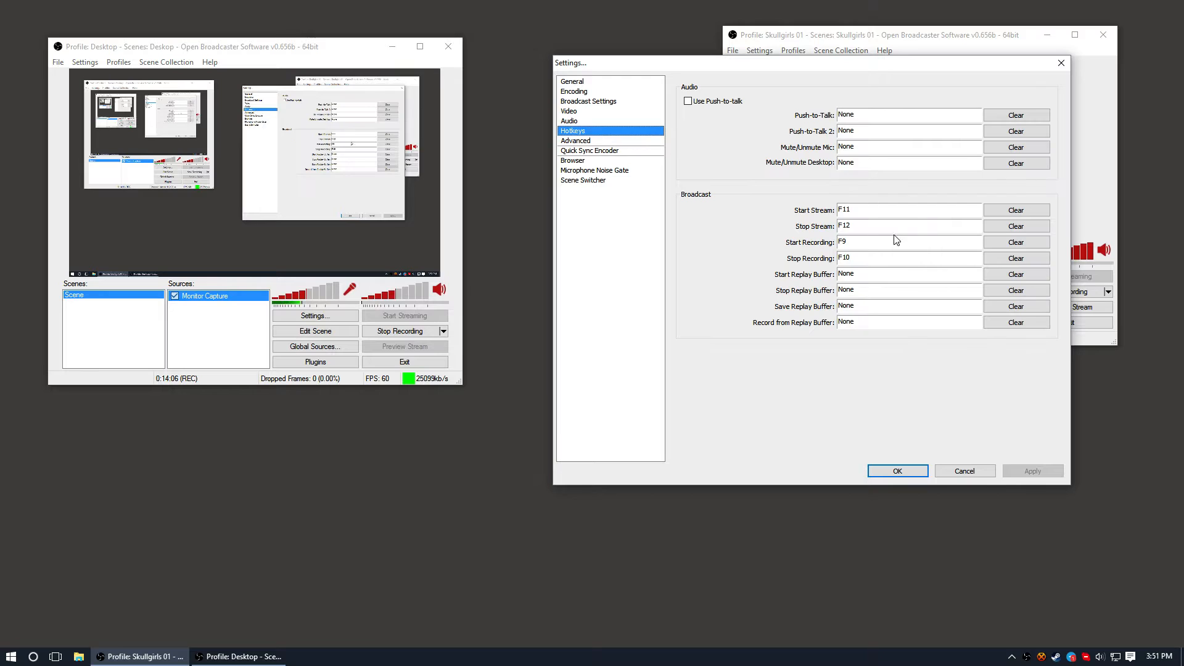
pyautogui.click(586, 141)
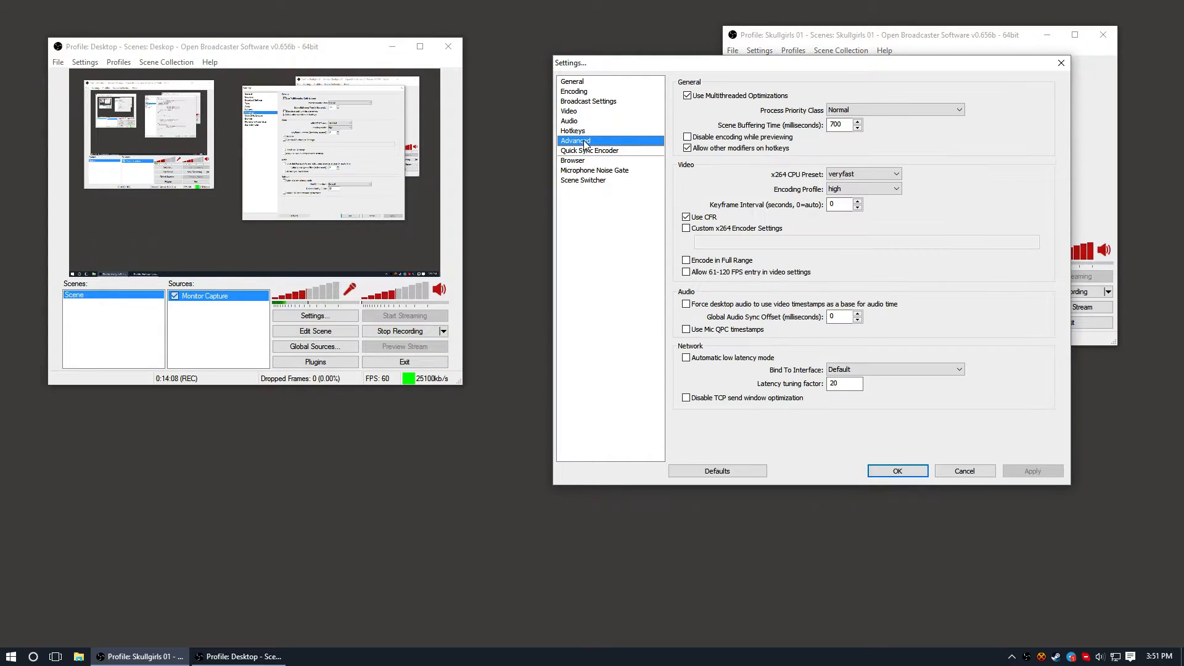
pyautogui.click(601, 83)
pyautogui.click(890, 473)
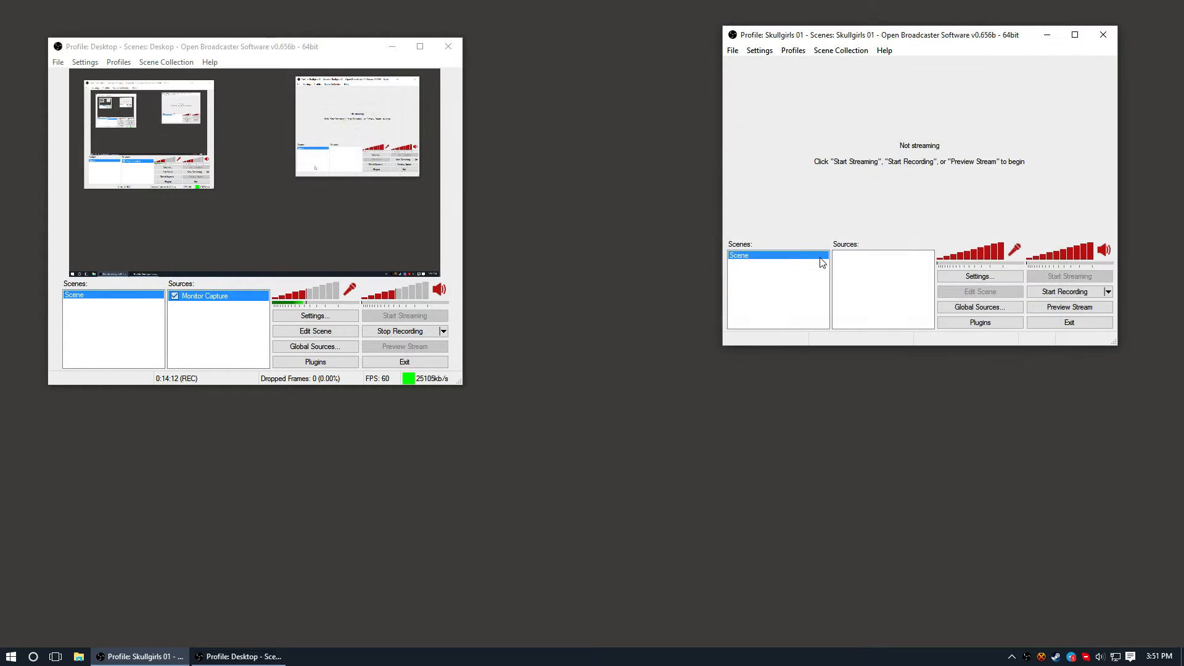
# Step: Lower the microphone and desktop audio volumes of the Skullgirls 01 profile to about half
pyautogui.click(976, 260)
pyautogui.moveTo(973, 256); pyautogui.dragTo(972, 255)
pyautogui.click(1063, 259)
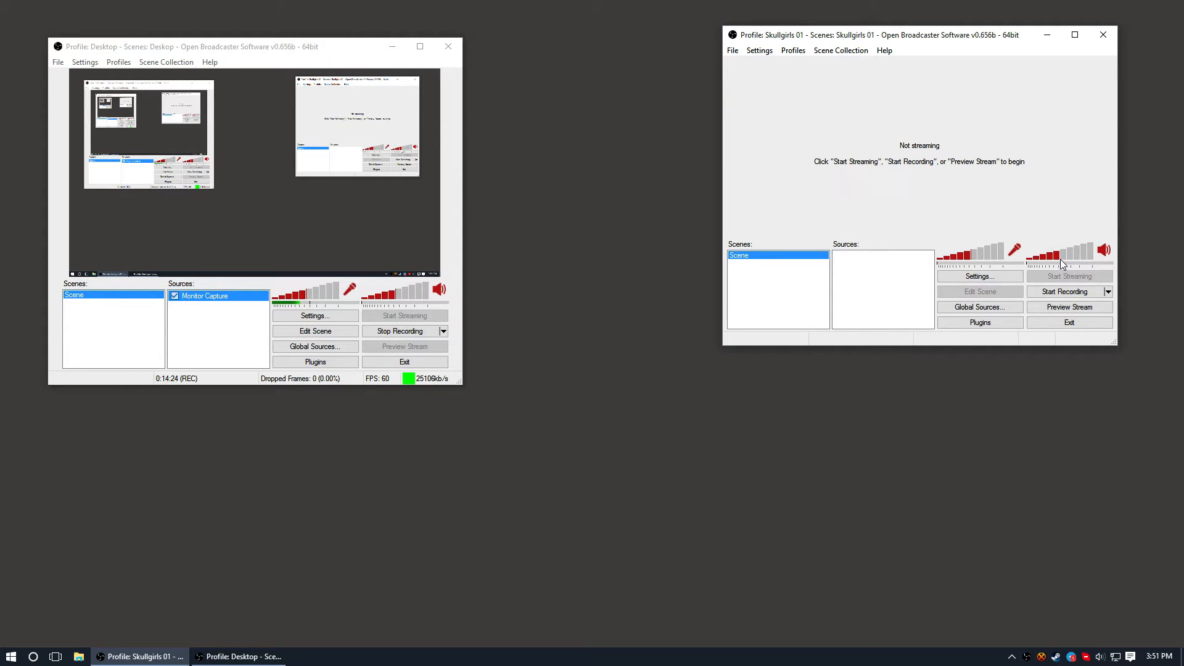
# Step: Shift the Skullgirls 01 program window slightly down and check the Windows system volume control
pyautogui.moveTo(904, 40)
pyautogui.mouseDown()
pyautogui.moveTo(897, 85)
pyautogui.moveTo(916, 61)
pyautogui.moveTo(904, 56)
pyautogui.mouseUp()
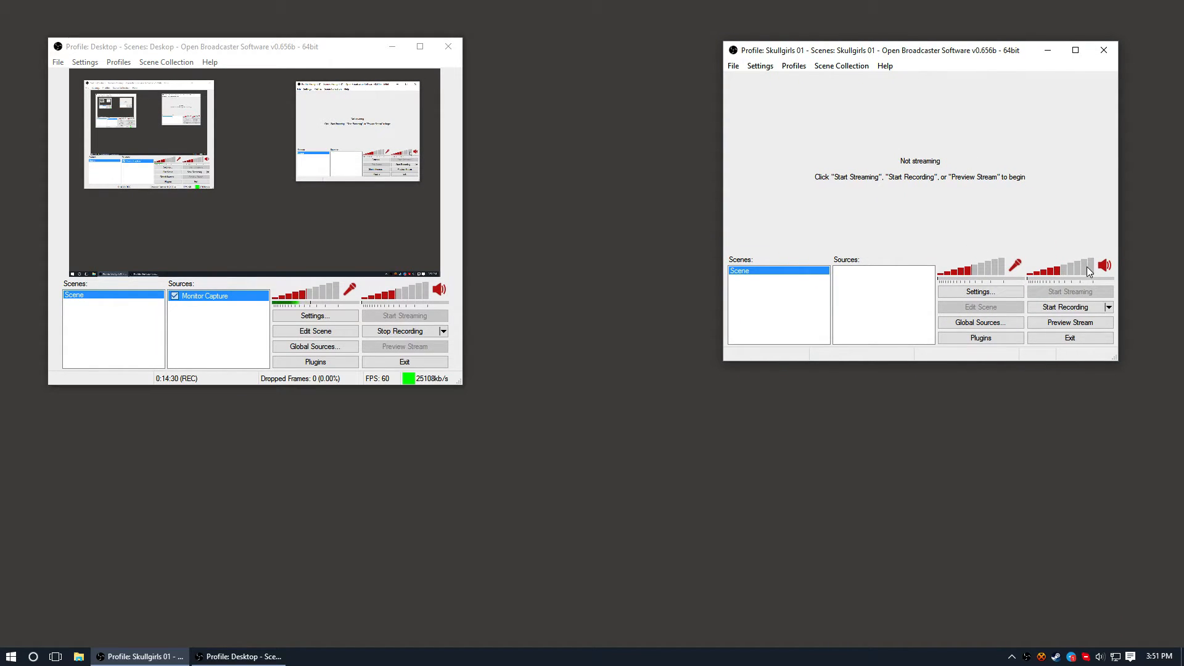
pyautogui.click(1100, 656)
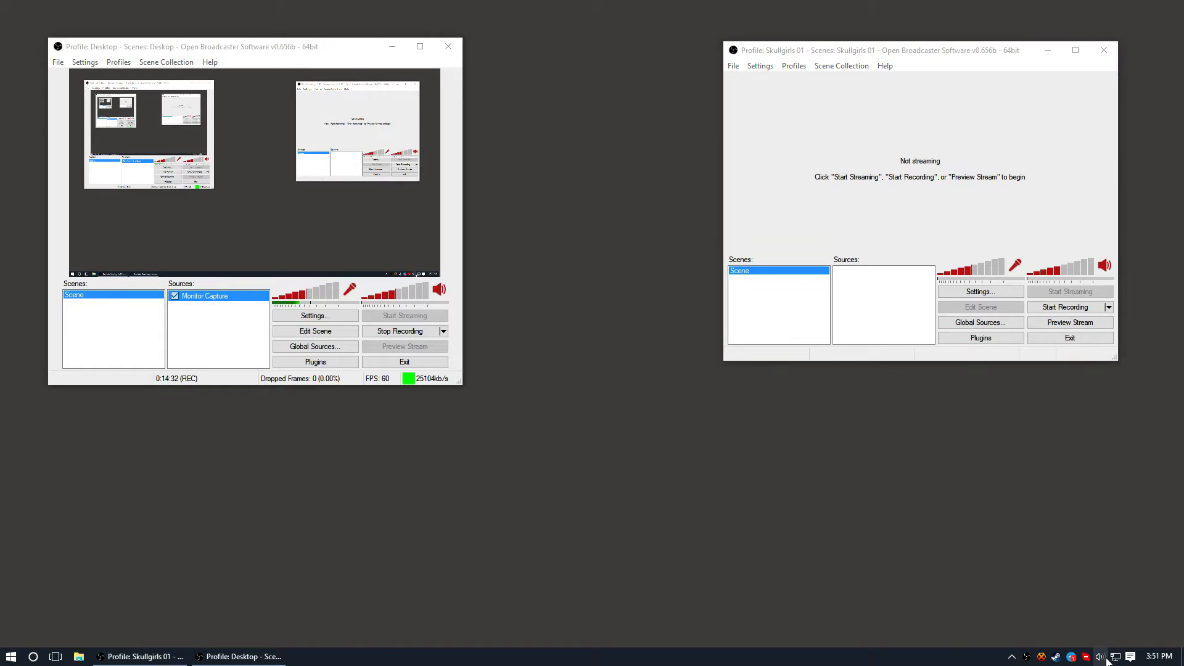
pyautogui.click(971, 460)
# Step: Shift the Skullgirls 01 program window slightly and view its list of available scene collections
pyautogui.click(856, 56)
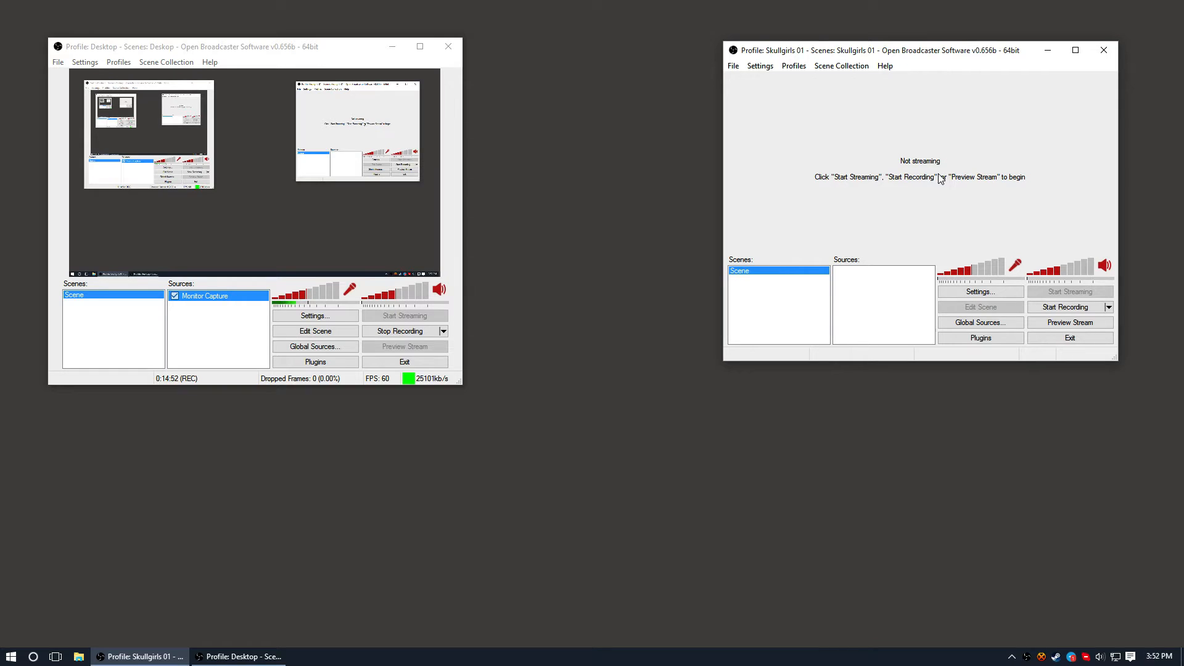
pyautogui.moveTo(922, 55)
pyautogui.mouseDown()
pyautogui.moveTo(927, 72)
pyautogui.moveTo(872, 45)
pyautogui.moveTo(912, 57)
pyautogui.mouseUp()
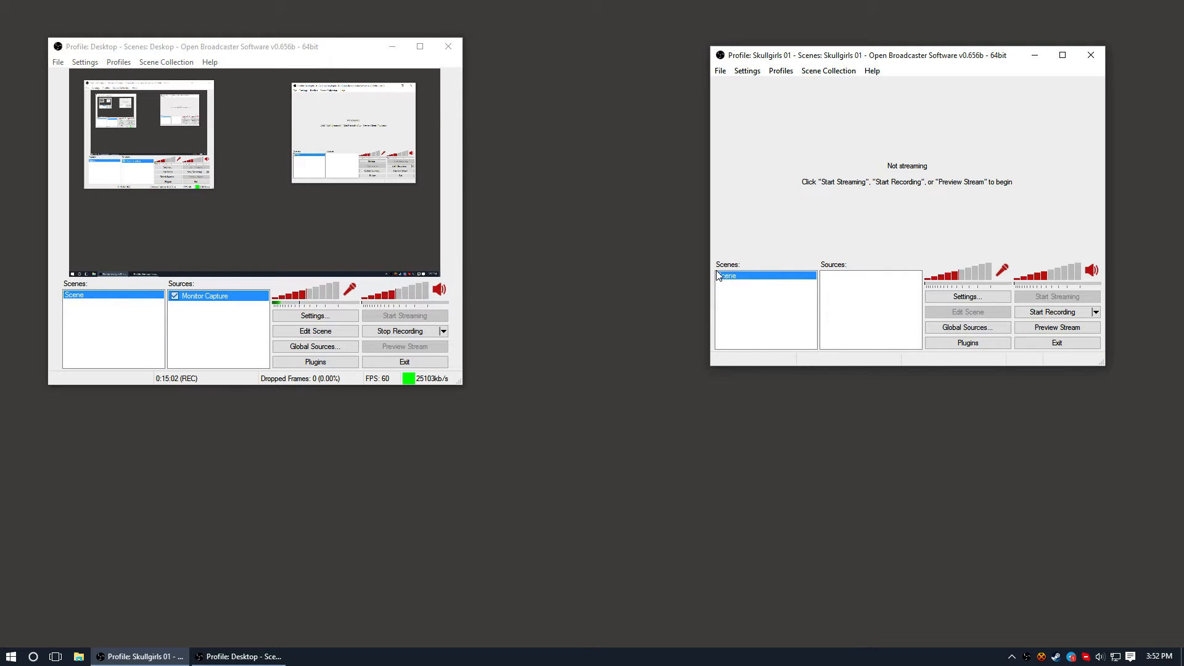
pyautogui.click(817, 71)
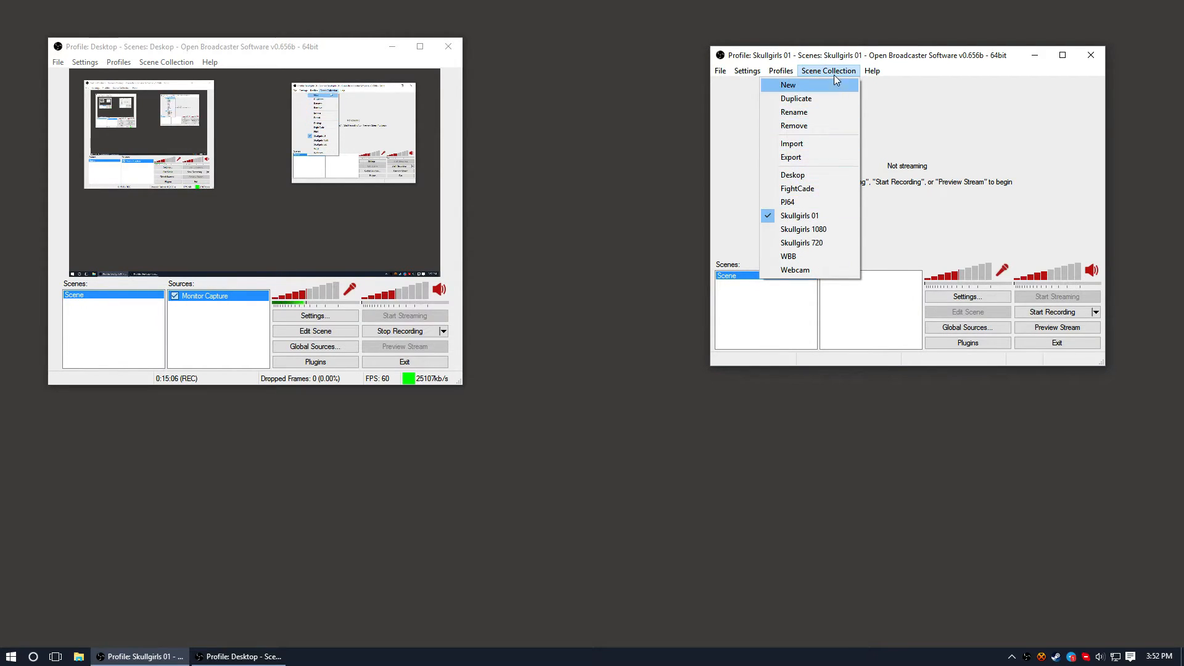
pyautogui.click(832, 58)
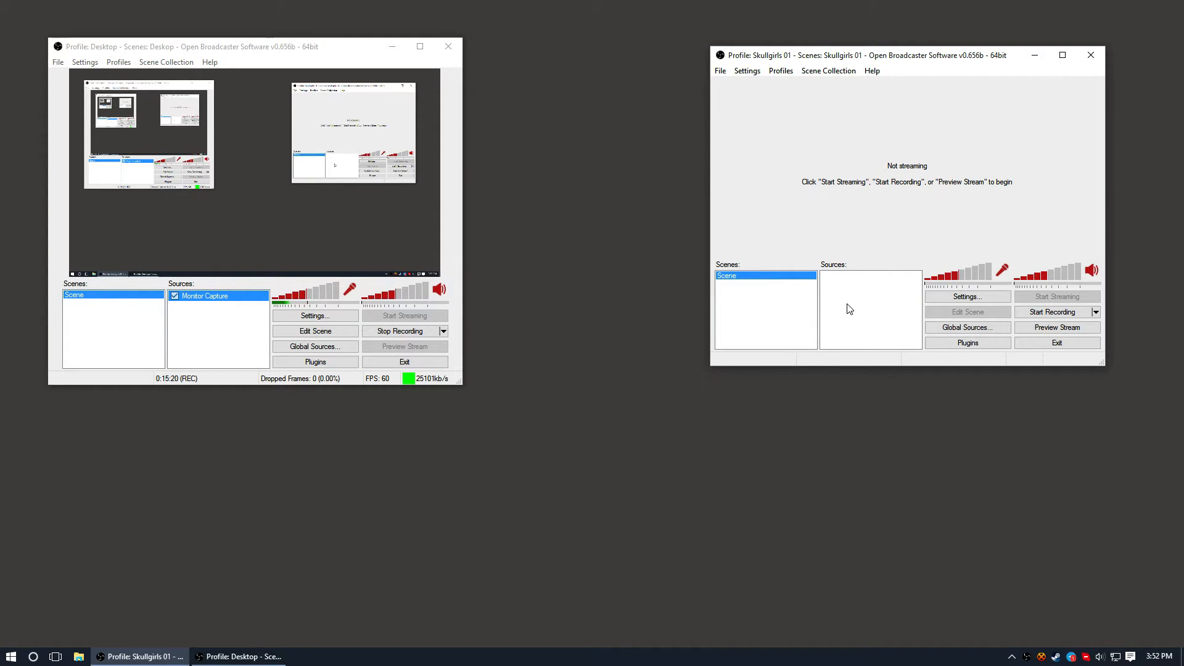
# Step: Nudge the Skullgirls 01 program window slightly down and review the scene collection commands and collections once more
pyautogui.moveTo(854, 57); pyautogui.dragTo(843, 63)
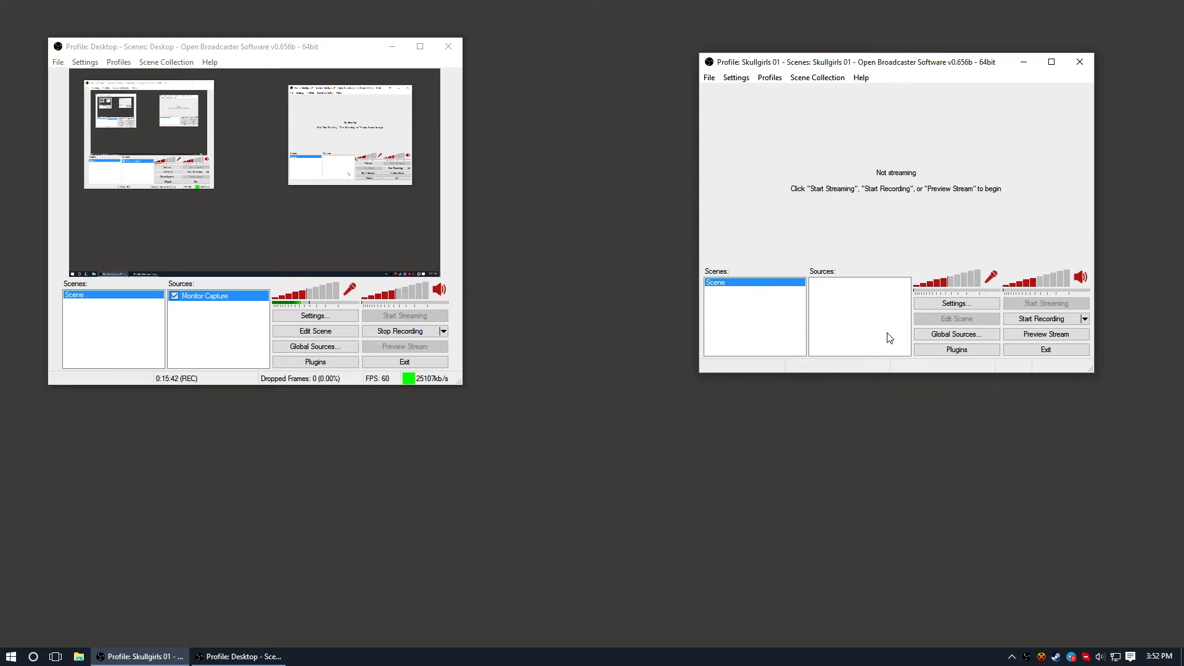
pyautogui.click(779, 81)
pyautogui.click(780, 67)
pyautogui.click(818, 79)
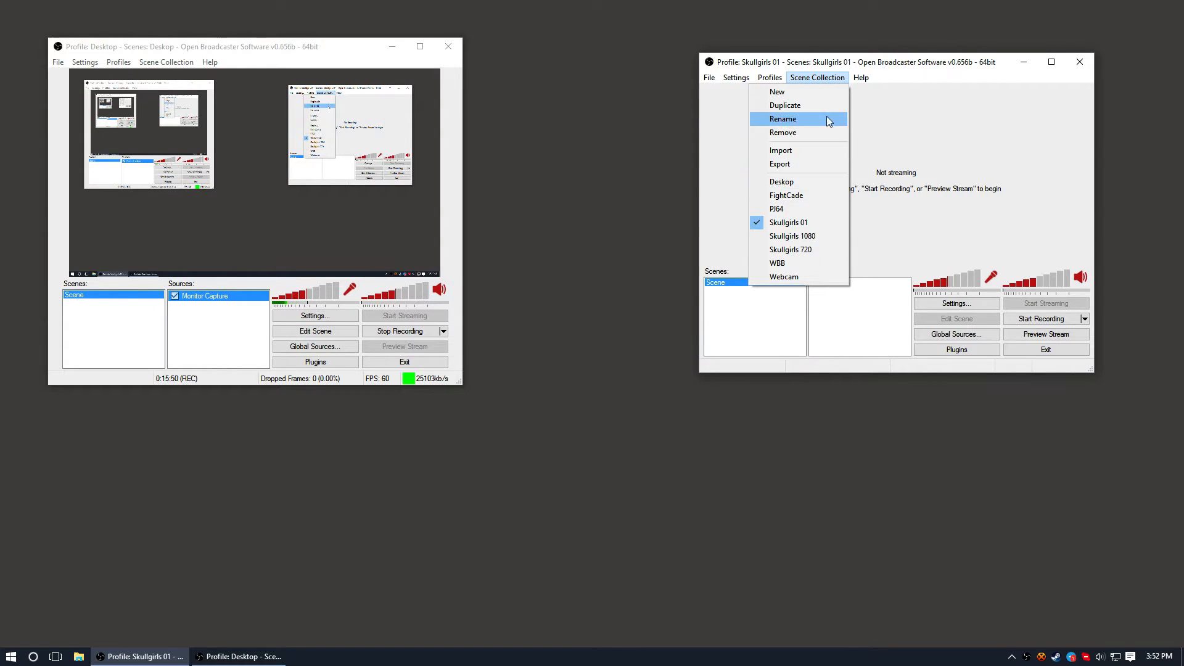
pyautogui.click(849, 74)
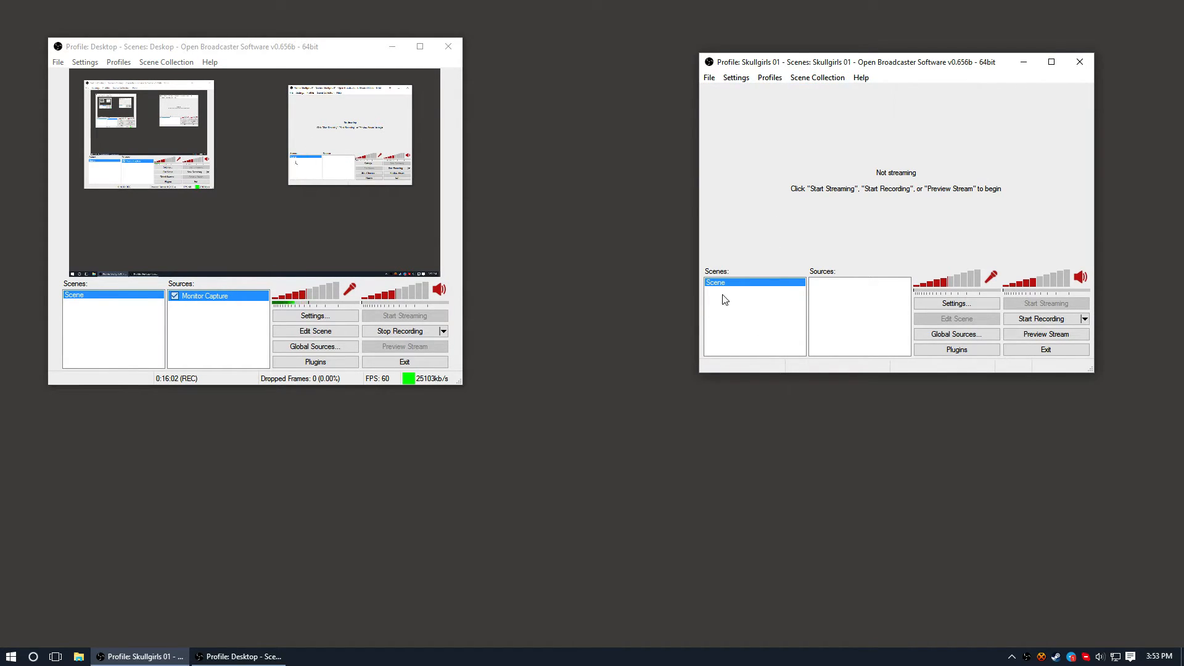
# Step: Launch Skullgirls from the Steam shortcut list and skip the game's intro
pyautogui.rightClick(824, 287)
pyautogui.click(819, 292)
pyautogui.rightClick(1056, 657)
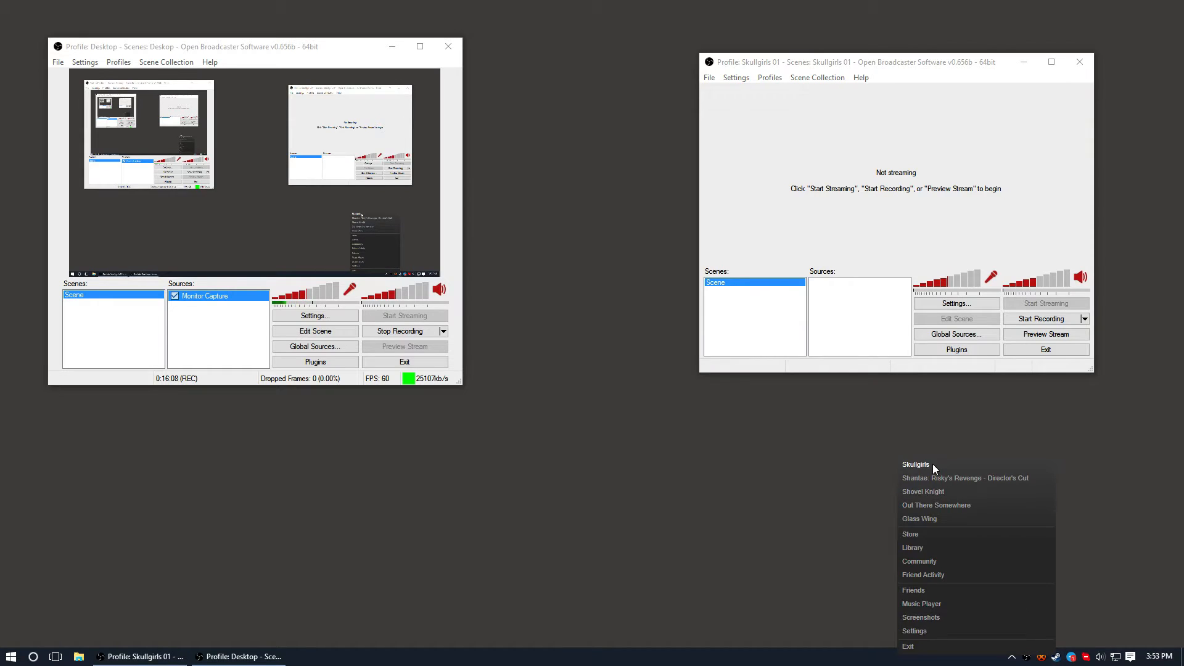
pyautogui.click(933, 464)
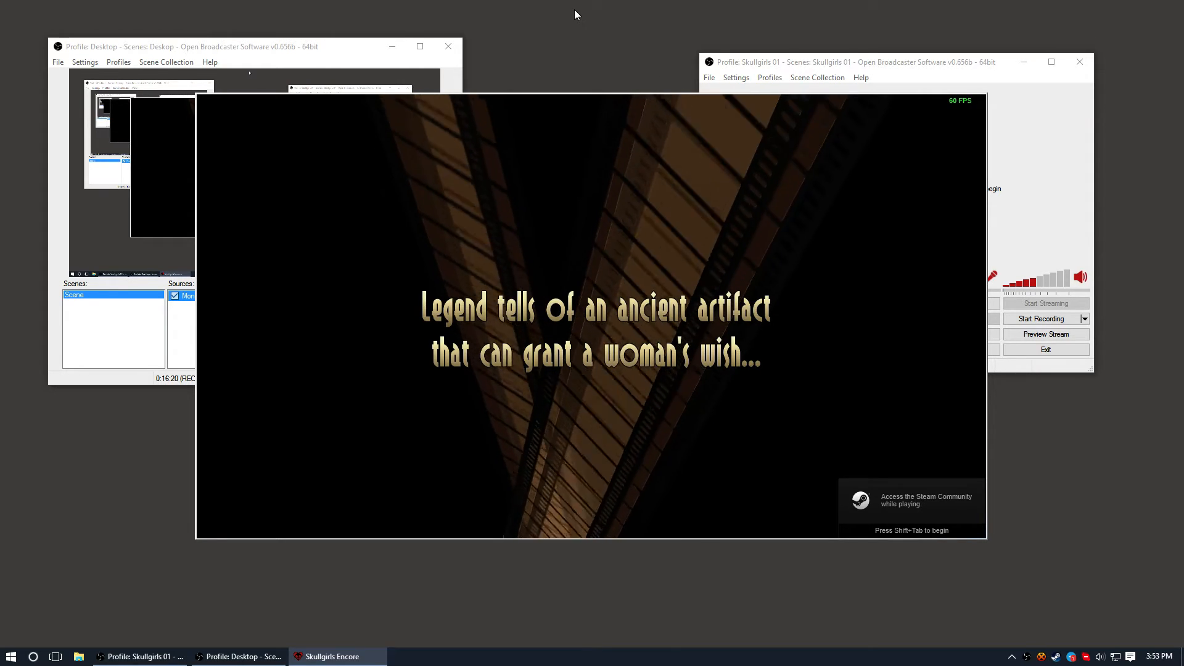
pyautogui.press('Return')
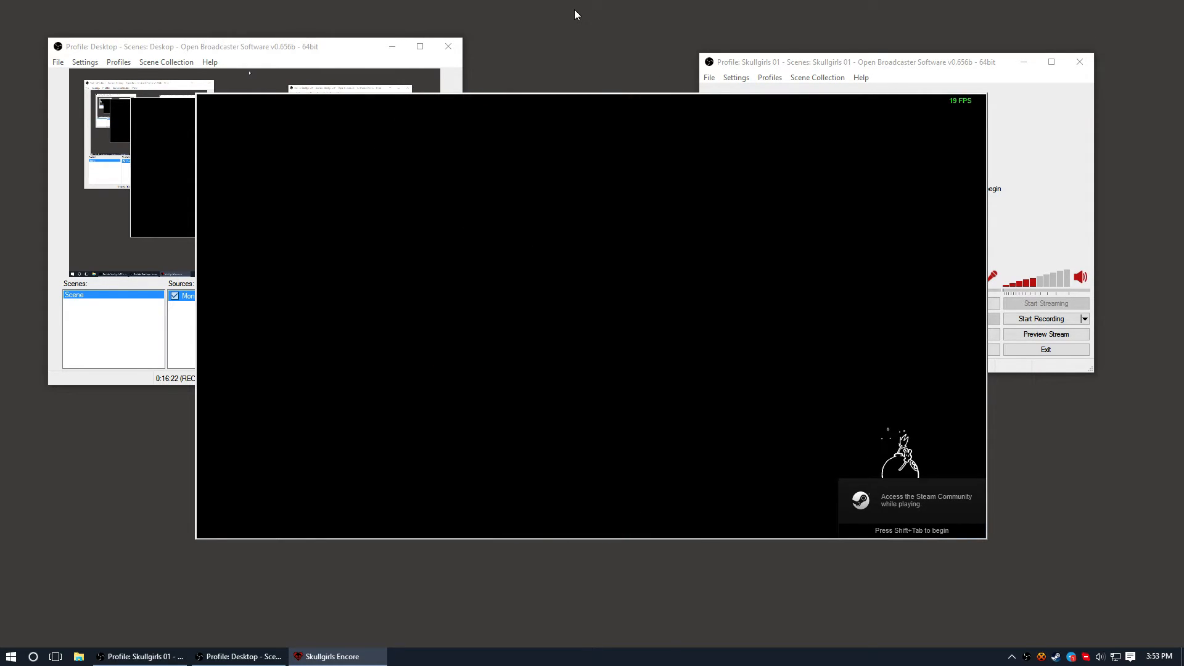
pyautogui.press('Return')
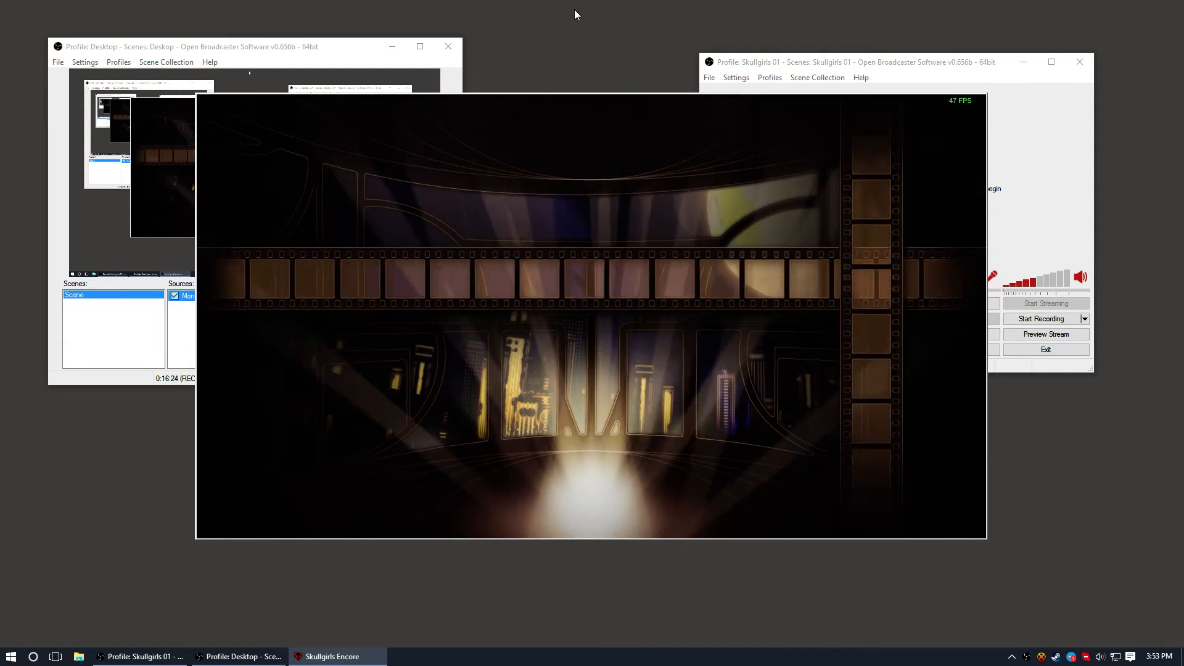
# Step: Enter the Training Room in the game and reach the character selection
pyautogui.press('Down')
pyautogui.press('Down')
pyautogui.press('Return')
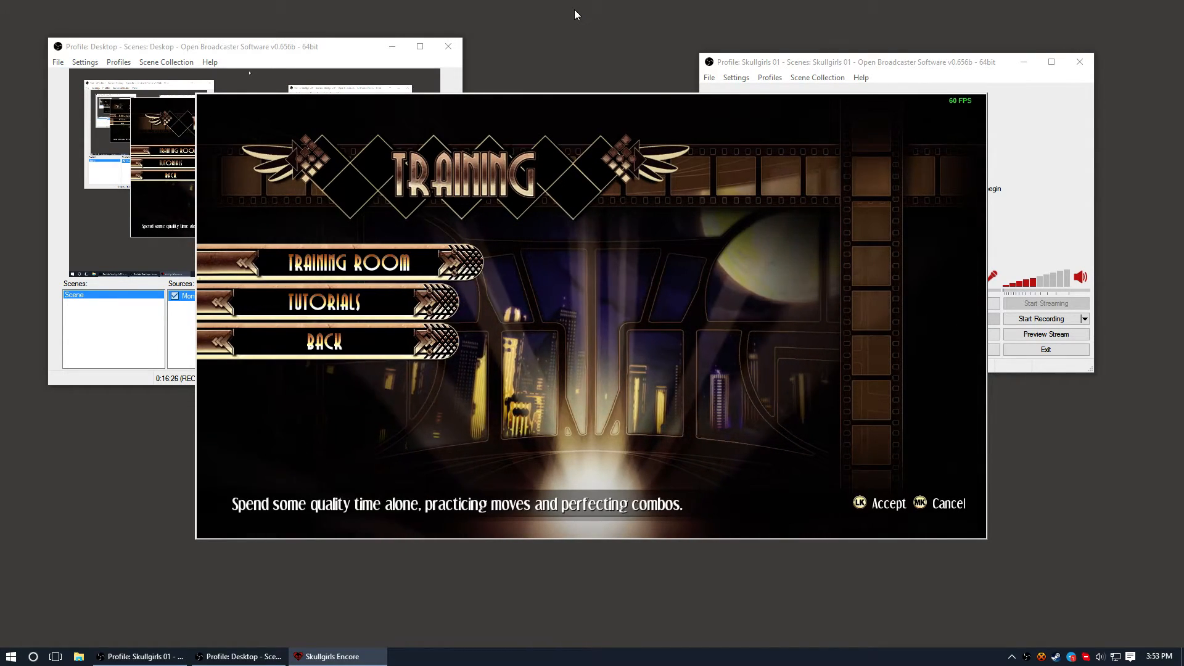
pyautogui.press('Return')
pyautogui.press('Return')
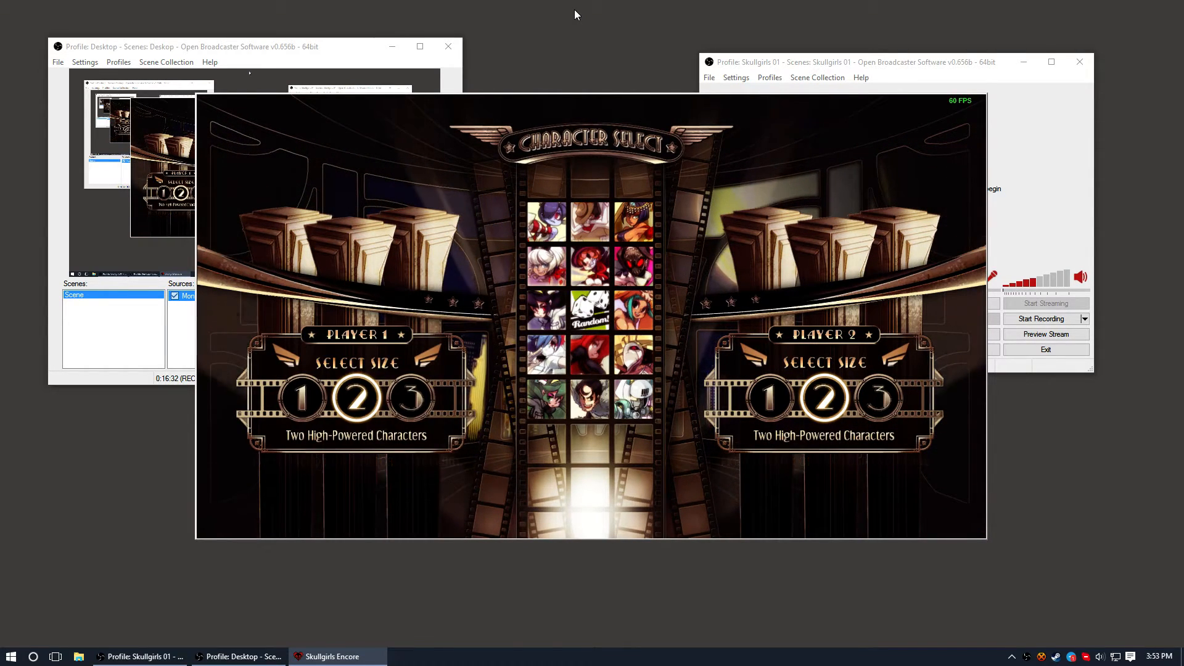
# Step: Choose three-character teams for both players, select a stage other than Random and start the training match
pyautogui.press('p')
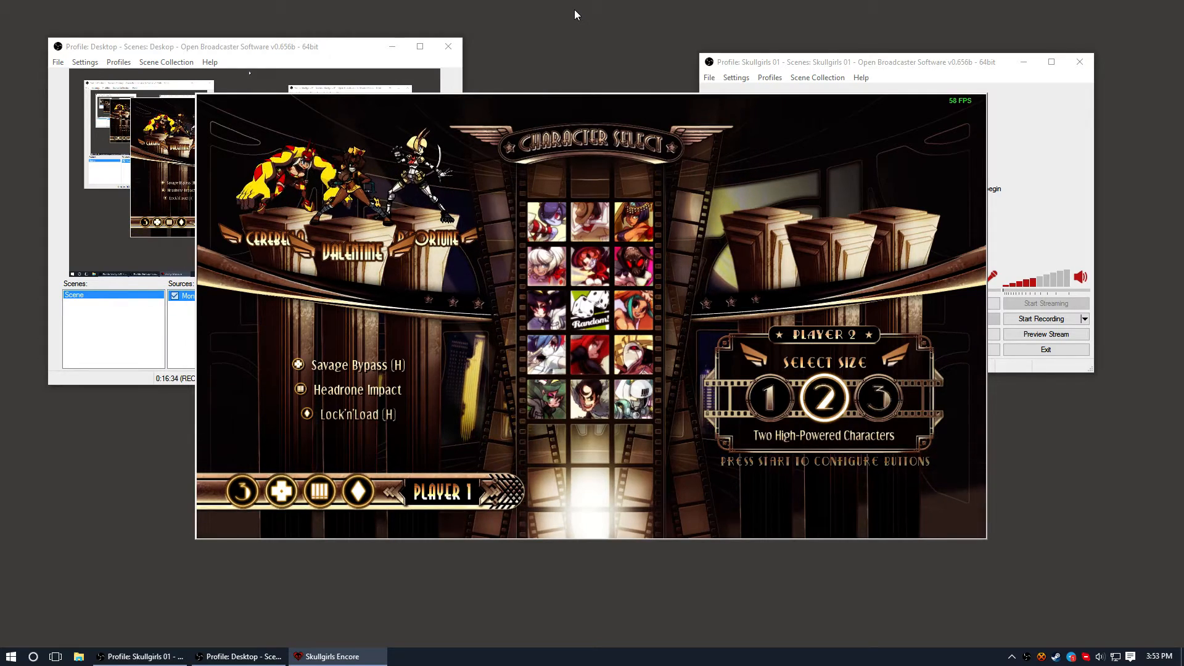
pyautogui.press('p')
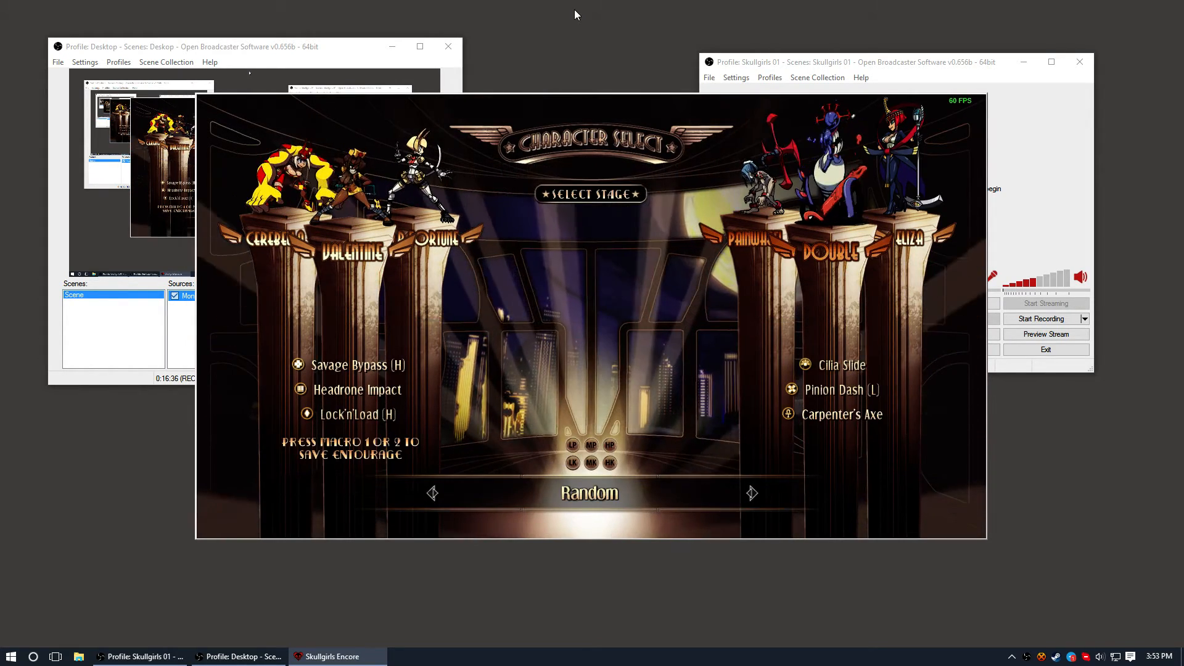
pyautogui.press('Left')
pyautogui.press('Return')
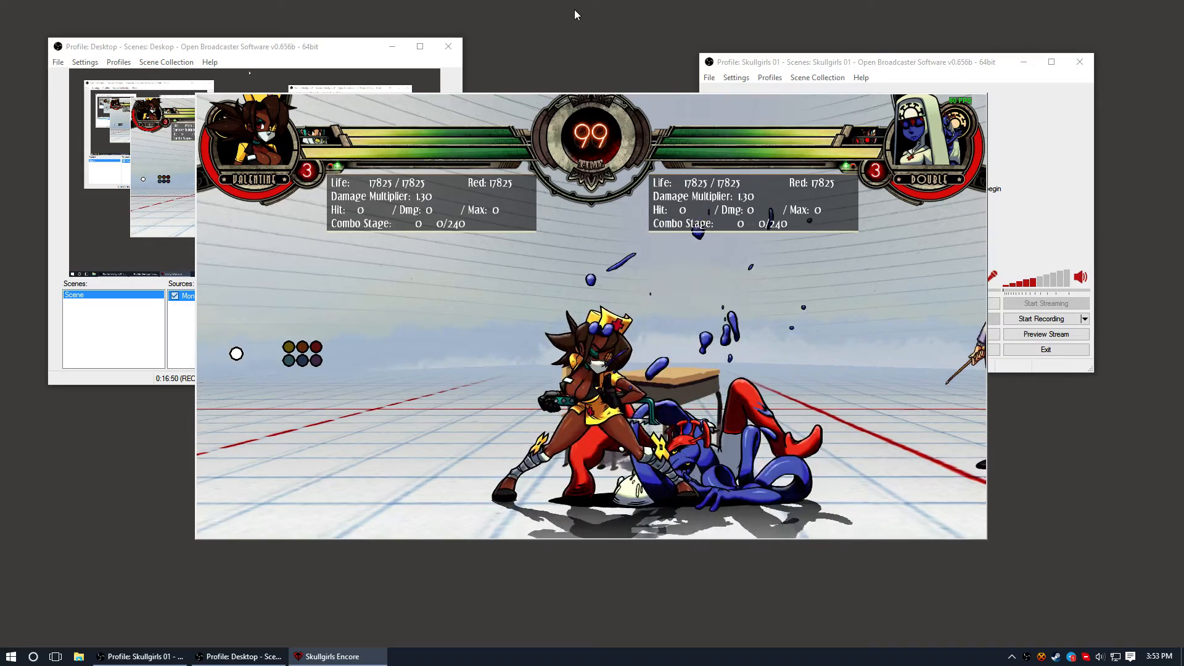
# Step: Minimize the Desktop profile window and arrange the game window beside the Skullgirls 01 program window
pyautogui.moveTo(592, 138); pyautogui.dragTo(551, 161)
pyautogui.click(218, 54)
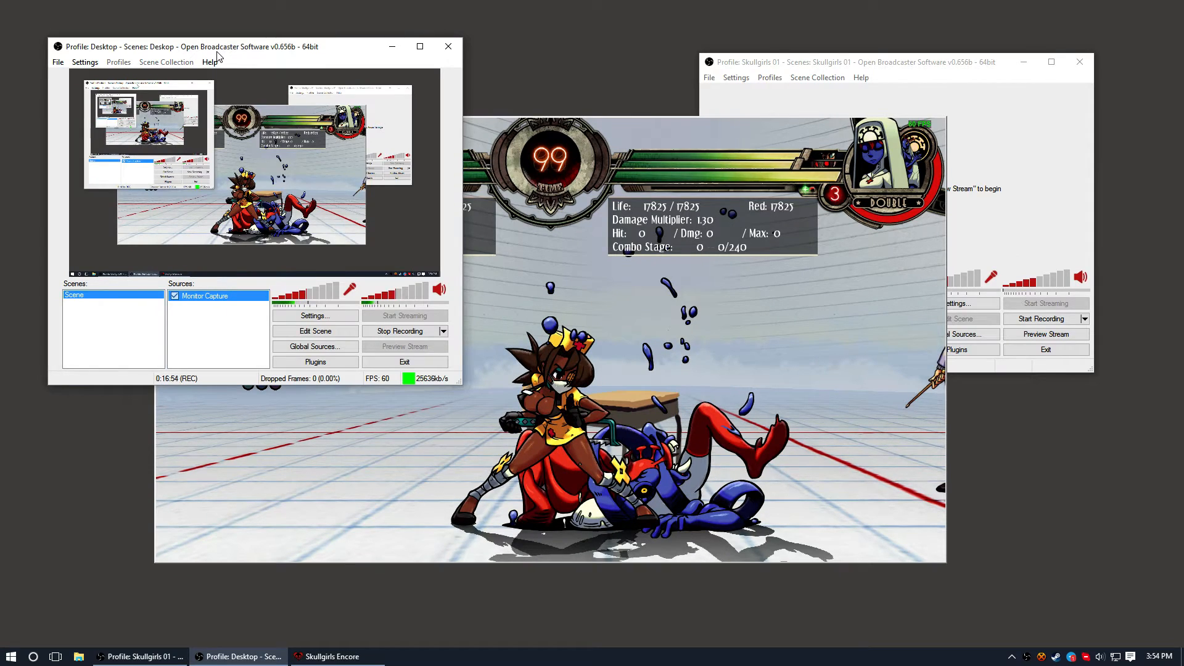
pyautogui.click(393, 47)
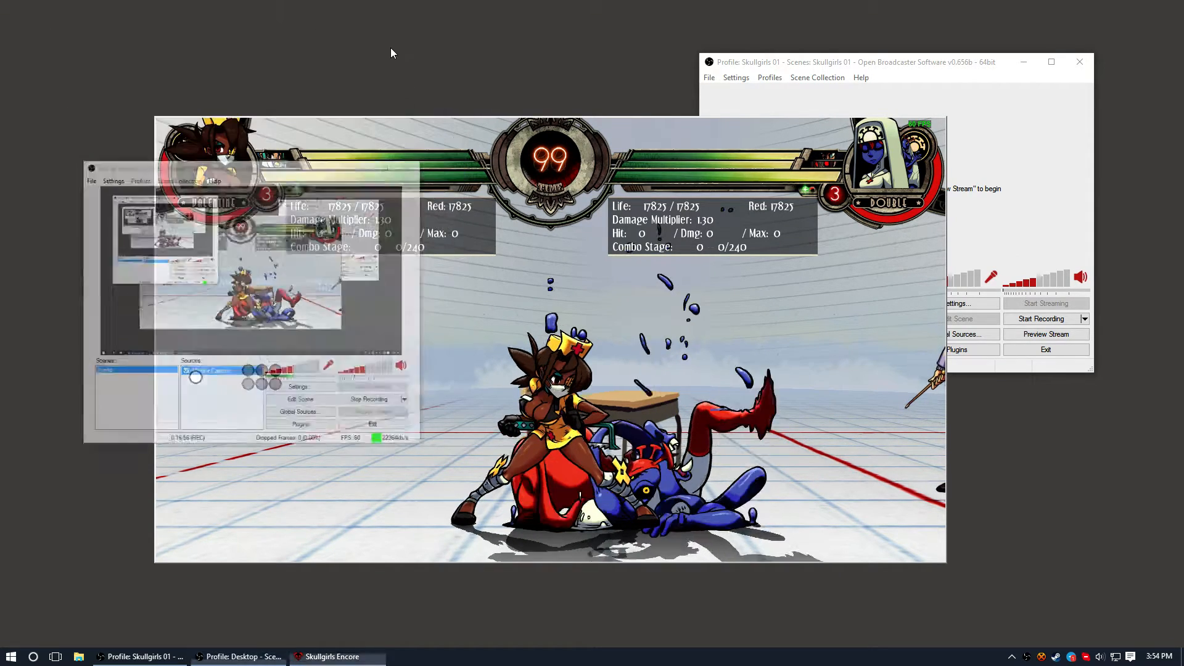
pyautogui.moveTo(738, 255); pyautogui.dragTo(587, 254)
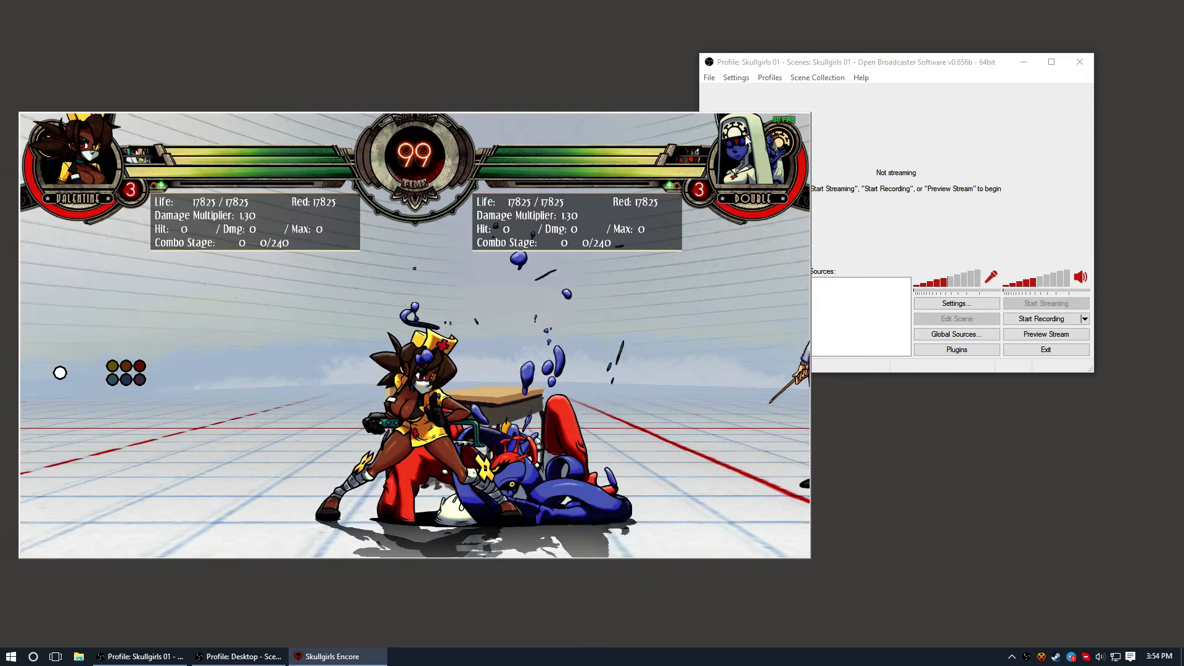
pyautogui.moveTo(744, 62); pyautogui.dragTo(777, 176)
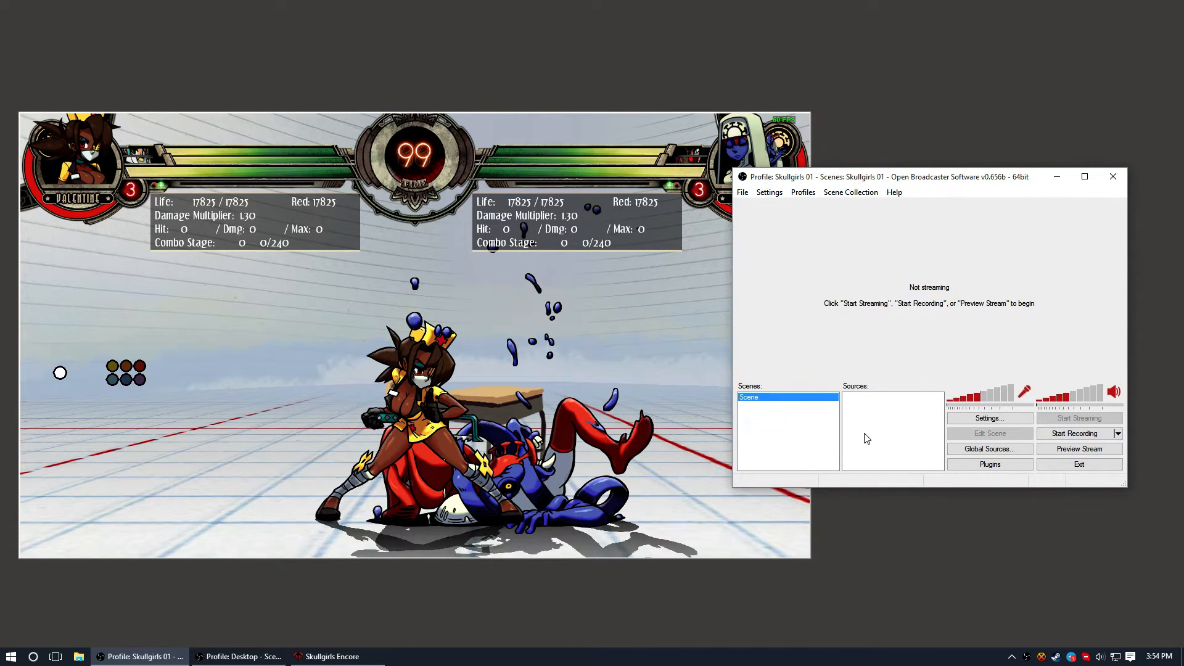
# Step: Add a Game Capture source to the scene under the default name Game Capture
pyautogui.rightClick(858, 405)
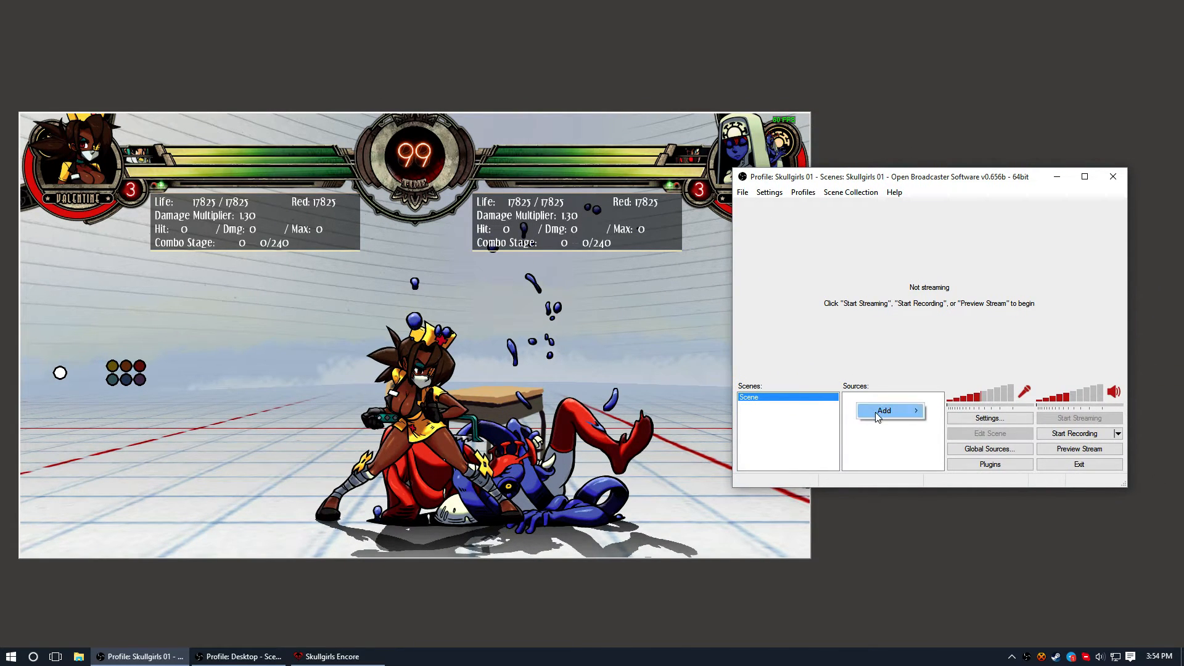
pyautogui.moveTo(875, 412)
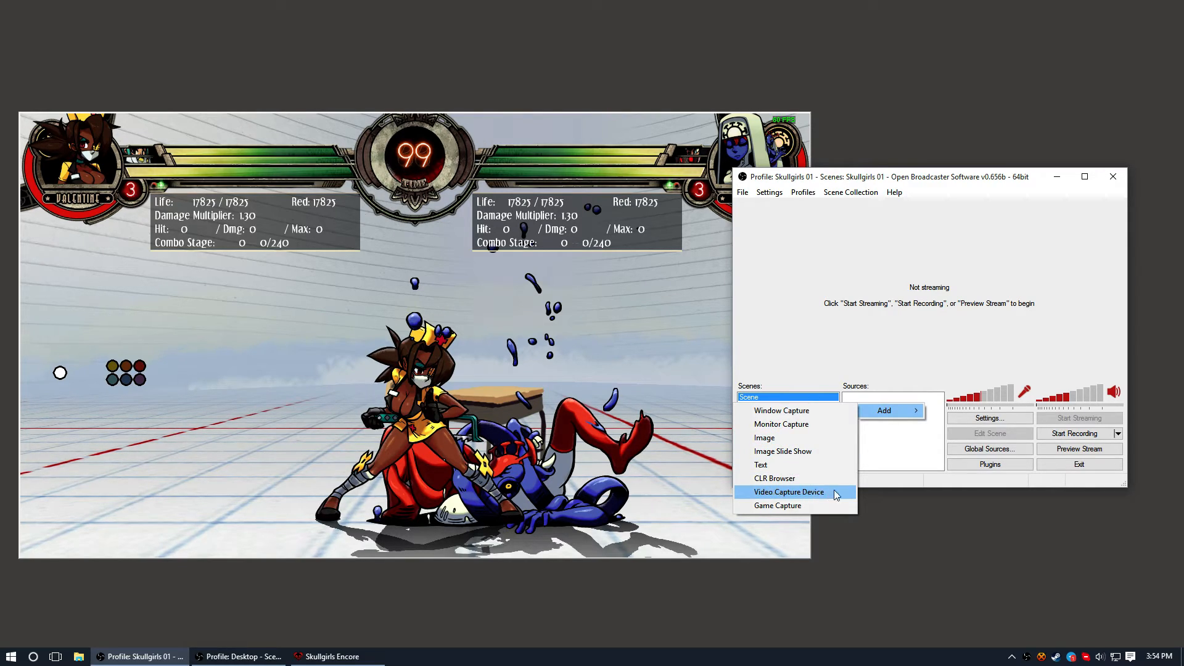
pyautogui.click(806, 506)
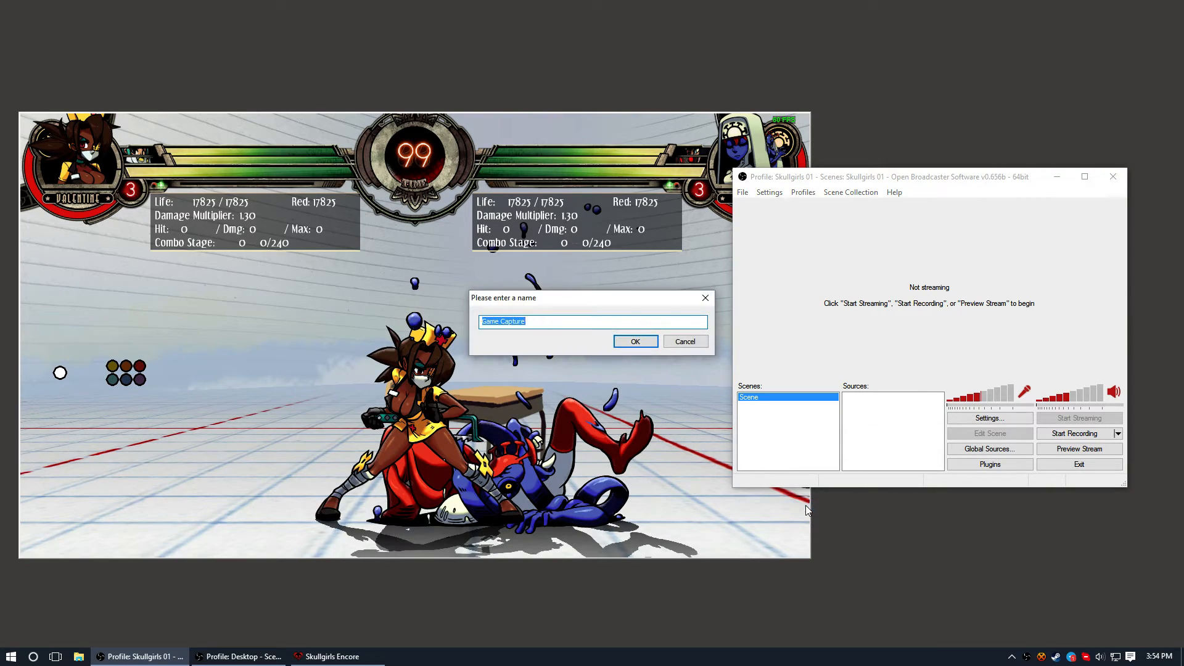
pyautogui.moveTo(581, 299); pyautogui.dragTo(659, 301)
pyautogui.click(717, 345)
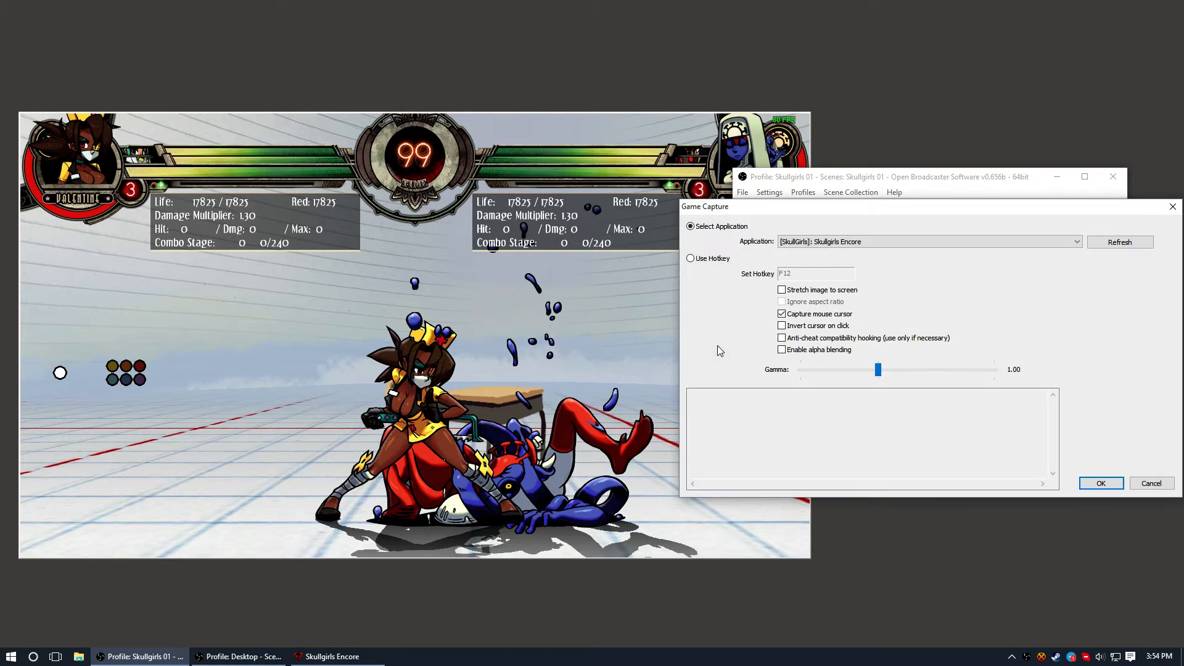
# Step: Review the applications available for the game capture, keep Skullgirls Encore selected and reposition the dialog
pyautogui.moveTo(798, 212); pyautogui.dragTo(594, 249)
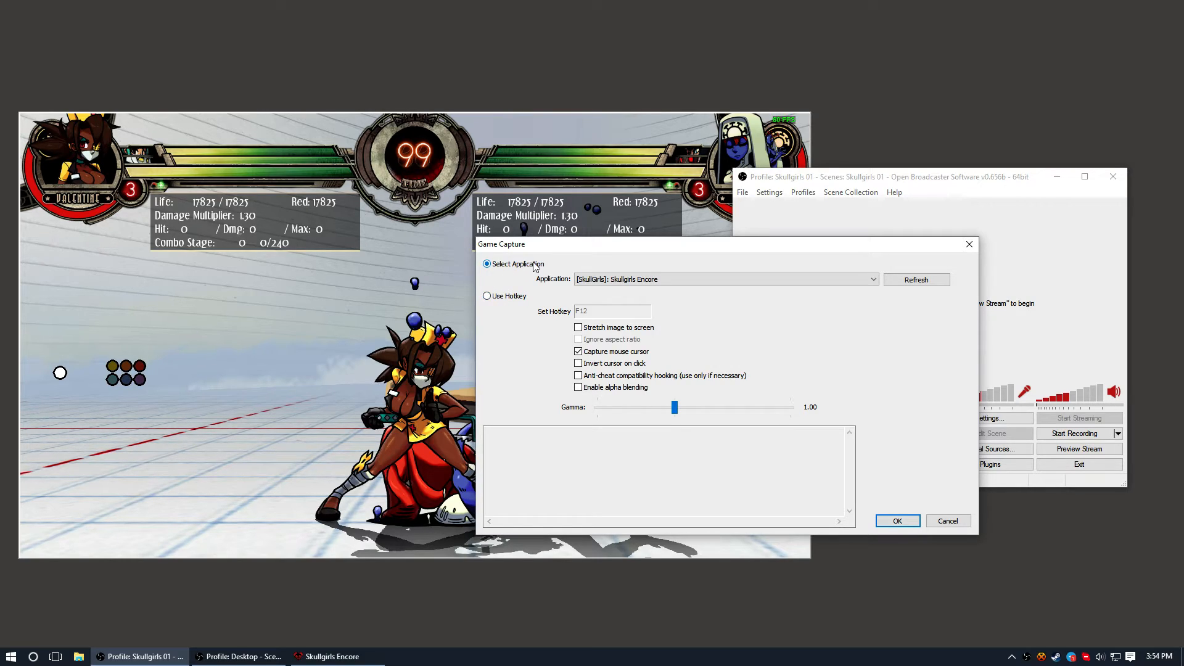
pyautogui.click(590, 280)
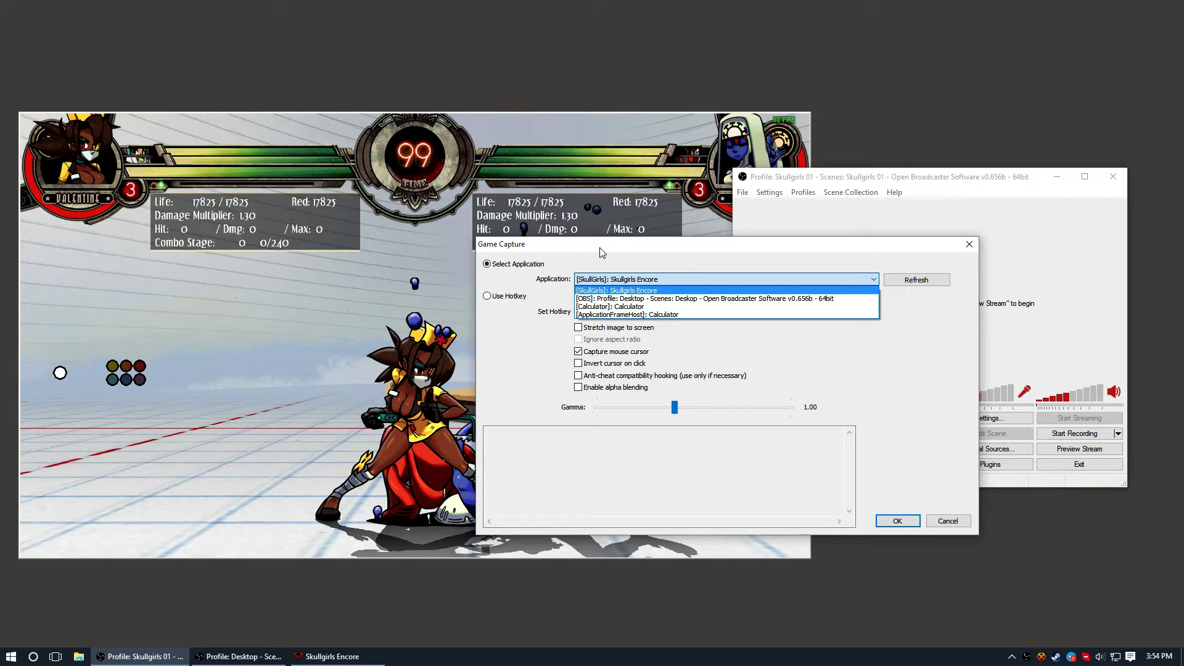
pyautogui.click(601, 253)
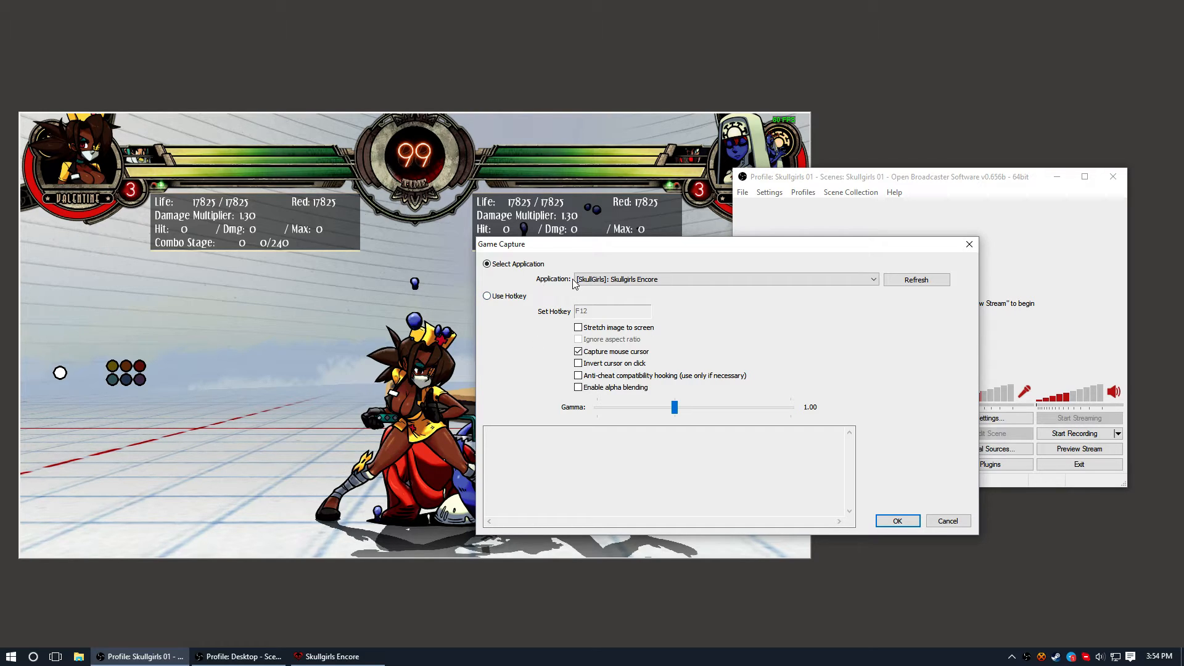
pyautogui.moveTo(582, 242); pyautogui.dragTo(654, 248)
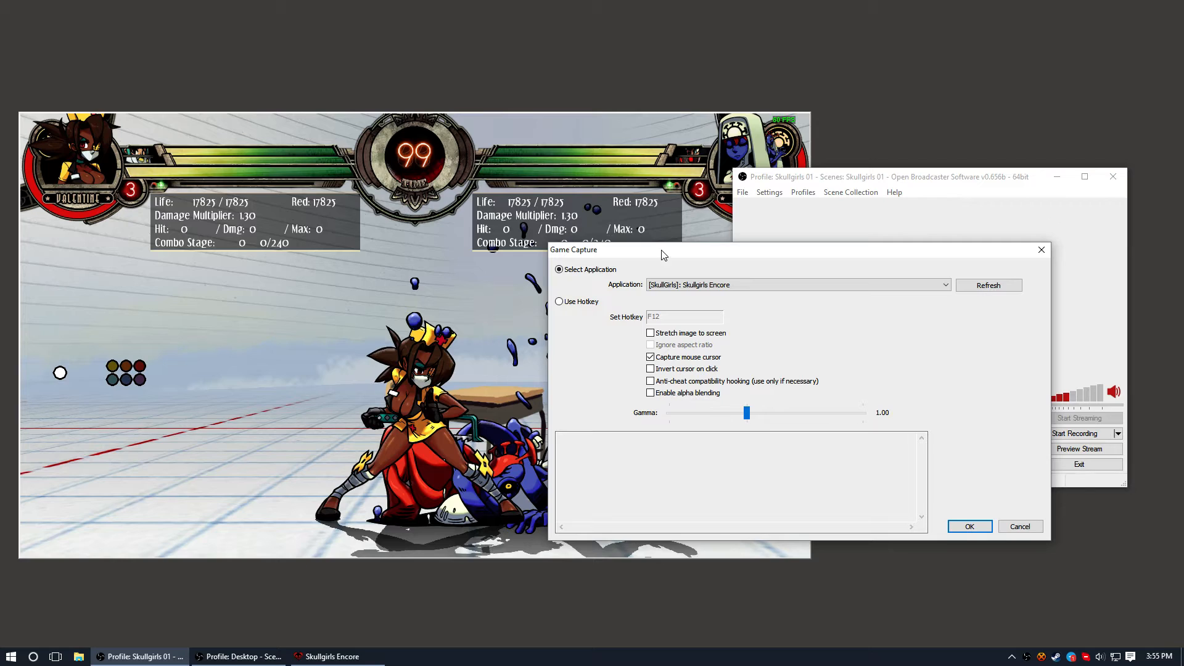
pyautogui.moveTo(661, 253); pyautogui.dragTo(692, 220)
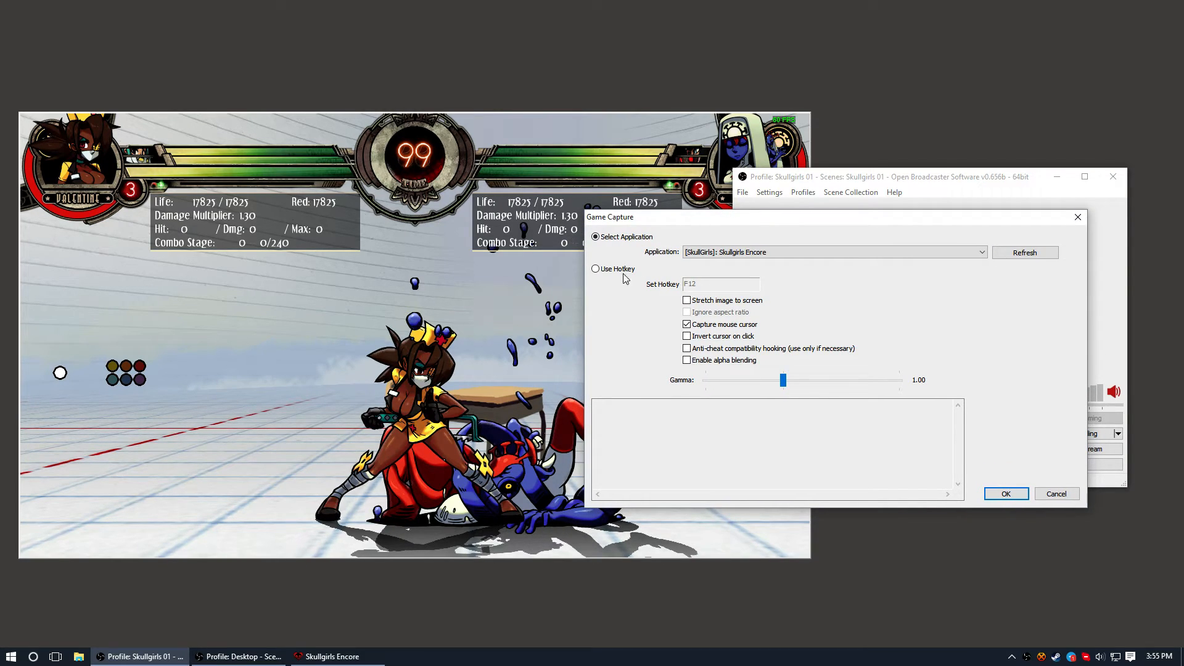
# Step: Enable stretching the image to the screen, disable mouse cursor capture and accept the game capture settings
pyautogui.click(687, 301)
pyautogui.click(687, 300)
pyautogui.click(687, 325)
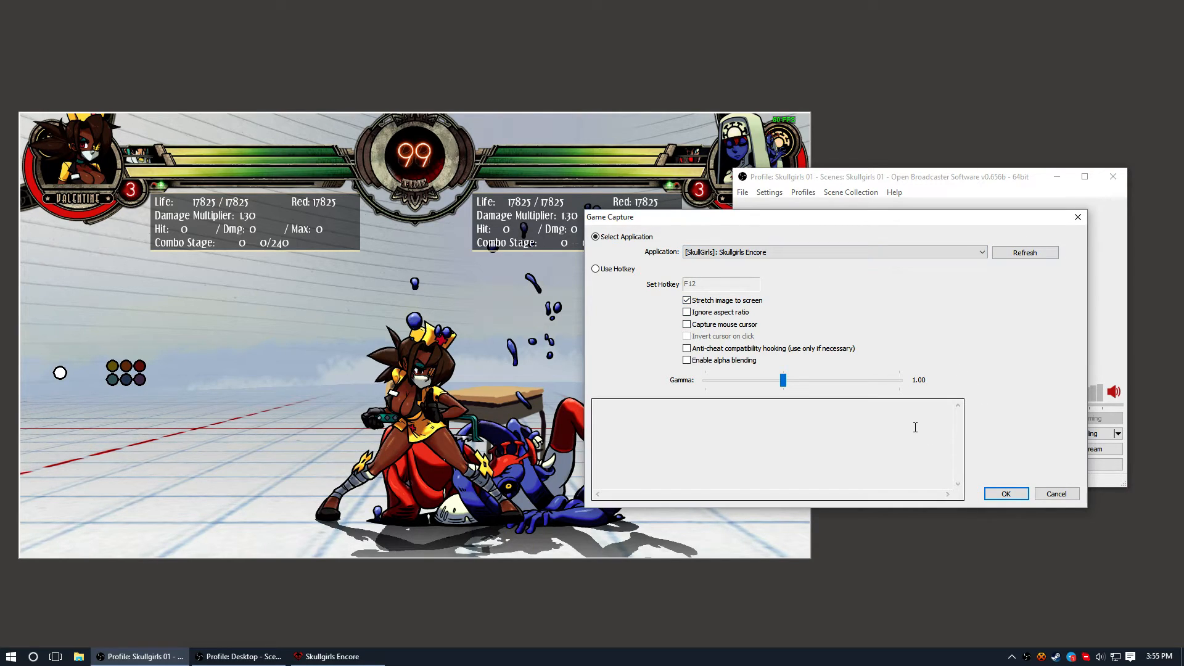
pyautogui.click(998, 497)
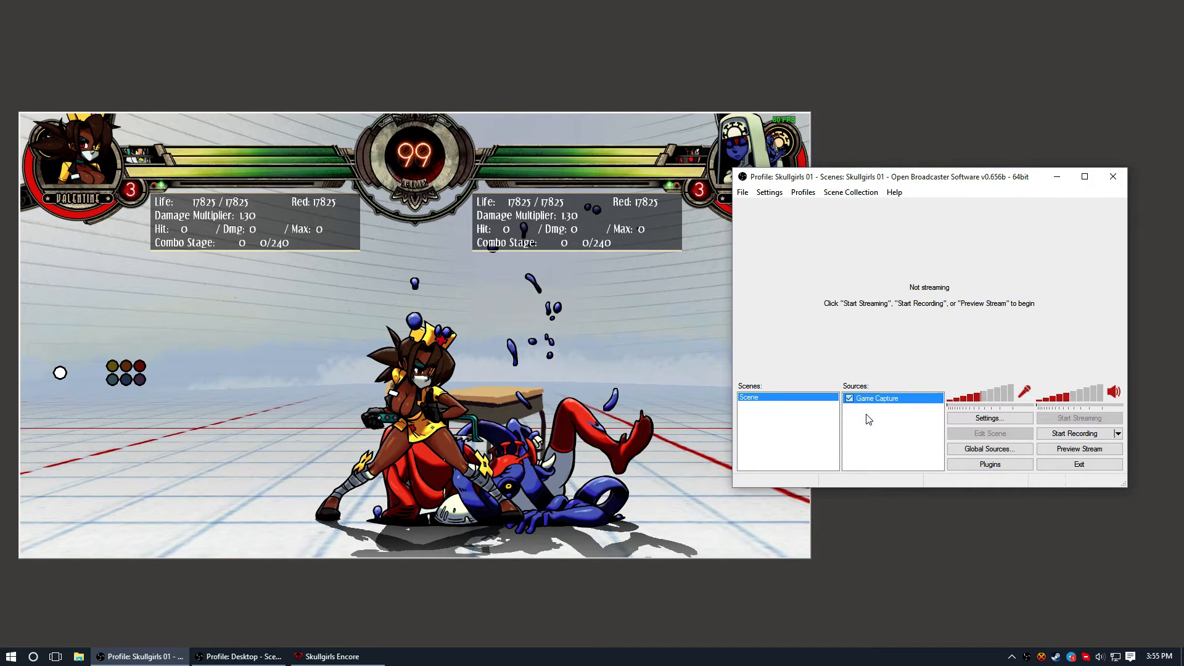
# Step: Start the stream preview and switch between the game and the program window to check the captured picture and audio
pyautogui.click(1057, 450)
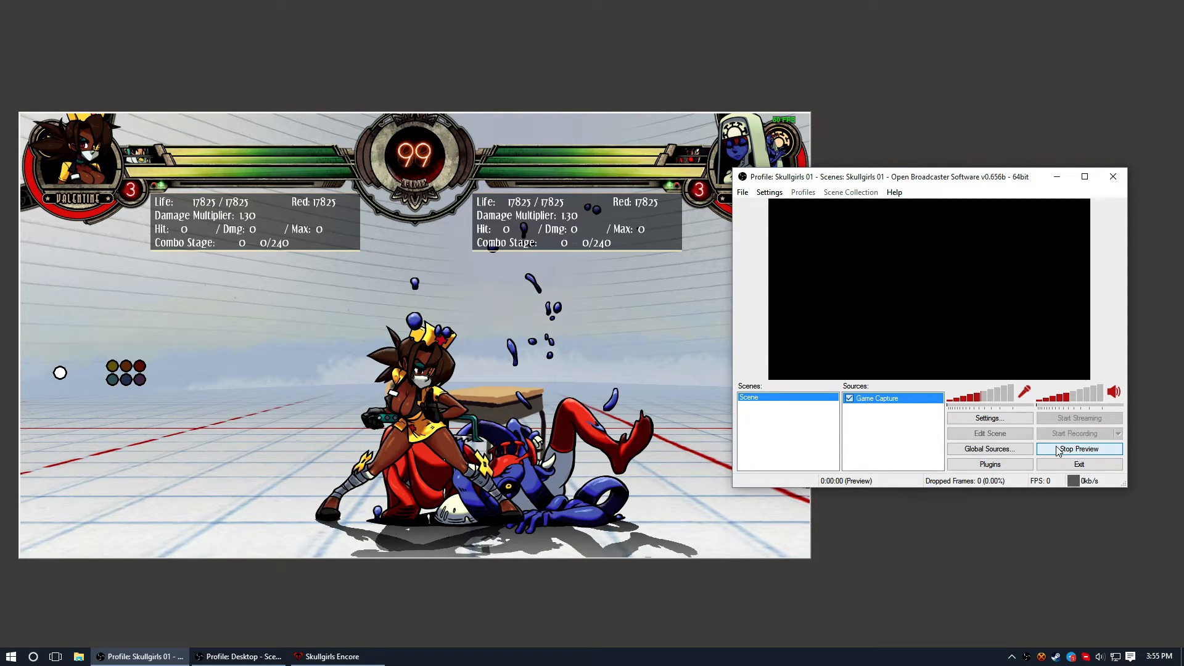
pyautogui.moveTo(945, 183); pyautogui.dragTo(959, 187)
pyautogui.click(567, 176)
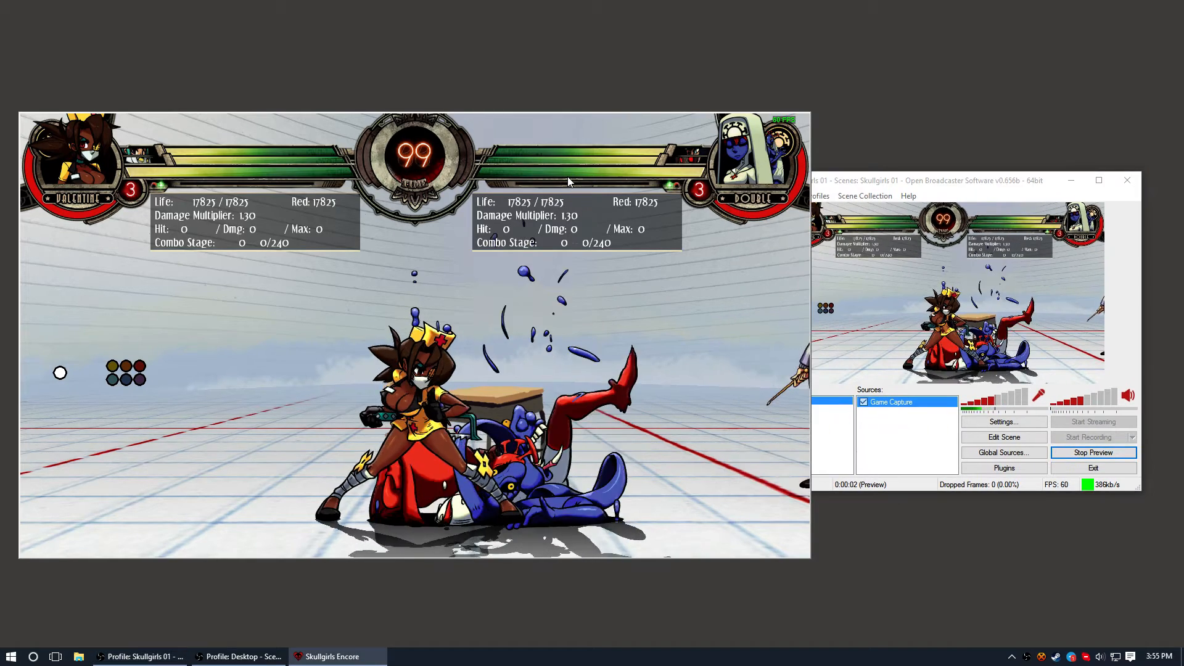
pyautogui.click(896, 194)
pyautogui.click(605, 205)
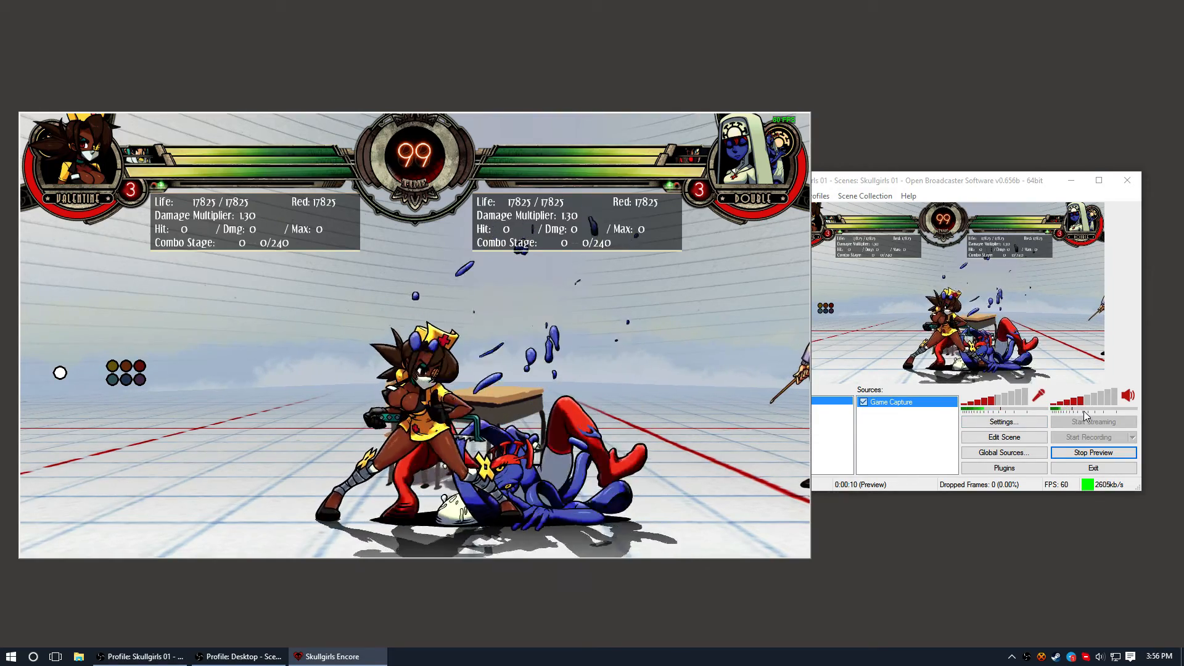
pyautogui.click(947, 184)
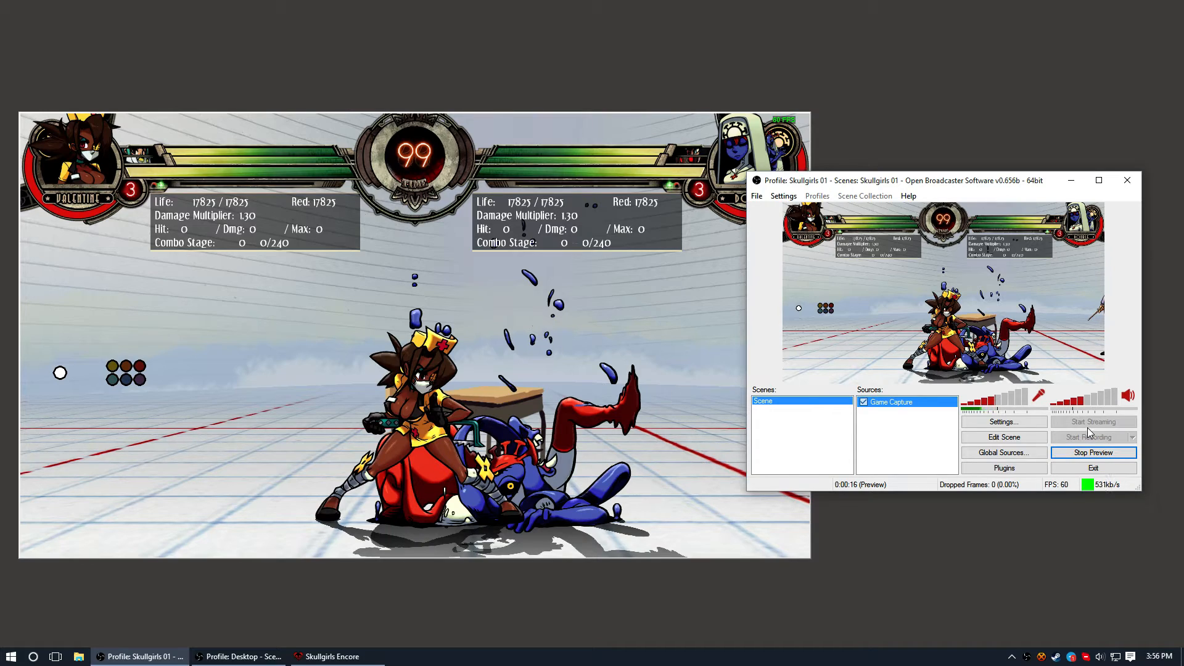
# Step: Shift the program window slightly, view the source types that can be added and return to the game
pyautogui.moveTo(908, 185)
pyautogui.mouseDown()
pyautogui.moveTo(874, 180)
pyautogui.moveTo(887, 178)
pyautogui.mouseUp()
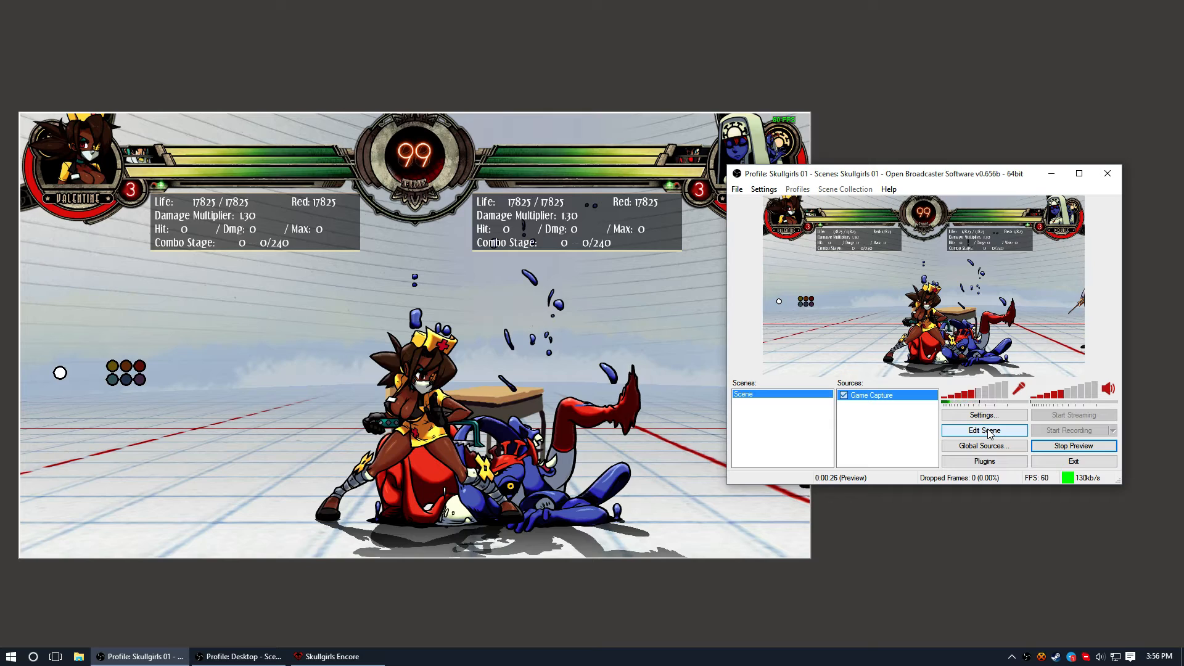
pyautogui.rightClick(890, 423)
pyautogui.moveTo(901, 429)
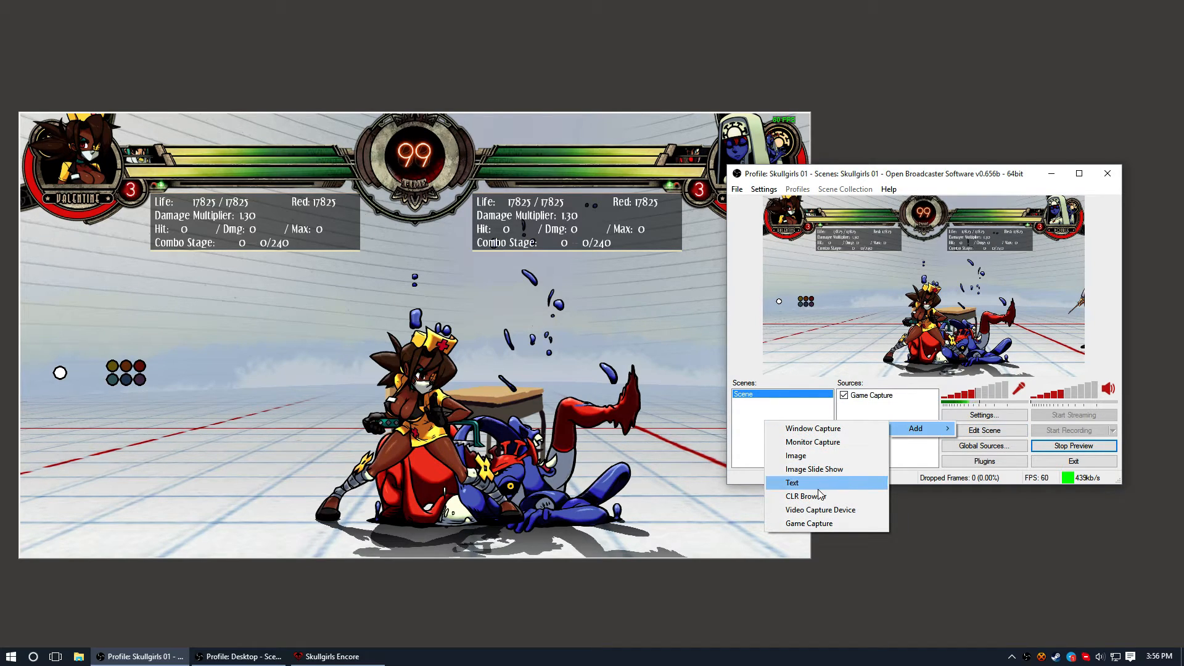
pyautogui.click(858, 418)
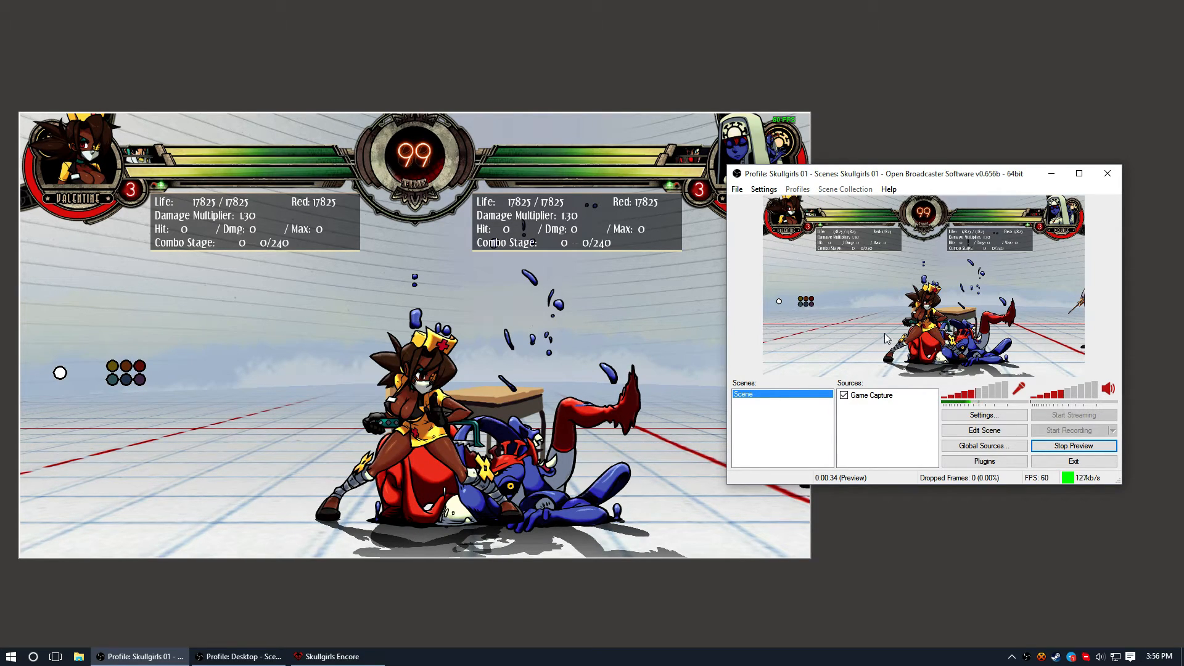
pyautogui.click(575, 184)
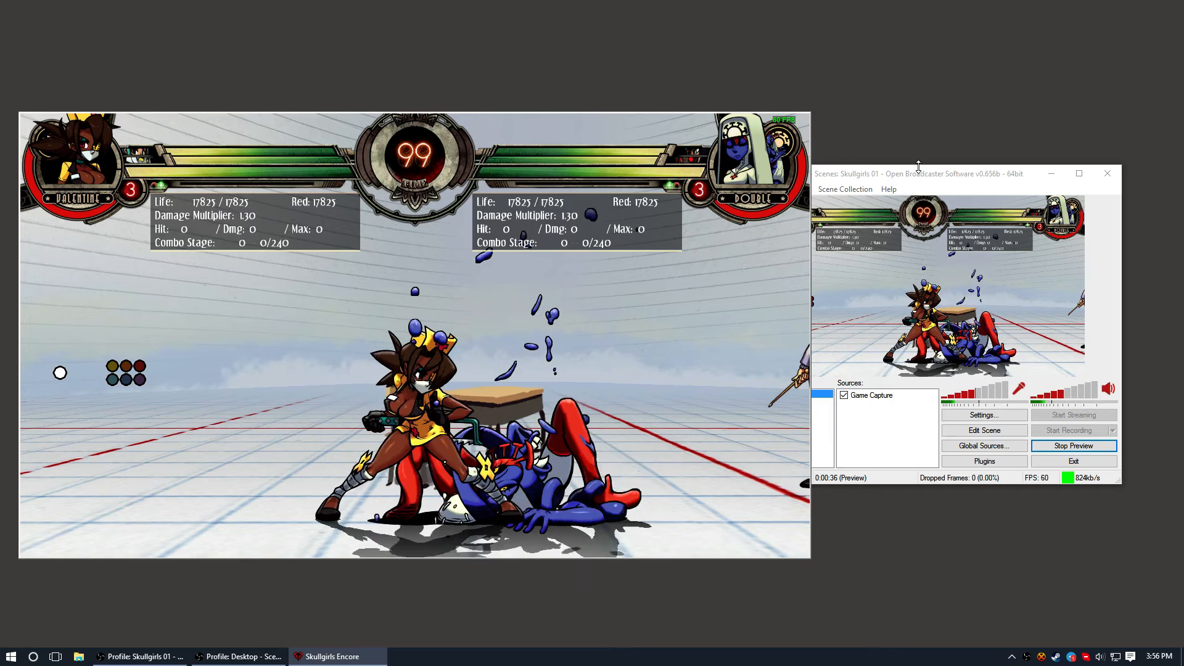
# Step: Turn on scene editing, select the game capture in the preview, shrink it and reposition it within the frame
pyautogui.click(908, 302)
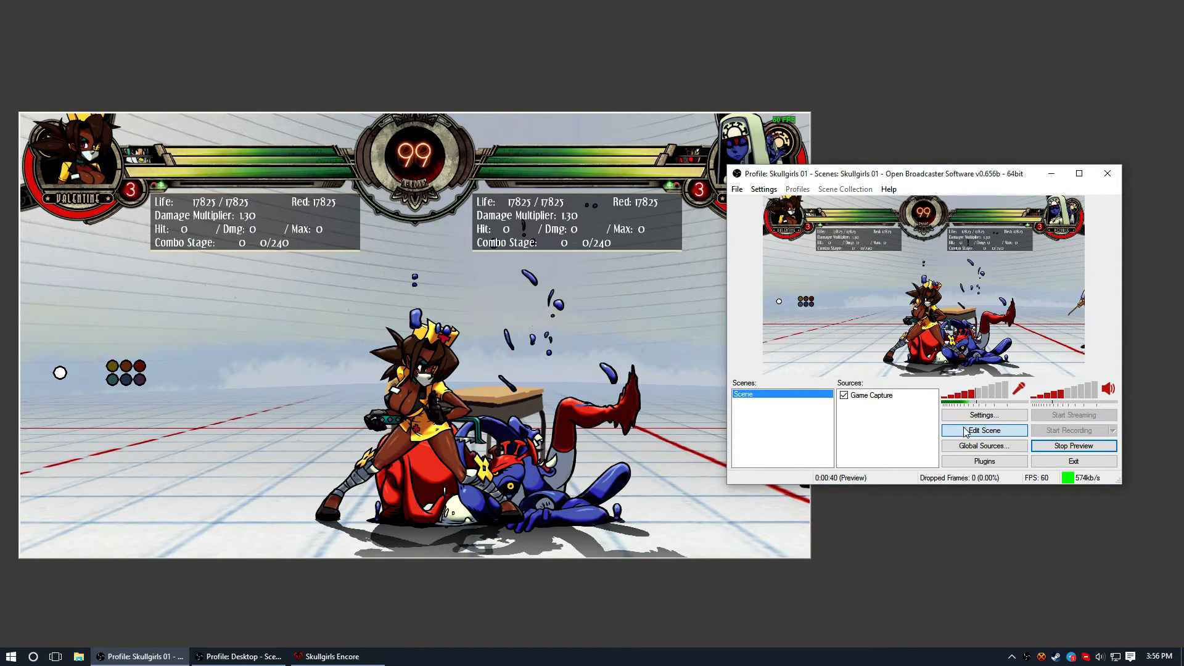
pyautogui.click(827, 331)
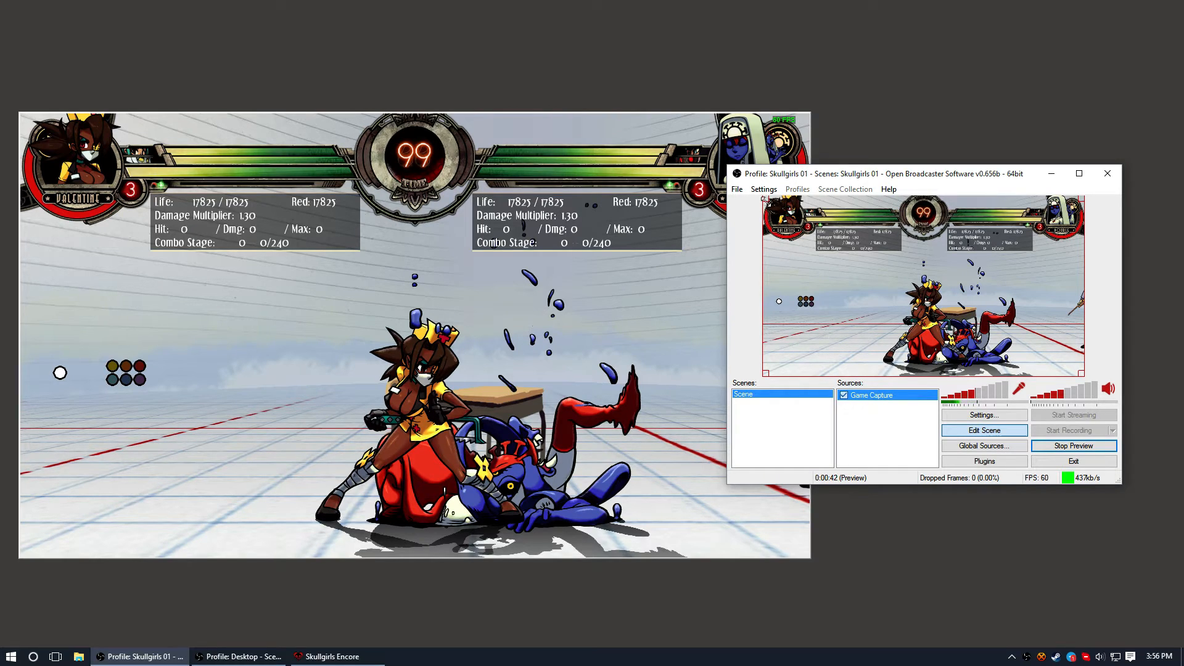
pyautogui.moveTo(1084, 197); pyautogui.dragTo(960, 331)
pyautogui.moveTo(873, 342)
pyautogui.mouseDown()
pyautogui.moveTo(970, 286)
pyautogui.moveTo(883, 367)
pyautogui.moveTo(876, 279)
pyautogui.moveTo(885, 338)
pyautogui.mouseUp()
# Step: Reset the game capture's size and center it in the preview frame
pyautogui.rightClick(900, 281)
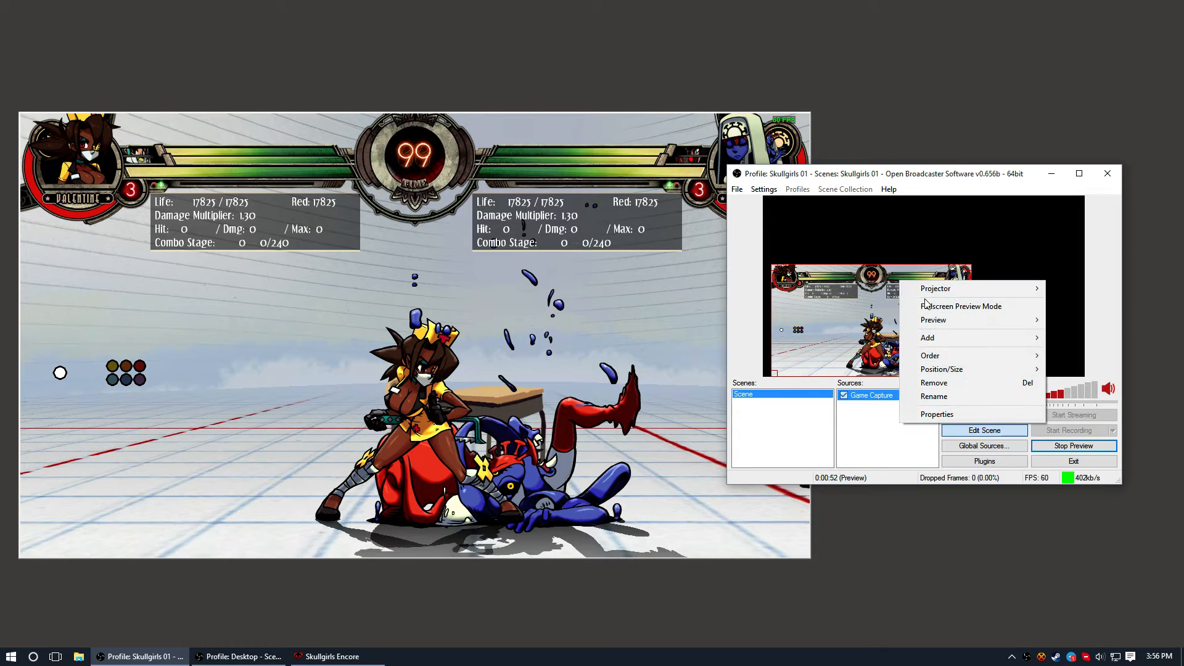
pyautogui.moveTo(935, 369)
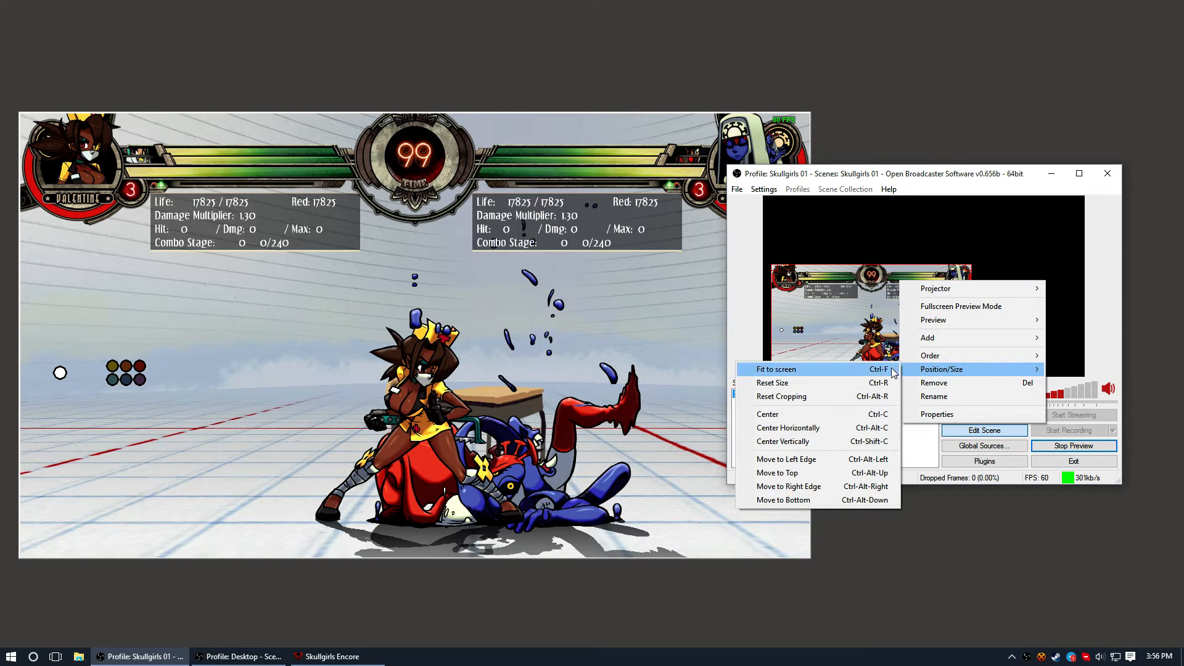
pyautogui.click(867, 383)
pyautogui.rightClick(875, 291)
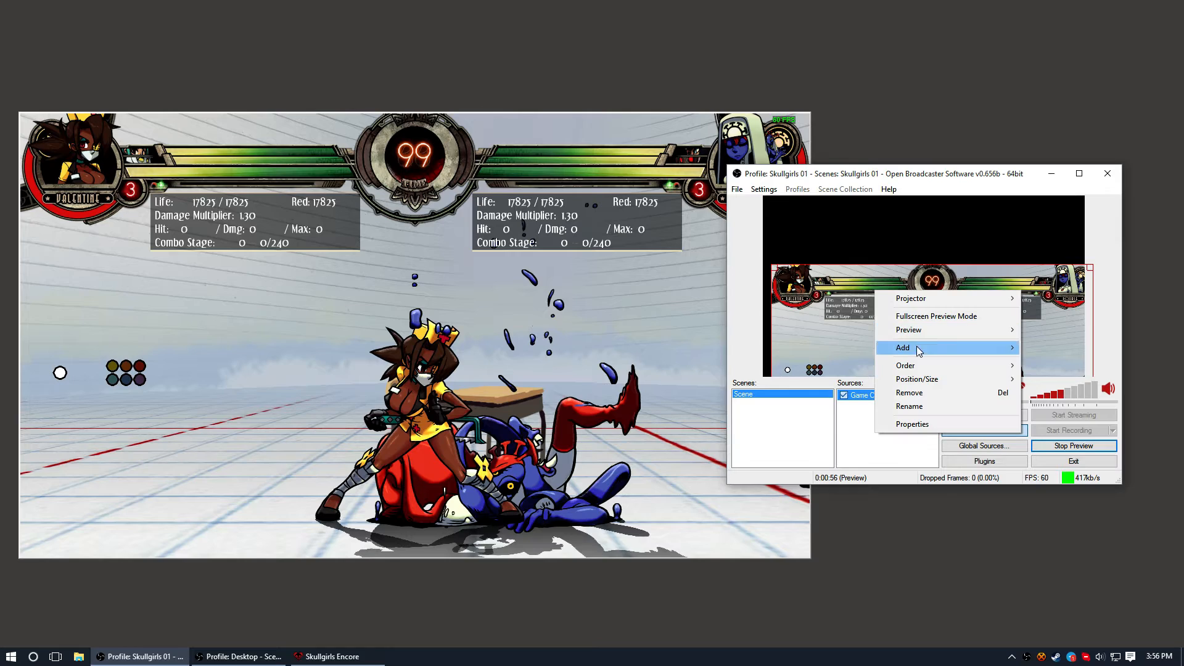
pyautogui.moveTo(921, 382)
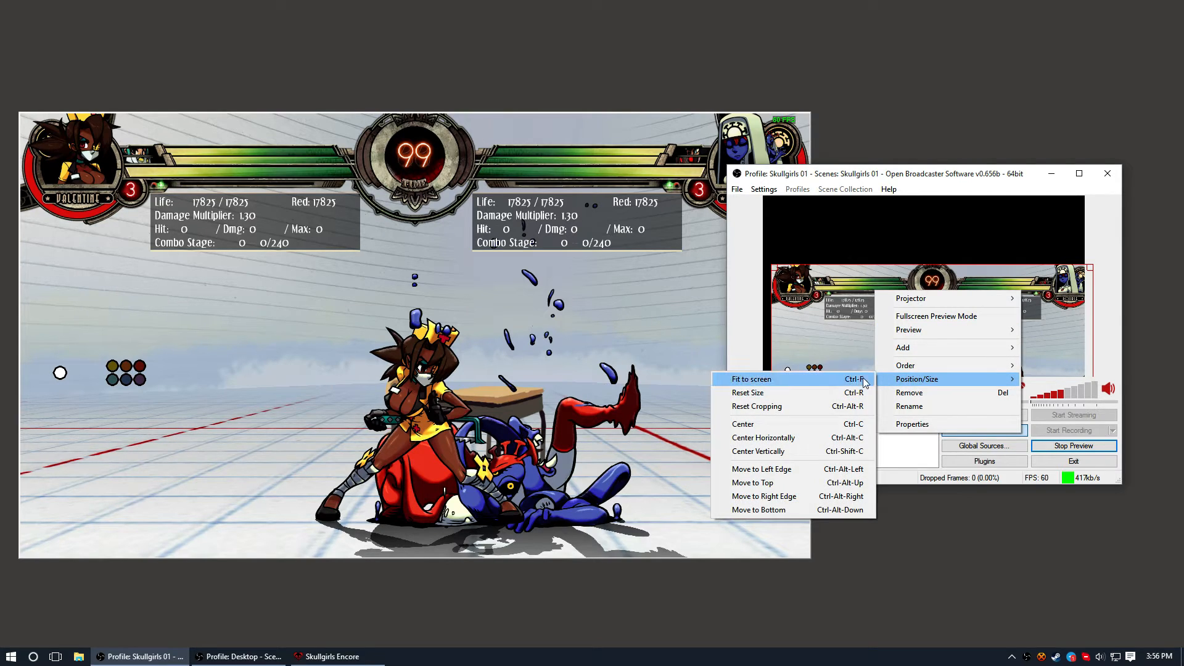
pyautogui.click(819, 425)
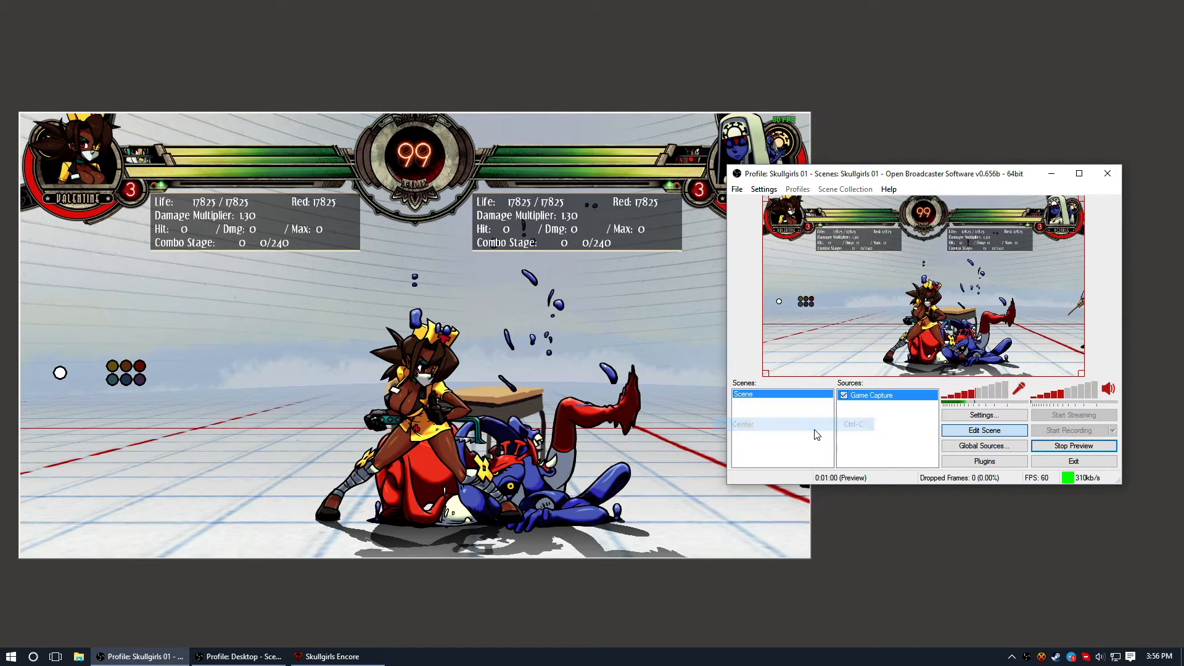
# Step: Deselect the game capture and add a text source named Text reading "gasfdfadsgasdfads"
pyautogui.rightClick(839, 247)
pyautogui.moveTo(880, 338)
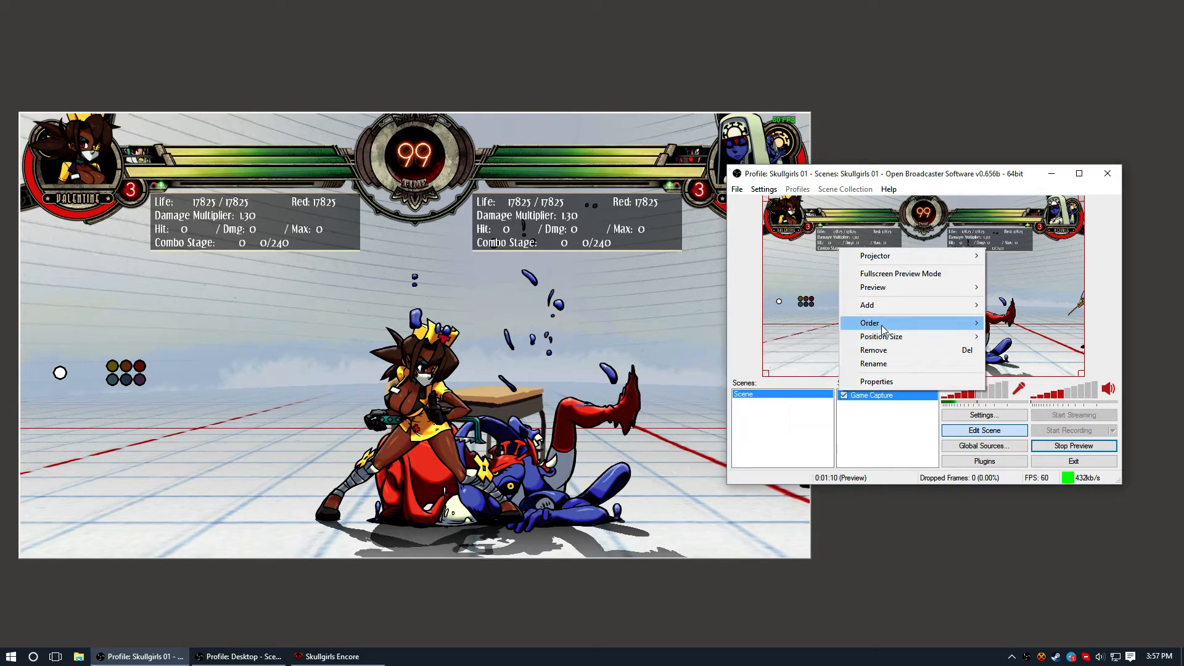
pyautogui.click(873, 427)
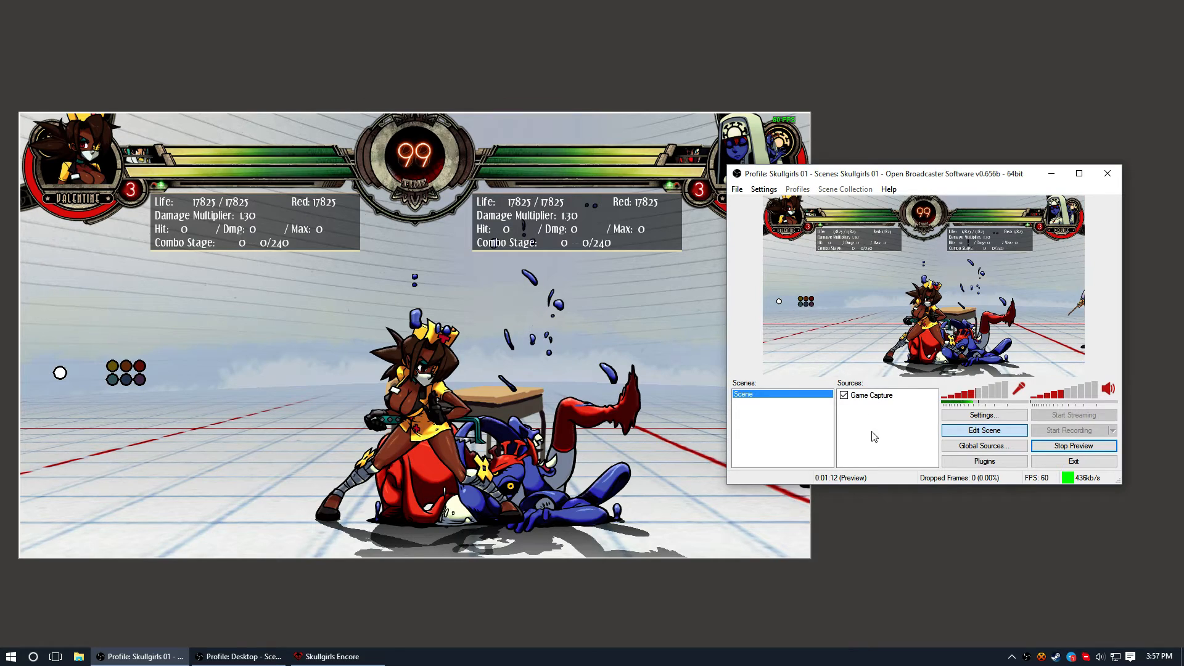
pyautogui.rightClick(874, 437)
pyautogui.moveTo(881, 426)
pyautogui.click(768, 477)
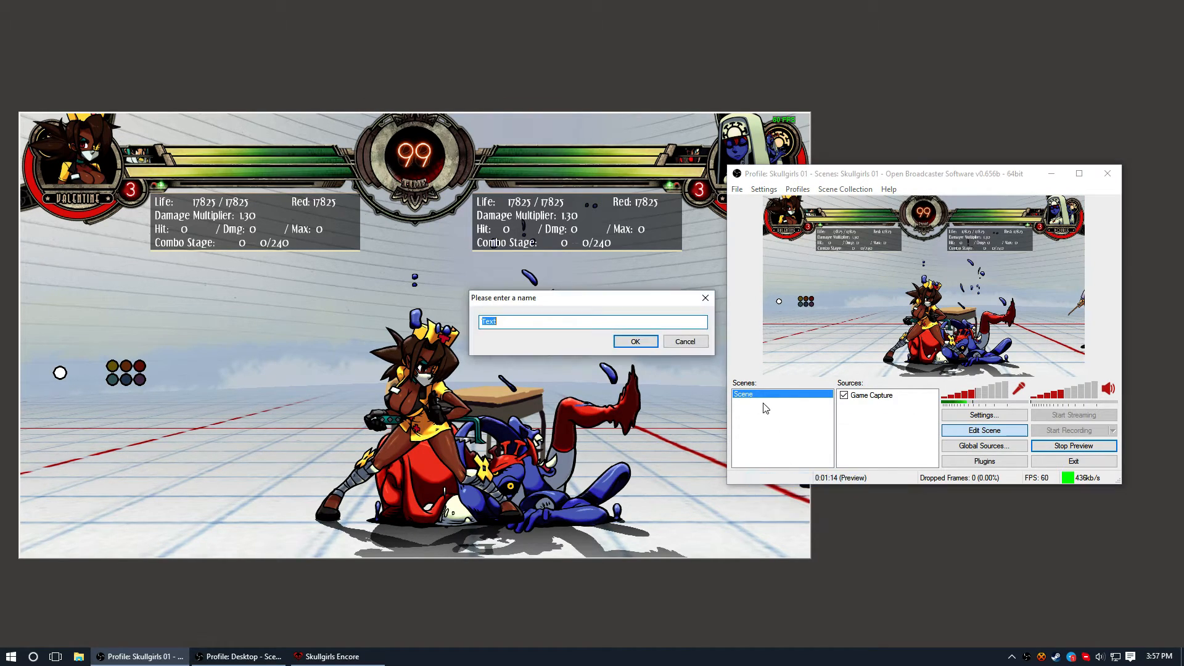
pyautogui.click(628, 343)
pyautogui.click(491, 423)
pyautogui.write('gasfdfadsgasdfads')
pyautogui.click(683, 482)
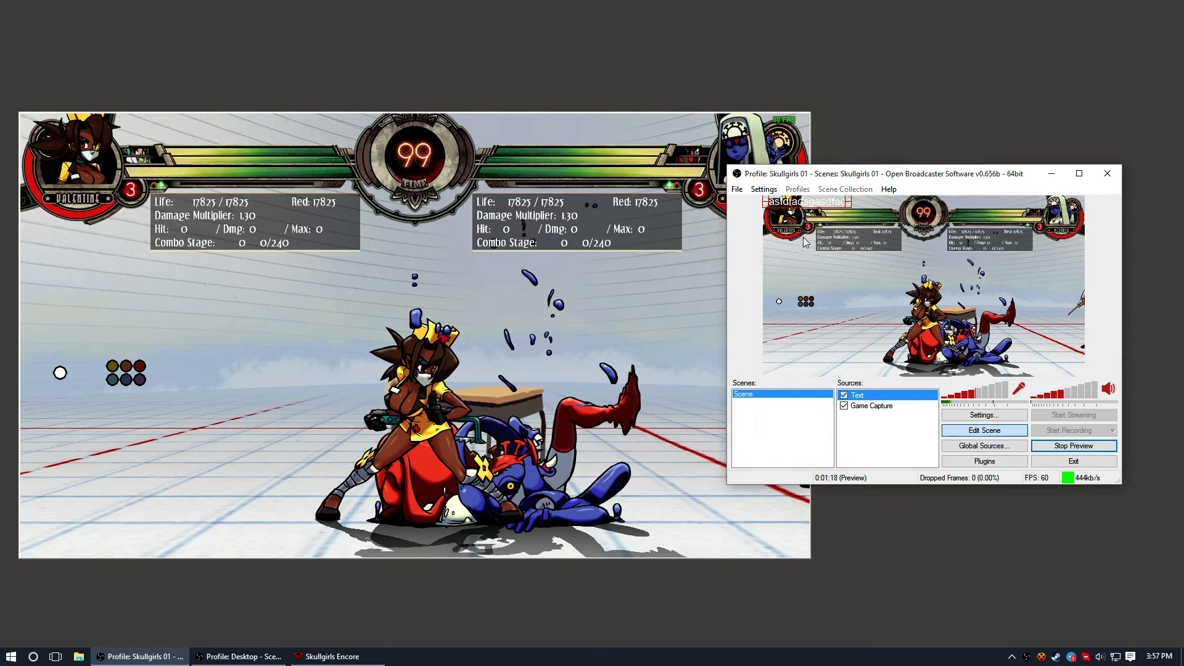
# Step: Move the text toward the middle of the preview and give it an outline with thickness 4
pyautogui.moveTo(804, 208); pyautogui.dragTo(849, 315)
pyautogui.rightClick(864, 395)
pyautogui.click(898, 480)
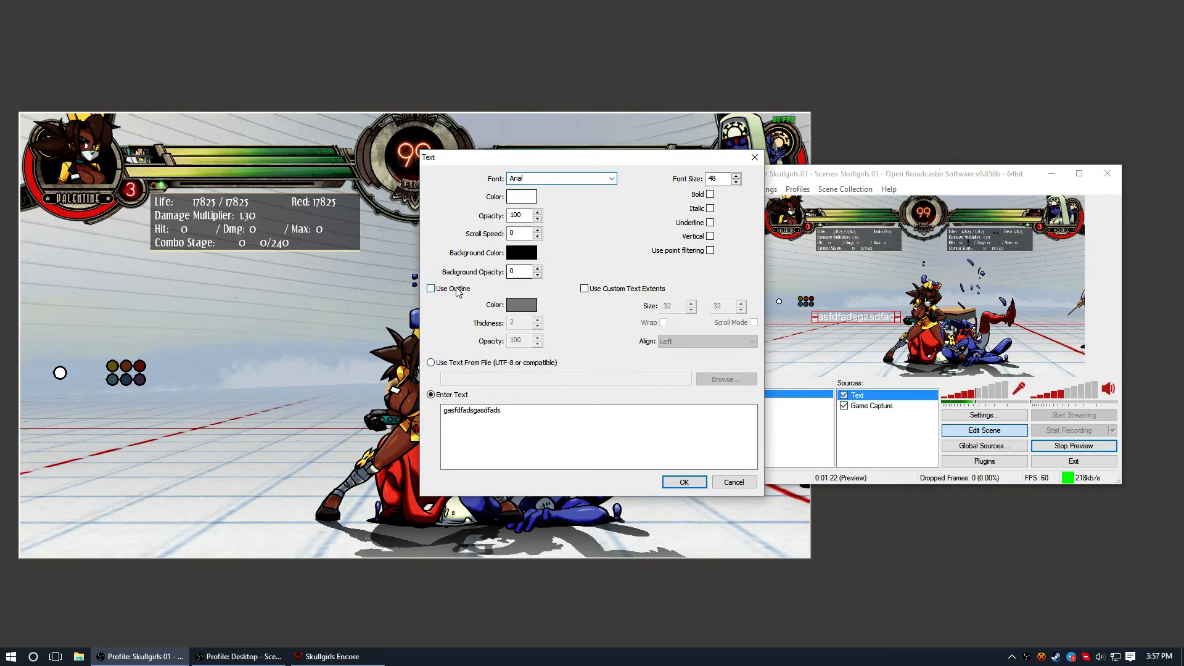
pyautogui.click(538, 320)
pyautogui.click(538, 319)
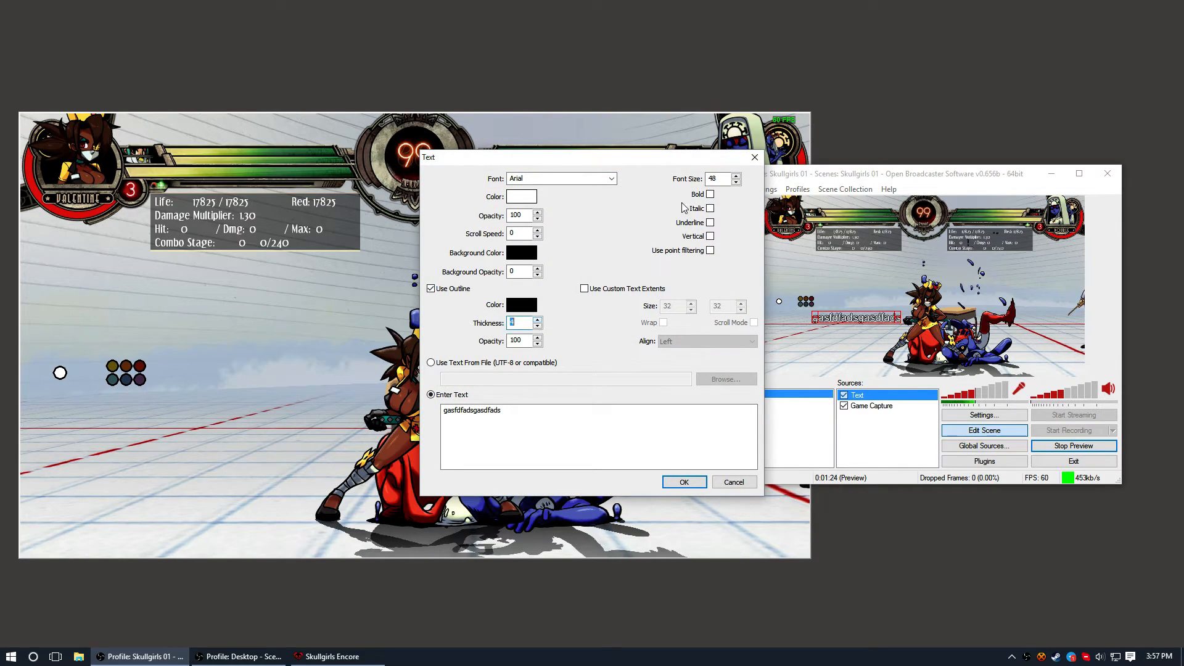
# Step: Make the text bold, set its font size to 71 and accept the text settings
pyautogui.click(735, 175)
pyautogui.click(735, 176)
pyautogui.write('57')
pyautogui.click(710, 194)
pyautogui.click(736, 176)
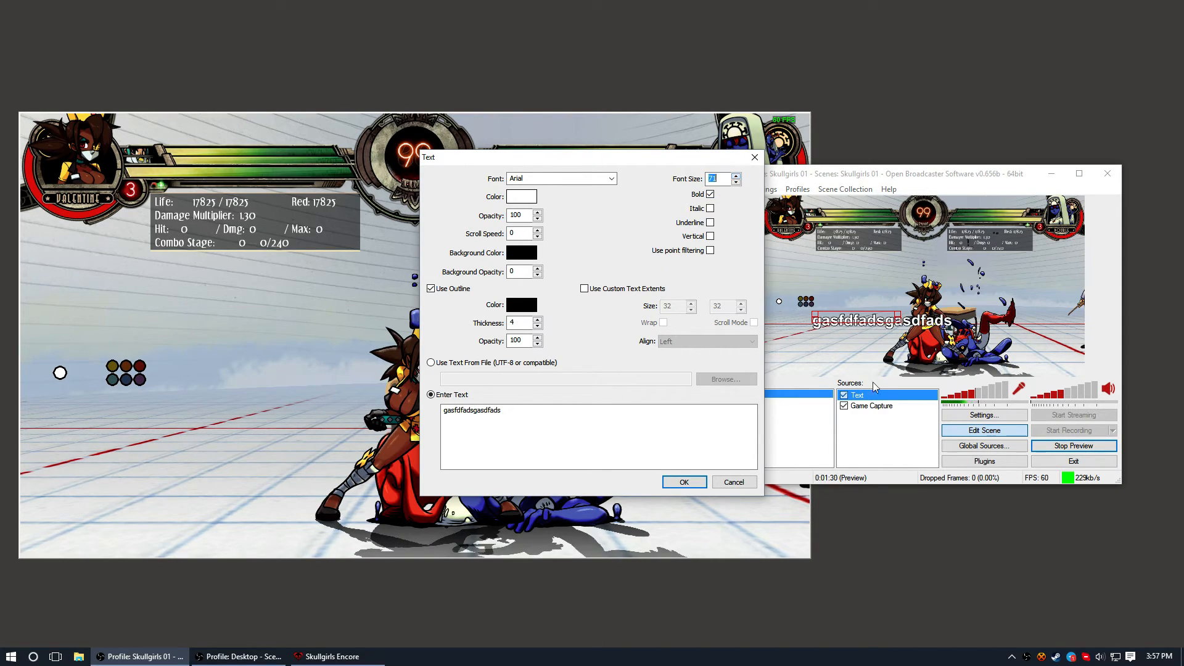
pyautogui.click(682, 482)
# Step: Reposition the text in the preview, reset its size and fit it to the screen
pyautogui.moveTo(834, 325); pyautogui.dragTo(933, 307)
pyautogui.rightClick(921, 301)
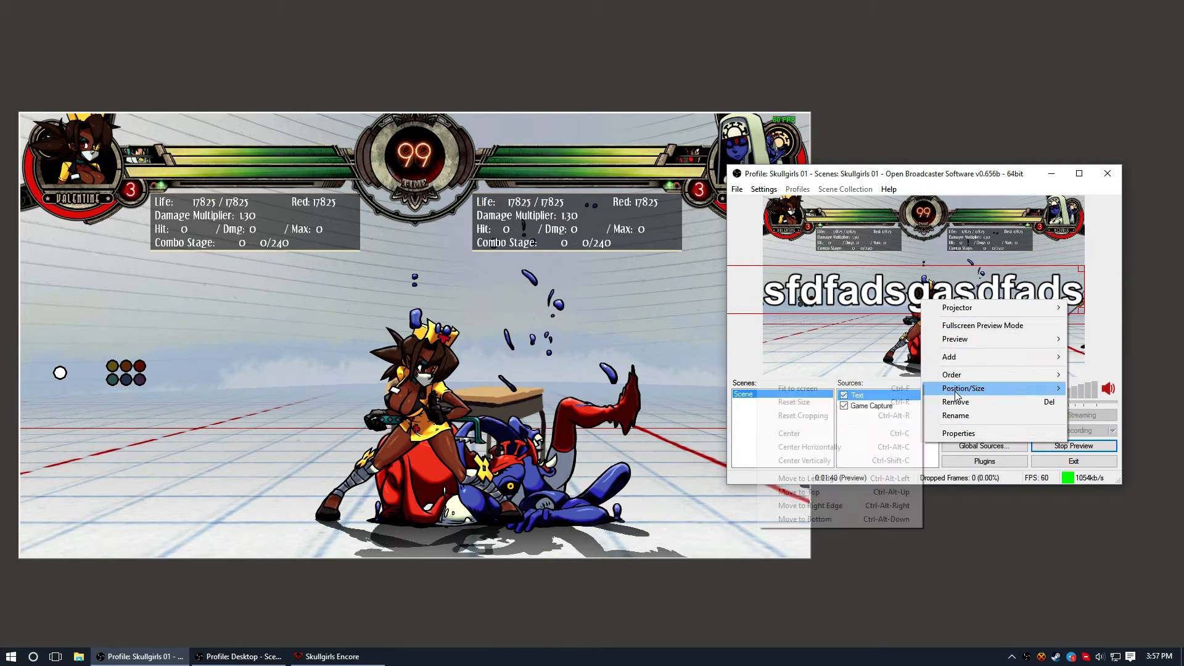
pyautogui.moveTo(962, 389)
pyautogui.click(867, 402)
pyautogui.moveTo(830, 280); pyautogui.dragTo(866, 277)
pyautogui.rightClick(862, 275)
pyautogui.moveTo(925, 363)
pyautogui.click(848, 363)
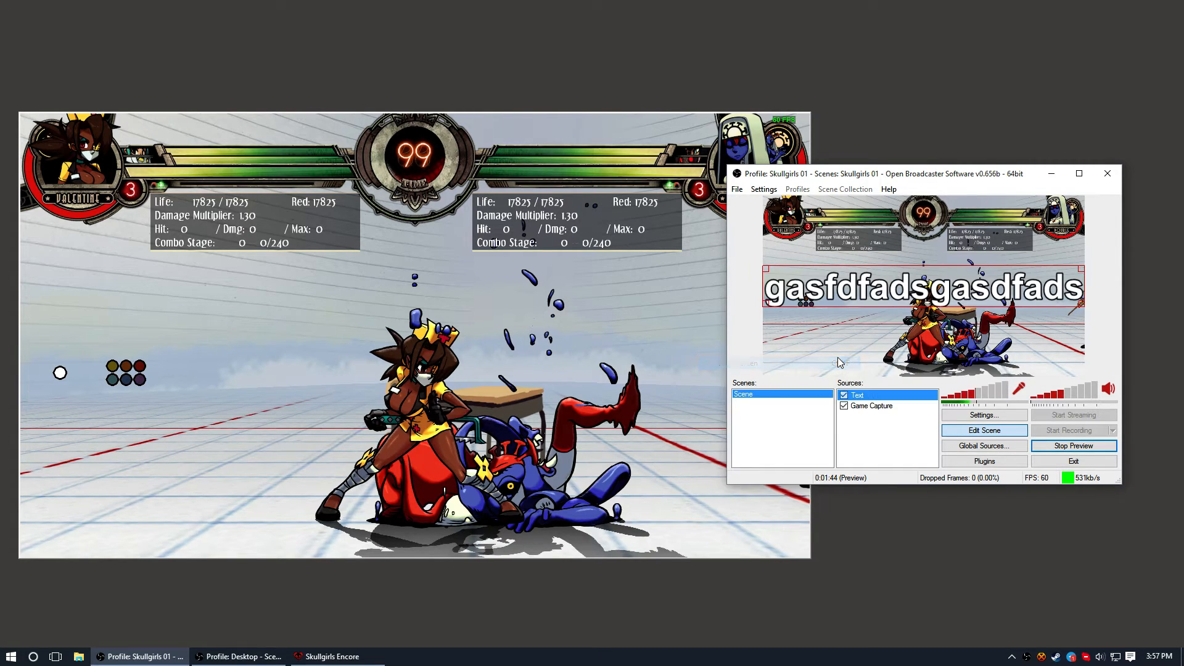
# Step: Move the text source below the game capture, then hide and show the game capture to demonstrate layering
pyautogui.rightClick(865, 399)
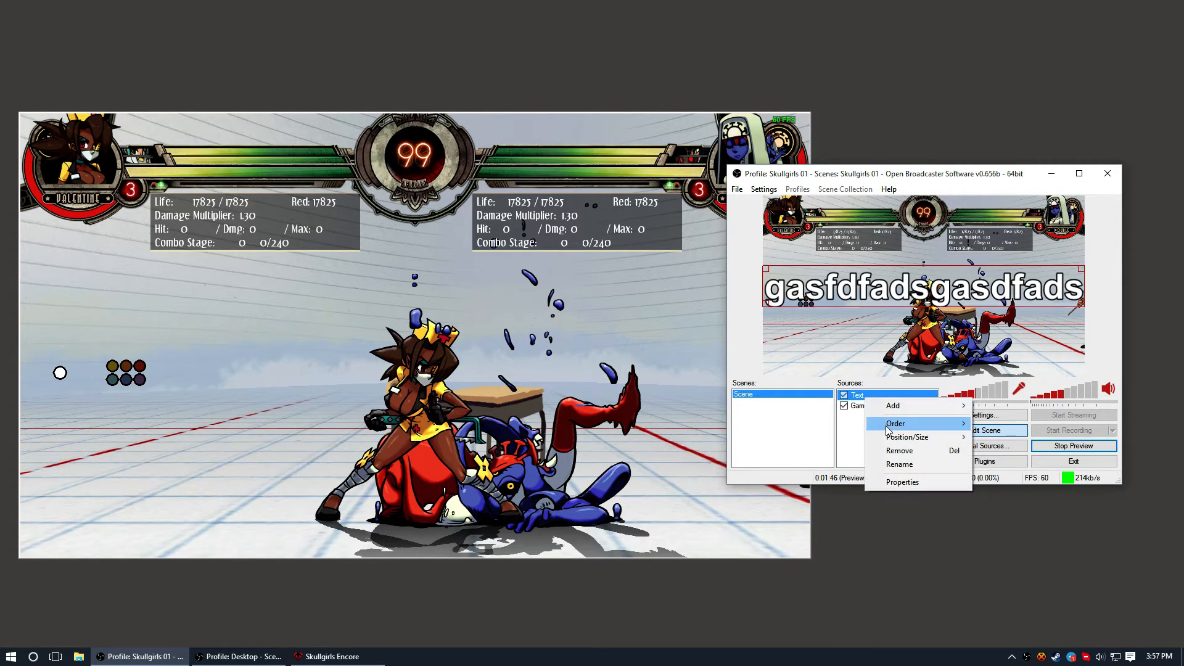
pyautogui.moveTo(888, 428)
pyautogui.click(830, 435)
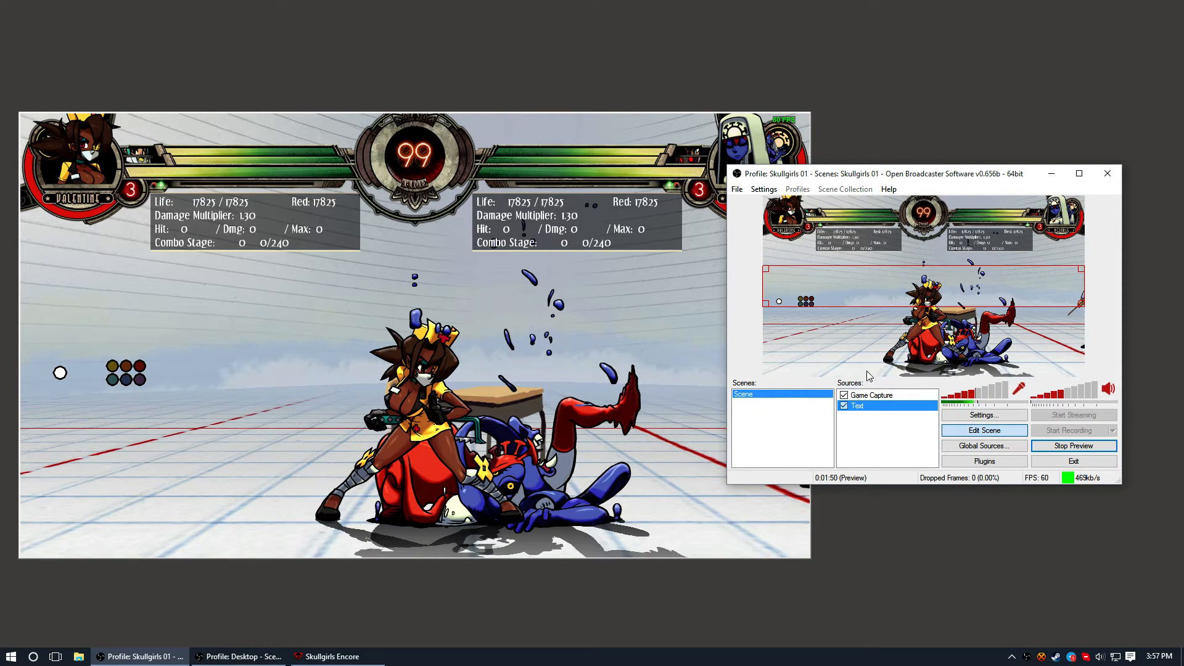
pyautogui.click(843, 395)
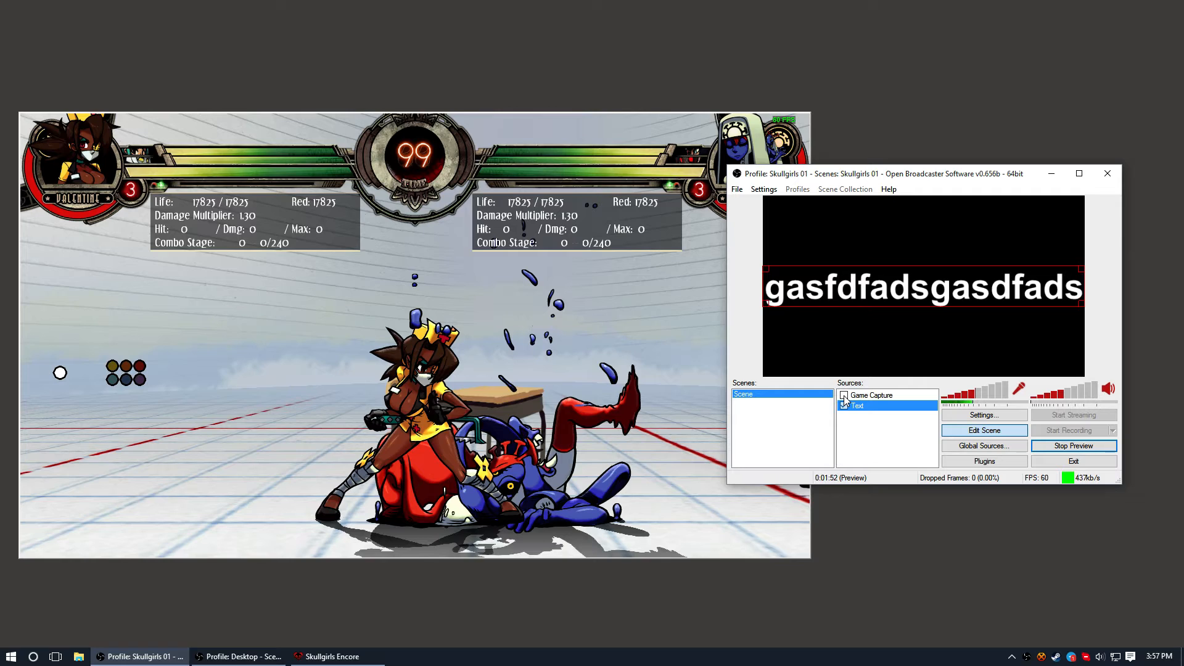
pyautogui.click(843, 395)
# Step: Move the text source back above the game capture and toggle its visibility off and on twice
pyautogui.rightClick(866, 406)
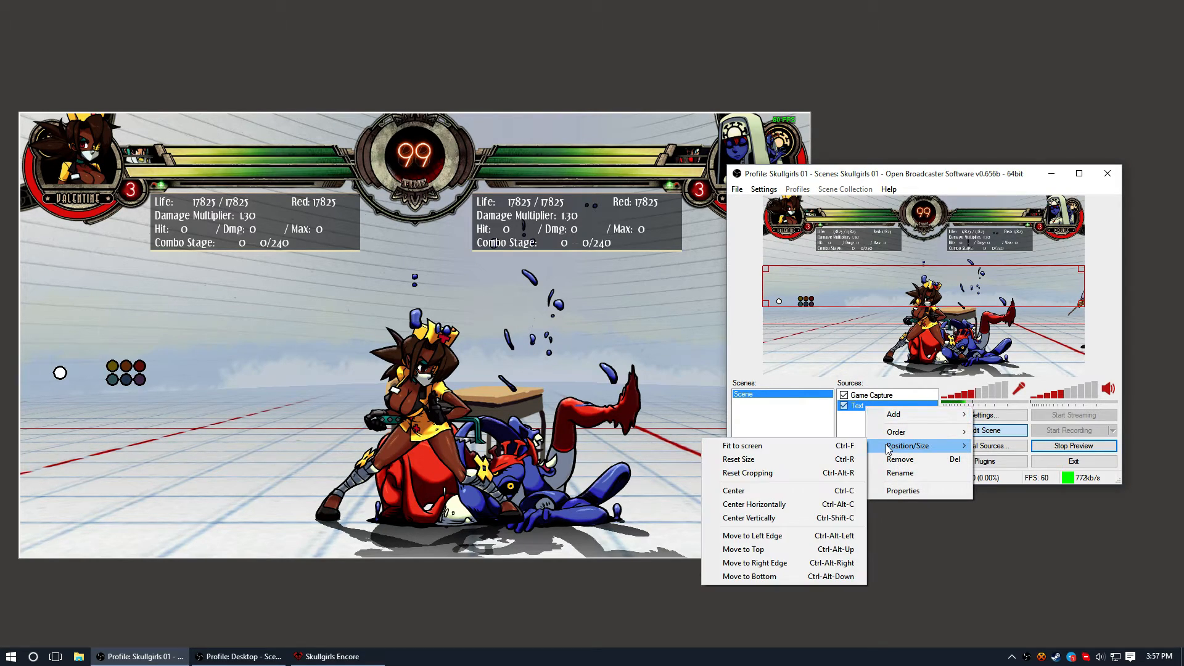
pyautogui.click(750, 433)
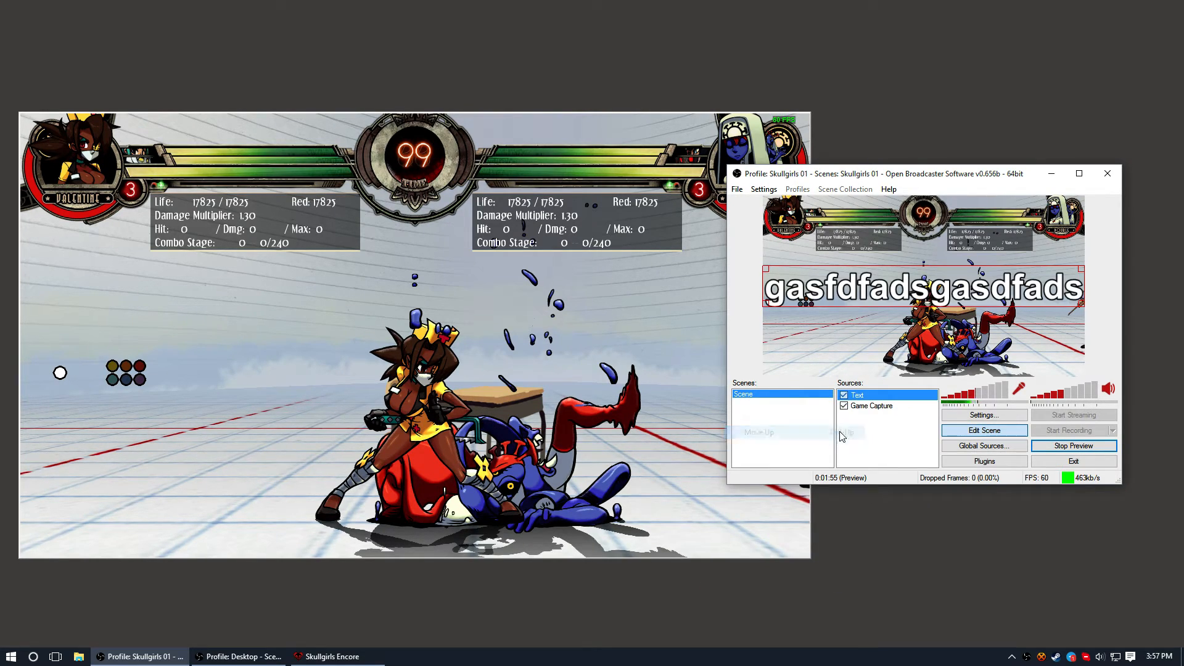
pyautogui.click(843, 395)
pyautogui.click(844, 395)
pyautogui.click(844, 396)
pyautogui.click(843, 395)
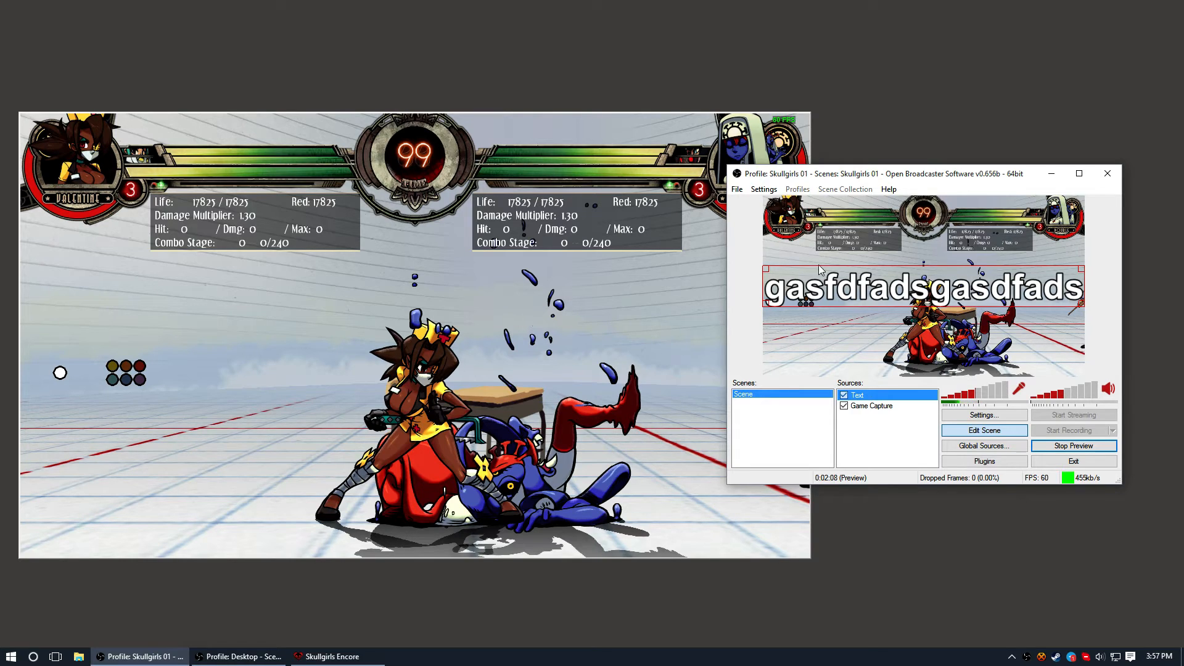
# Step: Switch scene editing off and on again, then remove the text source from the scene
pyautogui.click(990, 435)
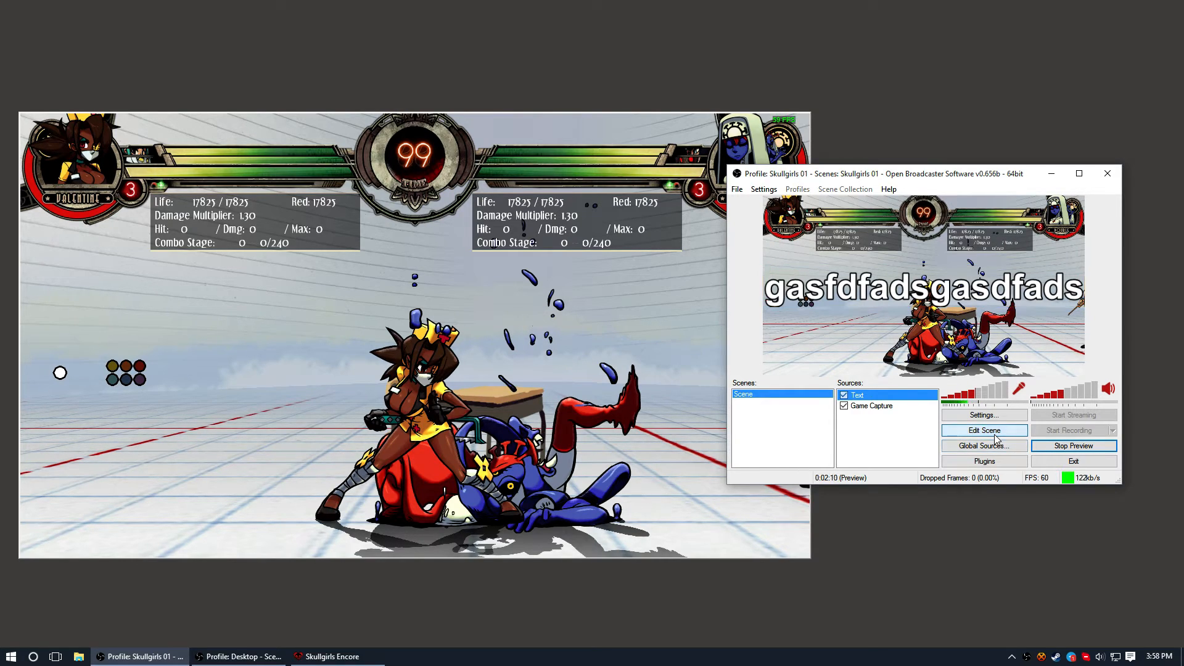
pyautogui.click(1008, 435)
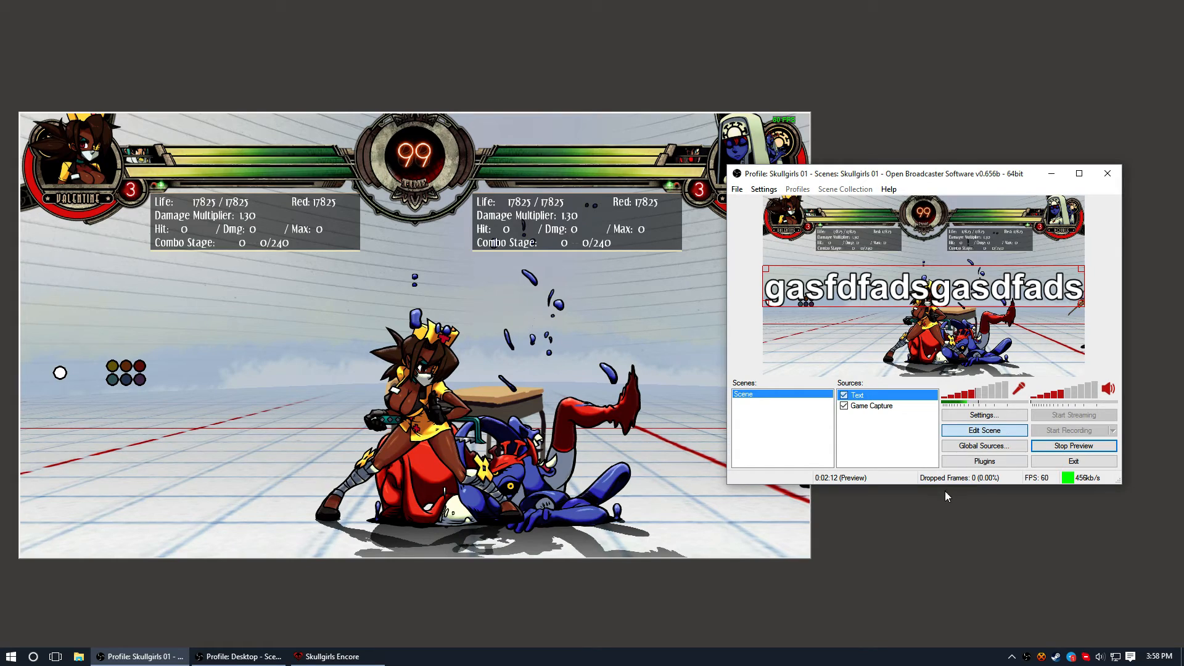
pyautogui.rightClick(860, 397)
pyautogui.click(895, 450)
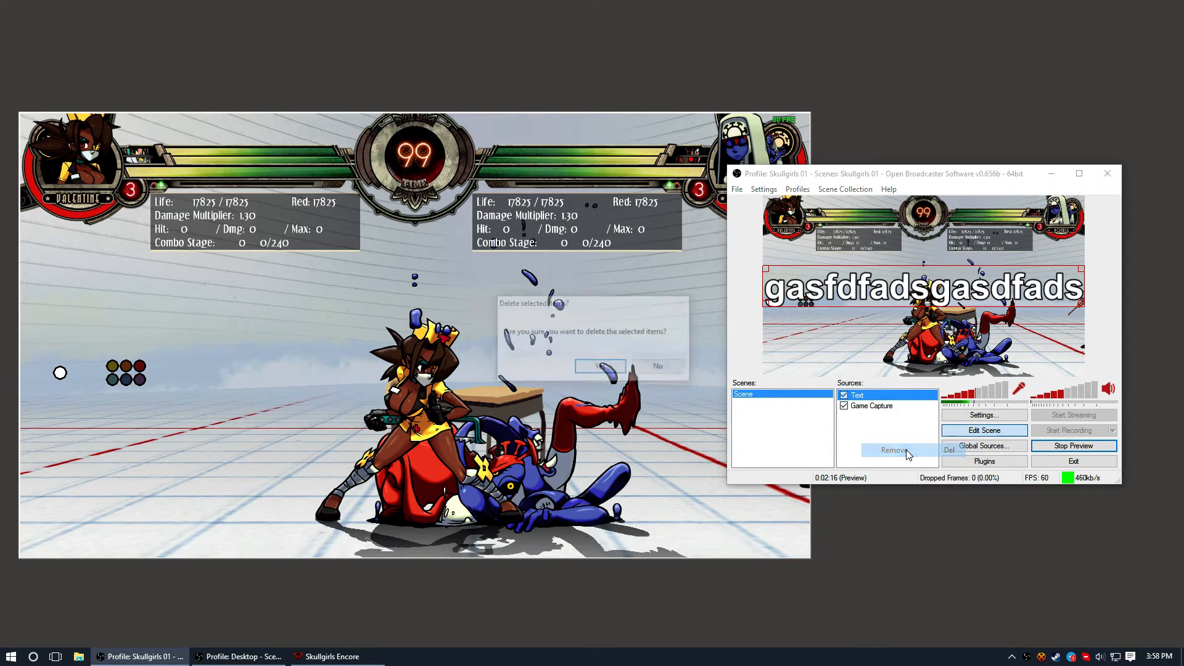
pyautogui.click(604, 368)
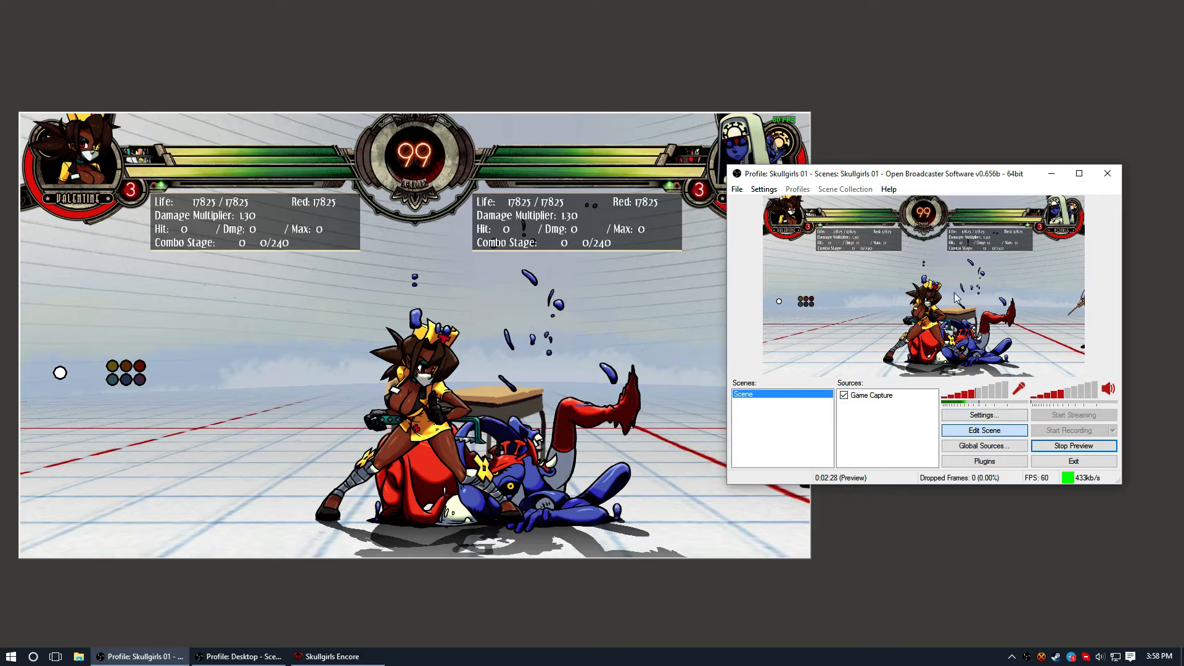
# Step: Stop the stream preview, start recording and switch to the game and back to check the recording bitrate
pyautogui.click(1074, 445)
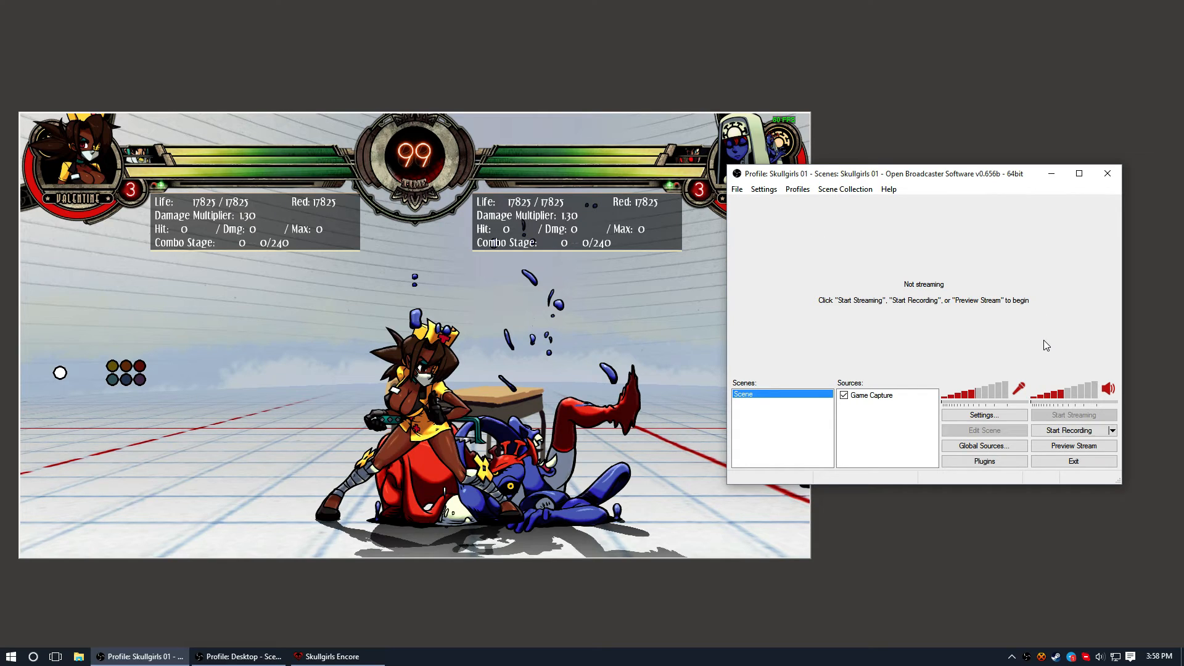
pyautogui.press('F9')
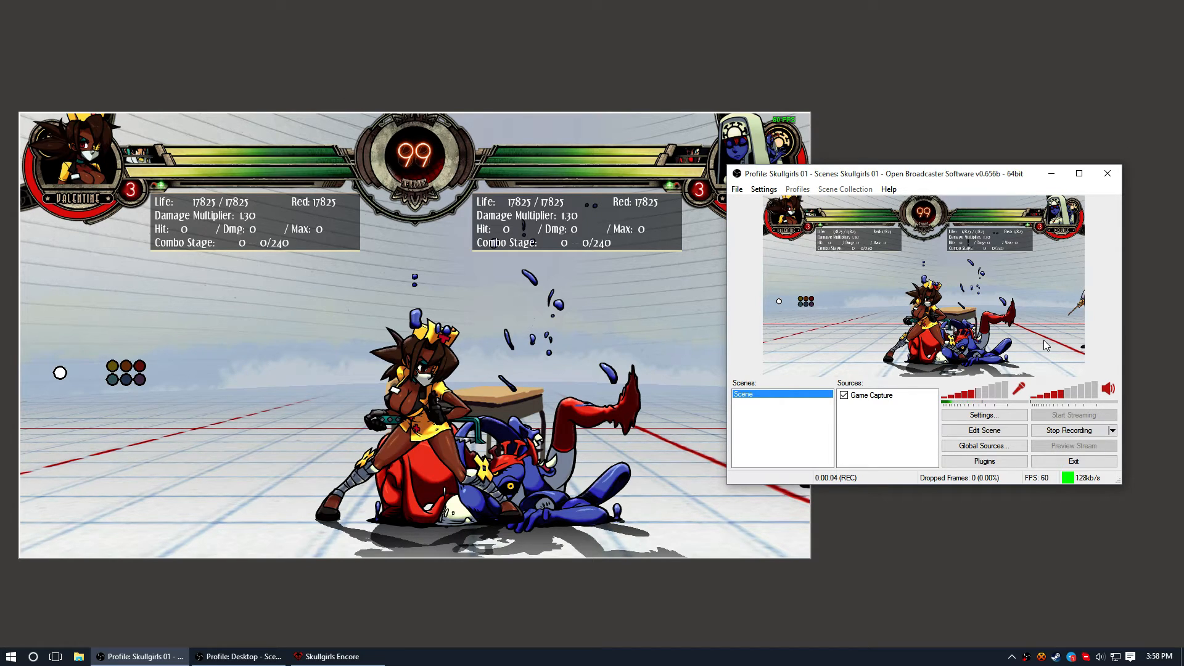
pyautogui.click(624, 283)
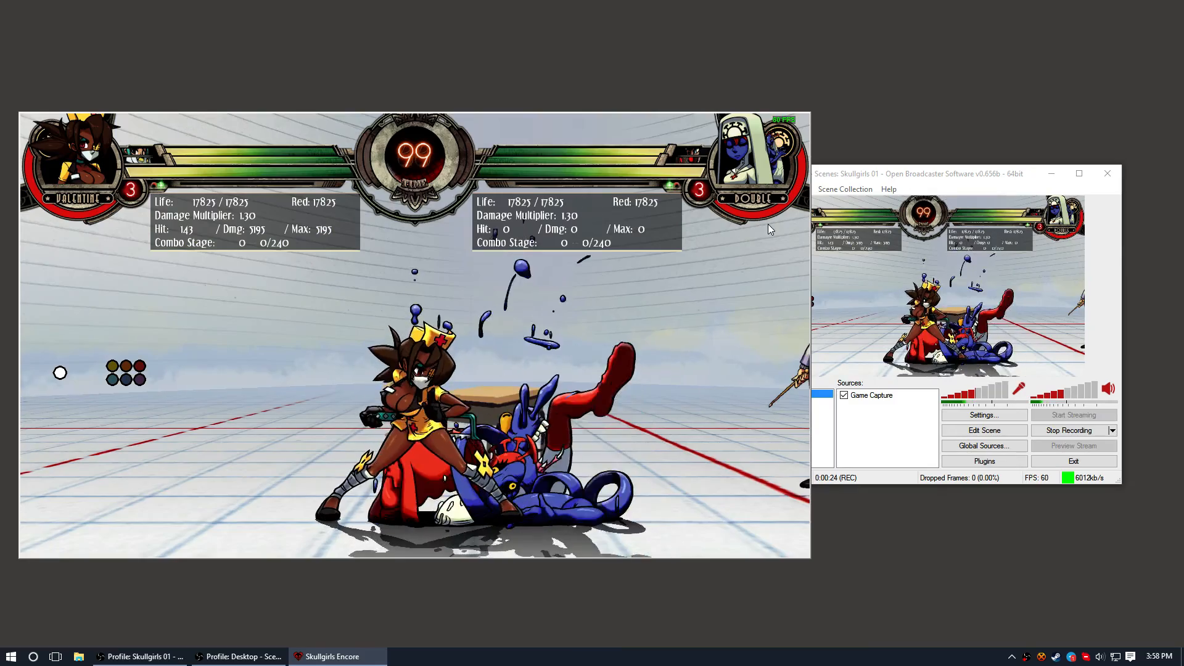
pyautogui.click(839, 175)
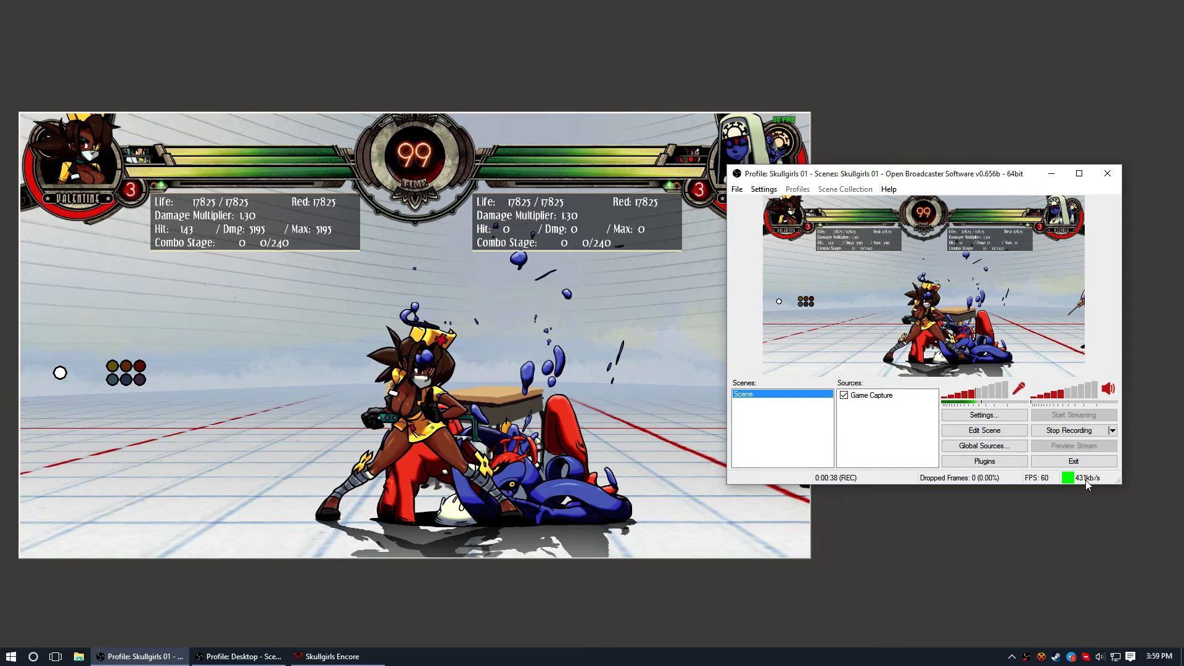
# Step: Return to the game and move and jump the character in both directions to see how motion affects the recording bitrate
pyautogui.click(550, 378)
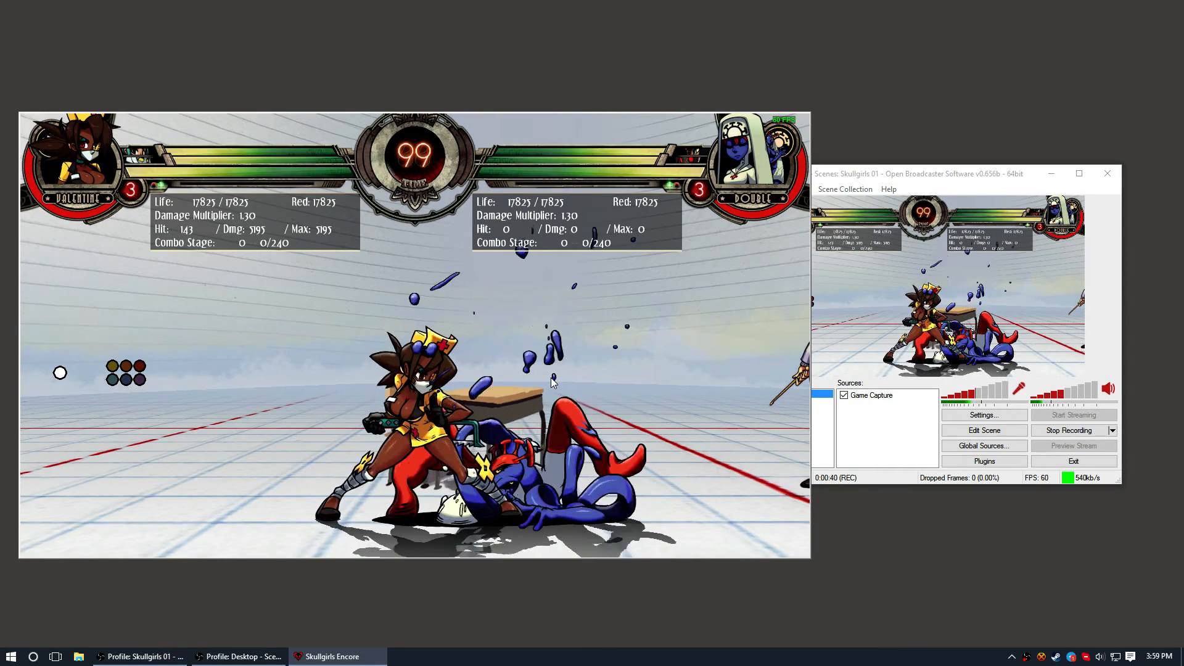
pyautogui.press('Left')
pyautogui.press('Left')
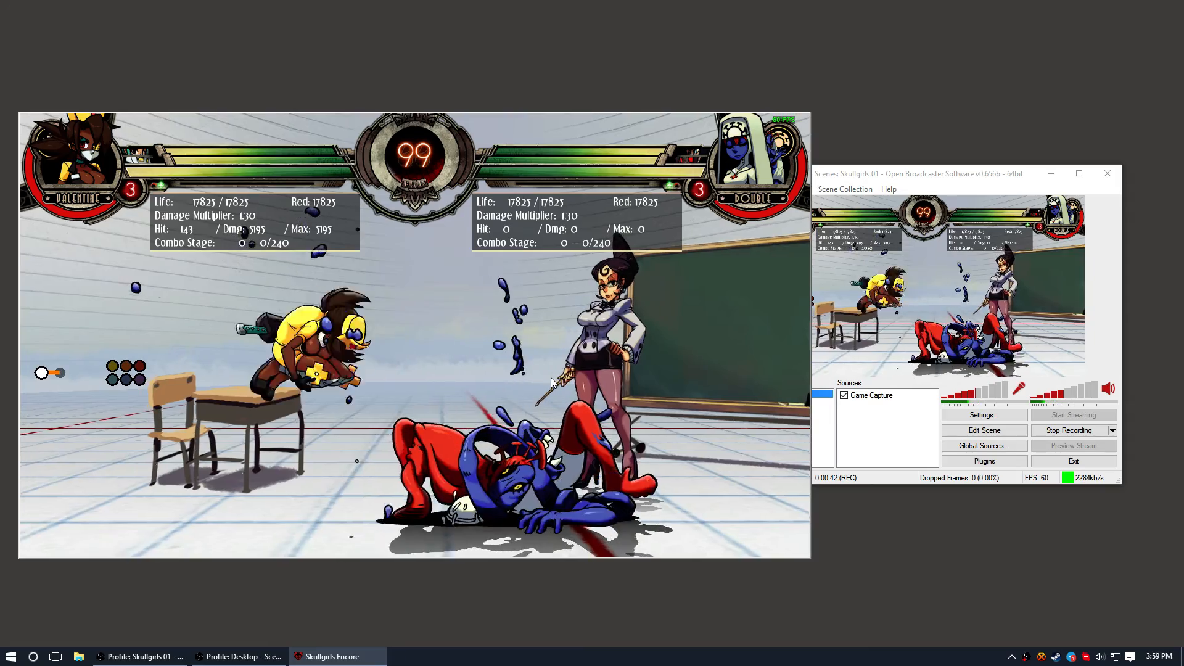
pyautogui.press('Right')
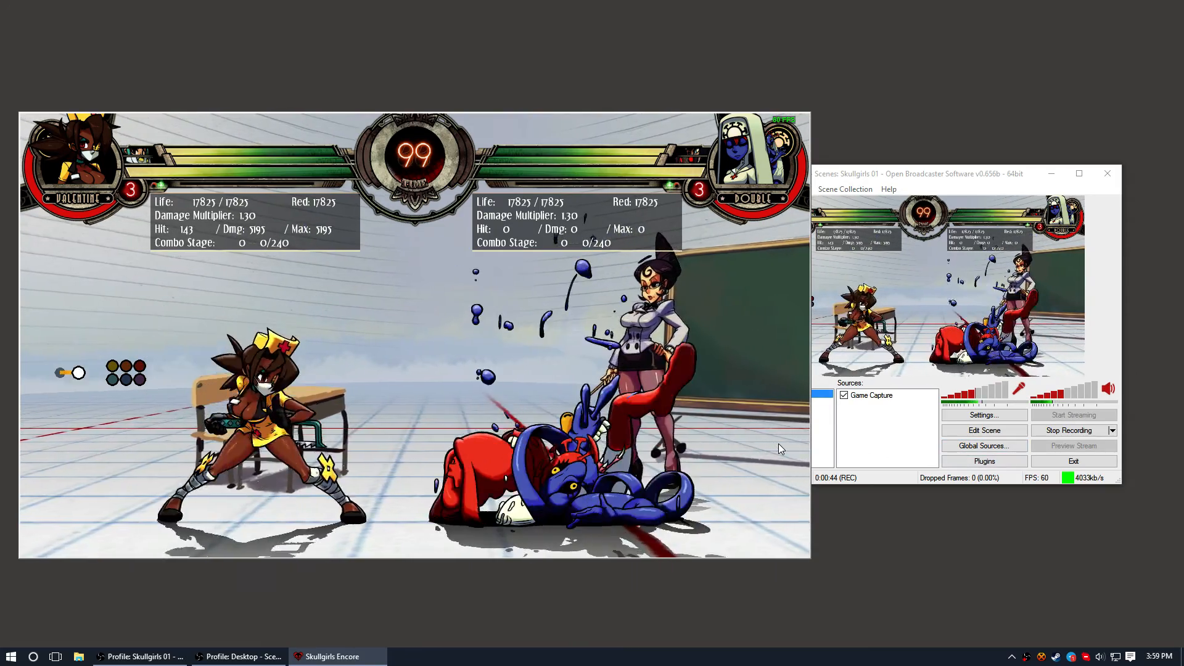
pyautogui.press('Up')
pyautogui.press('Left')
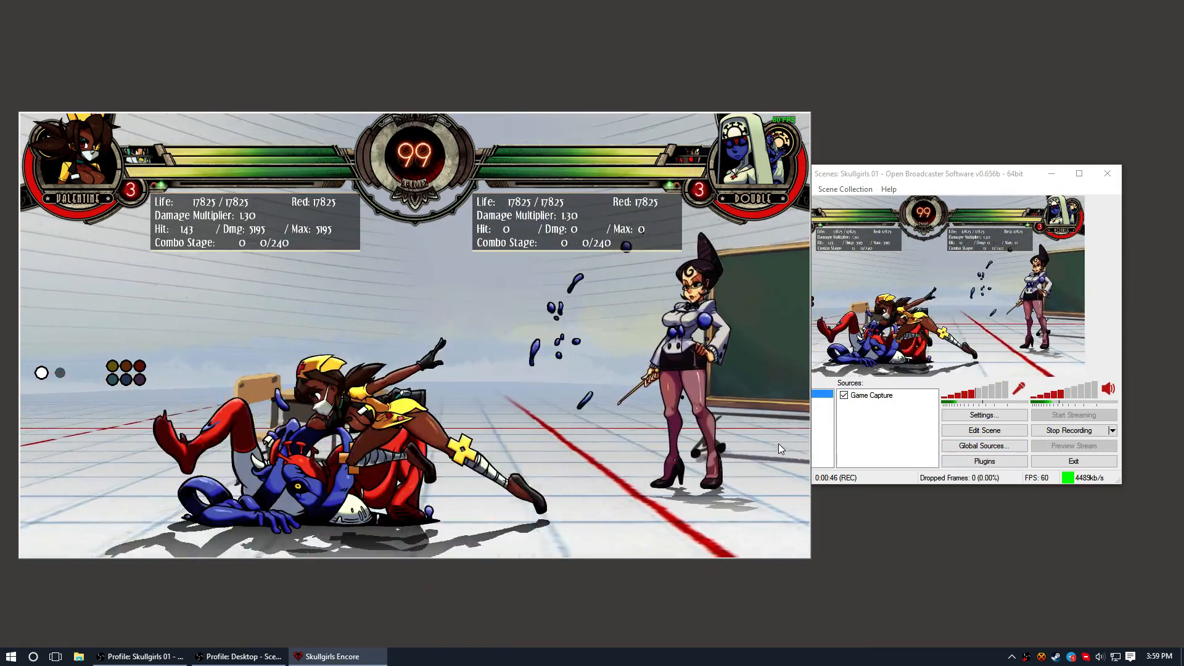
pyautogui.press('Up')
pyautogui.press('Right')
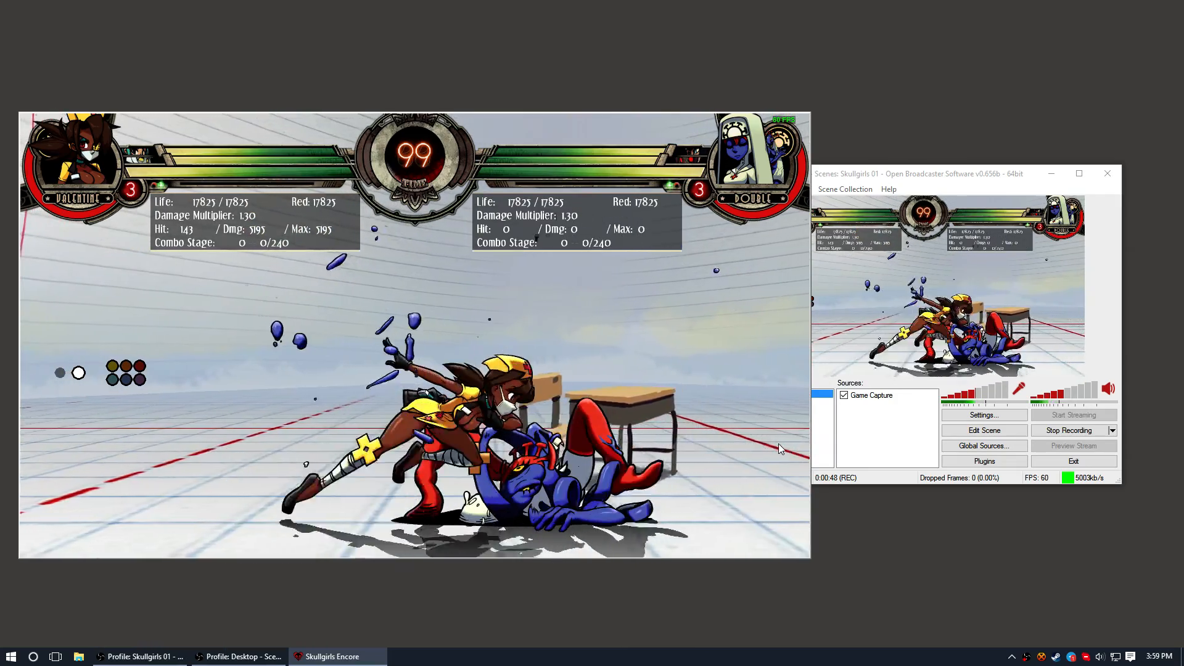
# Step: Attack the opponent with moves in both directions in the game, including jumps and crouches, then stop the Skullgirls 01 recording
pyautogui.press('Up')
pyautogui.press('Left')
pyautogui.press('Up')
pyautogui.press('Down')
pyautogui.press('Left')
pyautogui.press('Down')
pyautogui.press('Right')
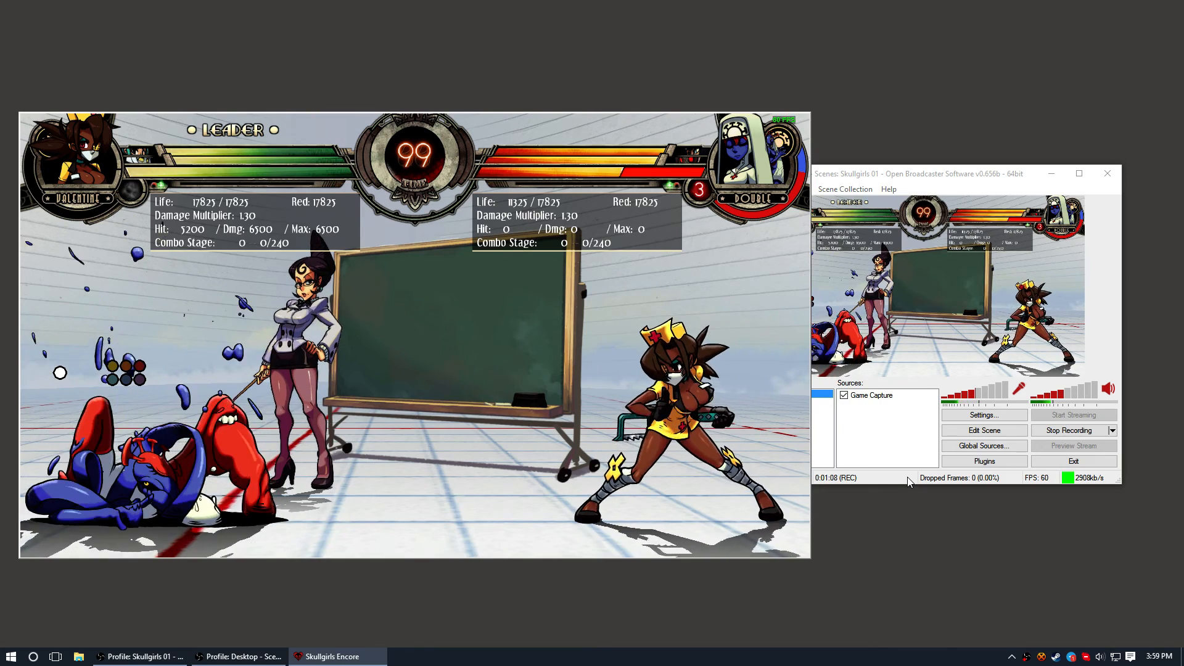
pyautogui.click(908, 480)
pyautogui.click(1052, 435)
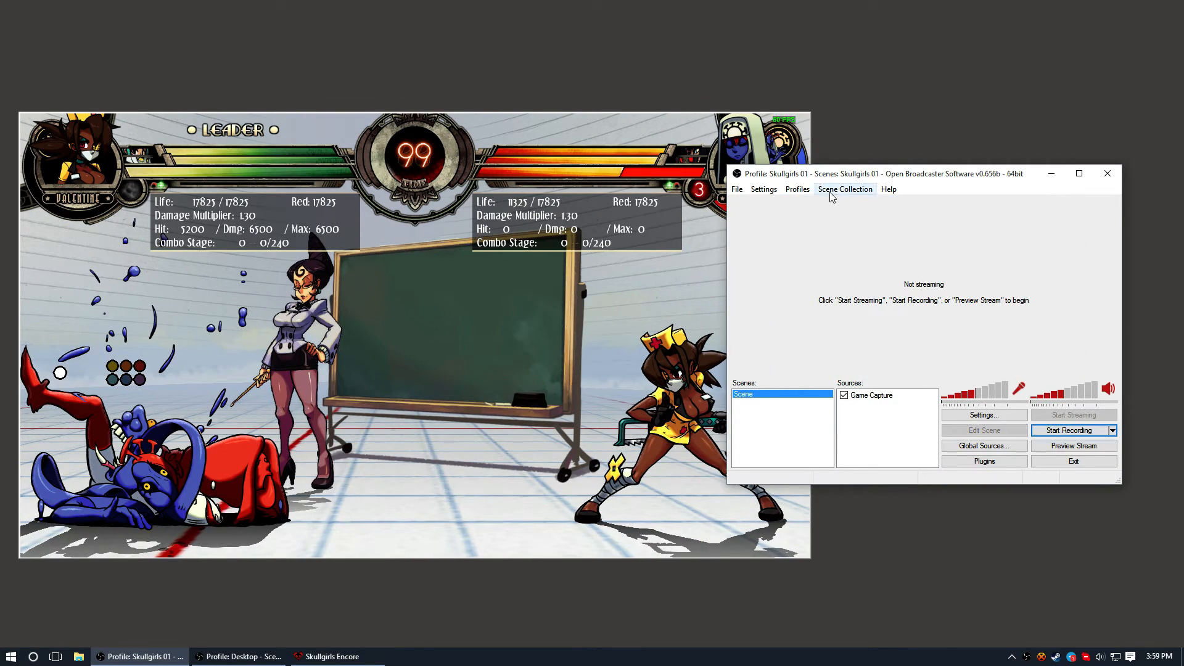
# Step: Review the encoding settings and browse the recording output folder from the broadcast settings' file path
pyautogui.click(764, 189)
pyautogui.click(757, 205)
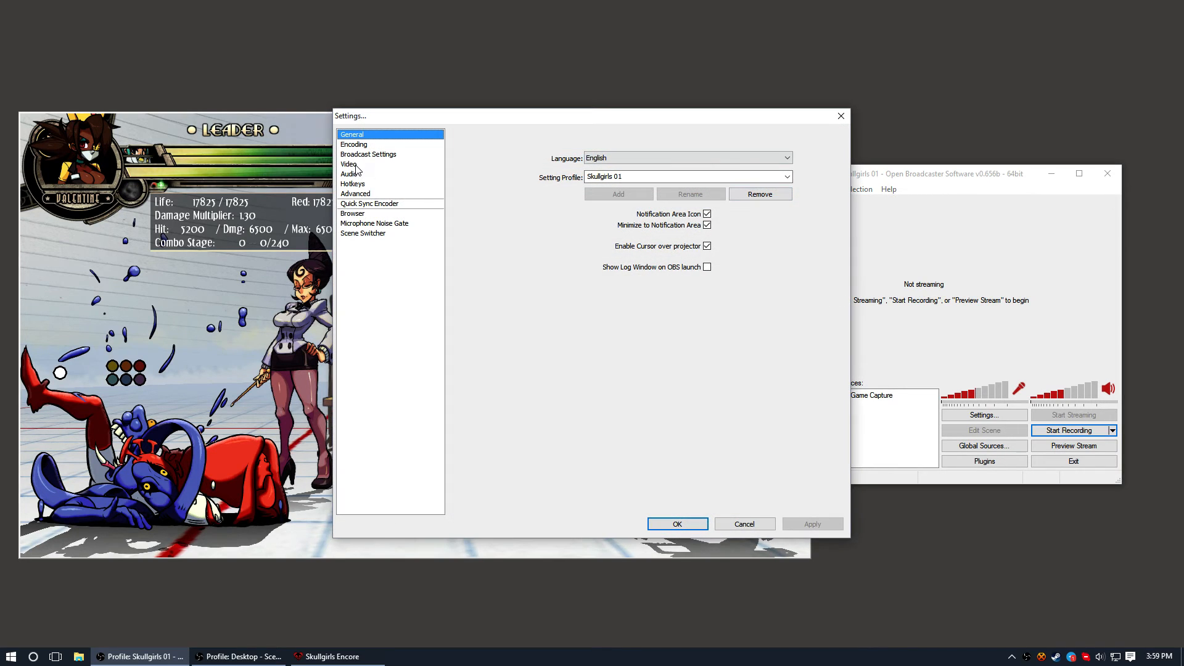
pyautogui.click(369, 164)
pyautogui.click(360, 146)
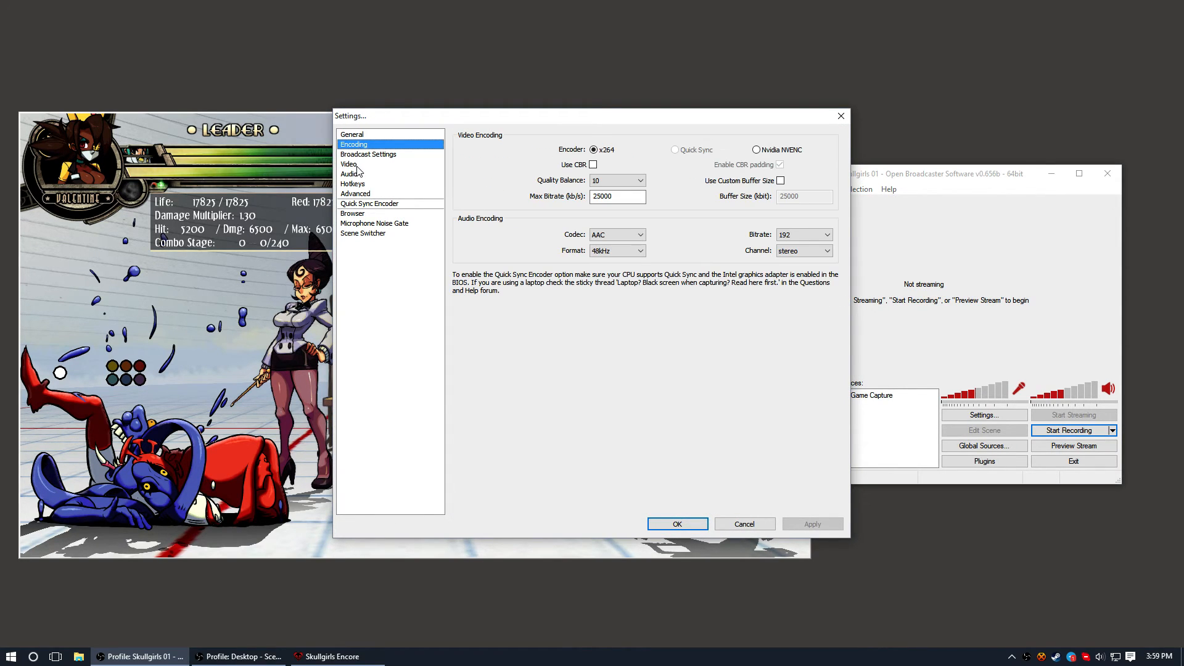
pyautogui.click(360, 154)
pyautogui.click(820, 168)
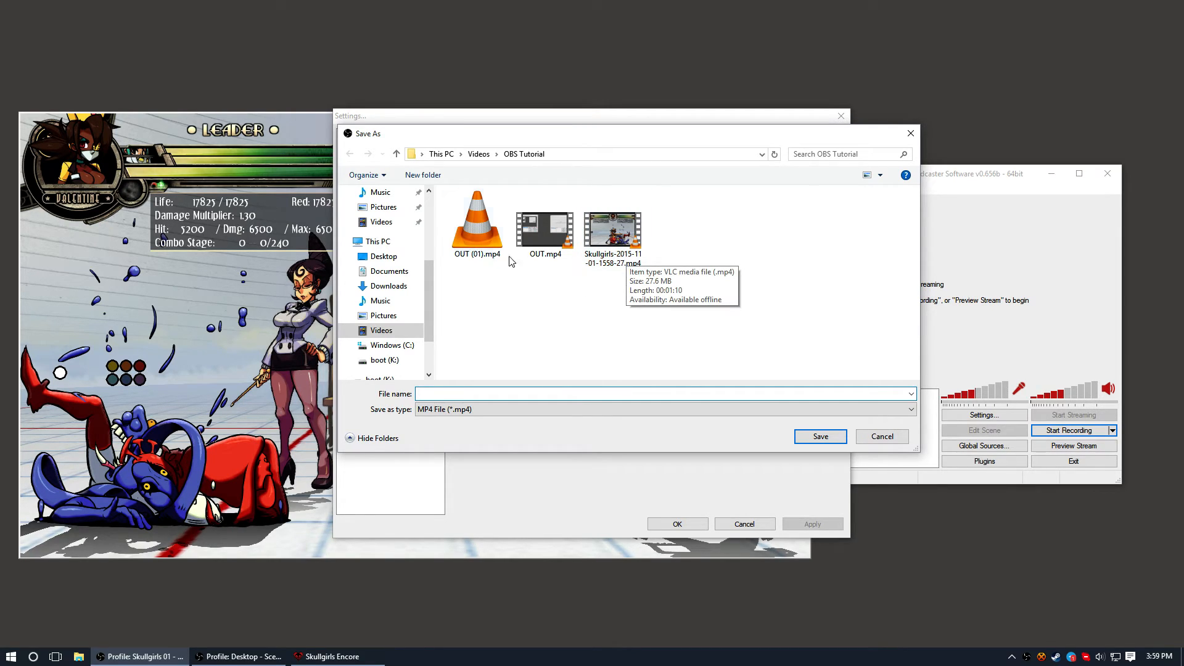
pyautogui.click(469, 261)
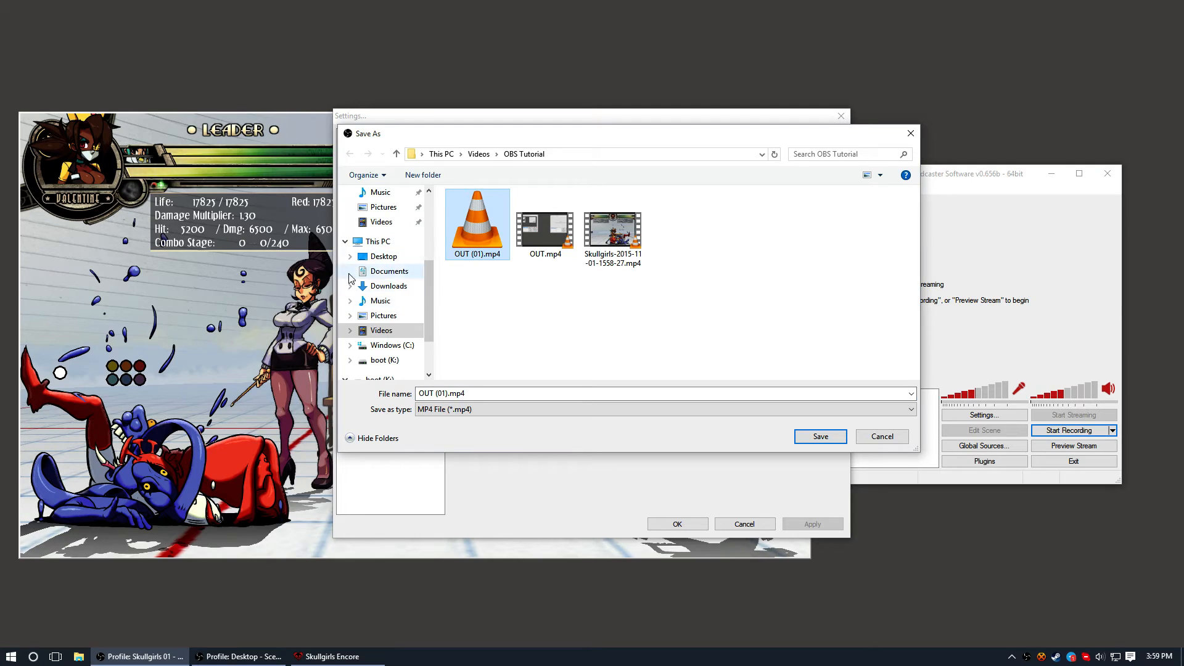
pyautogui.click(535, 247)
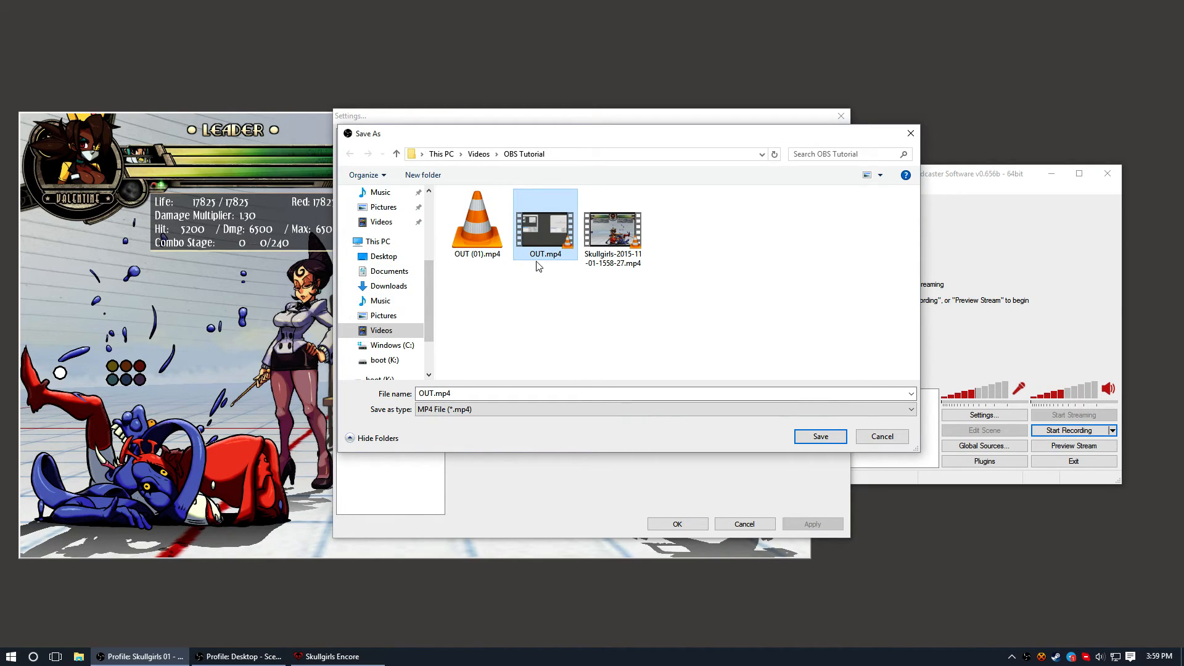
pyautogui.click(559, 345)
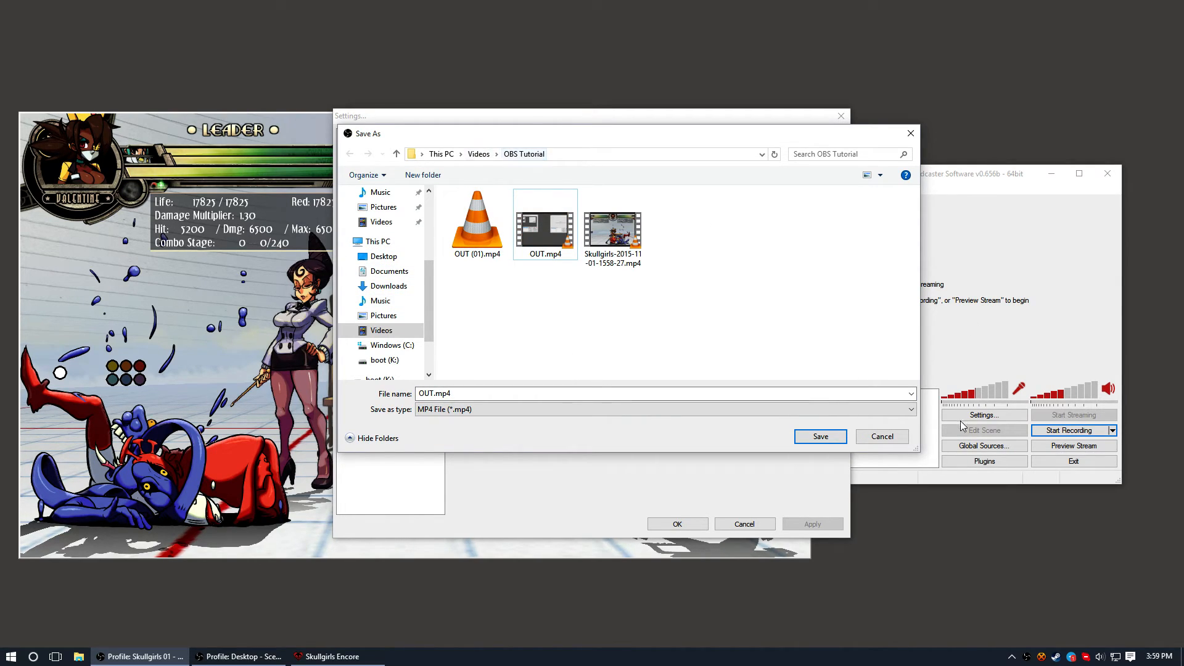
pyautogui.click(622, 234)
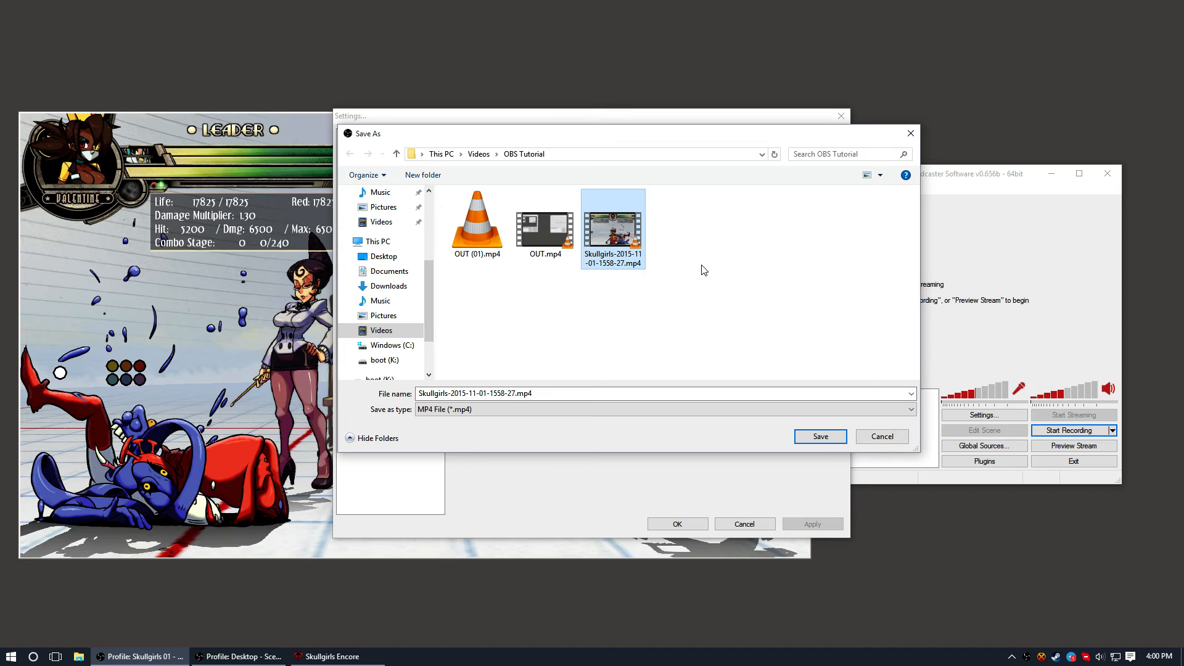
pyautogui.click(877, 439)
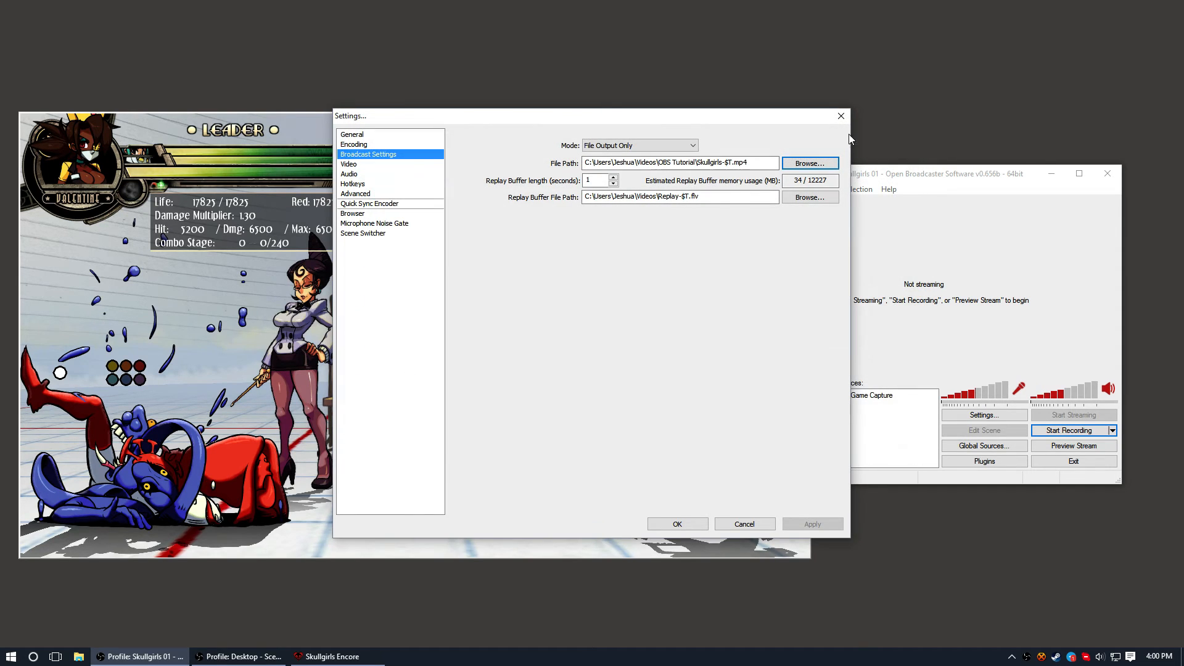
pyautogui.click(841, 116)
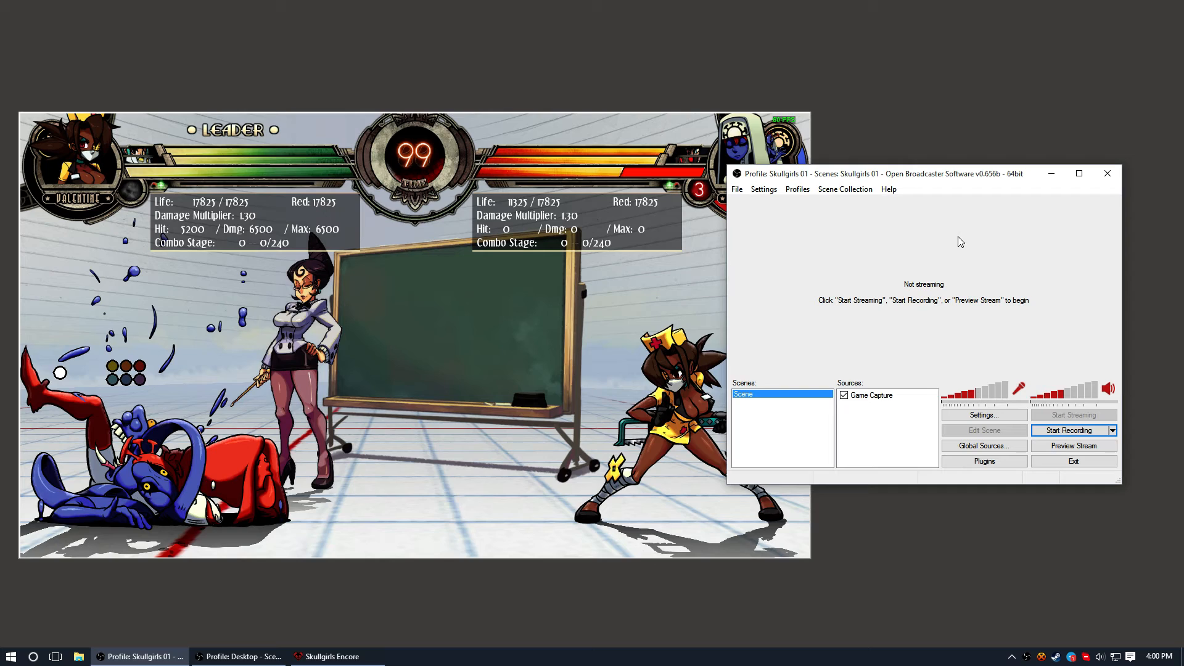
# Step: Review the list of profiles, the general settings and the scene collections without changing anything
pyautogui.click(765, 189)
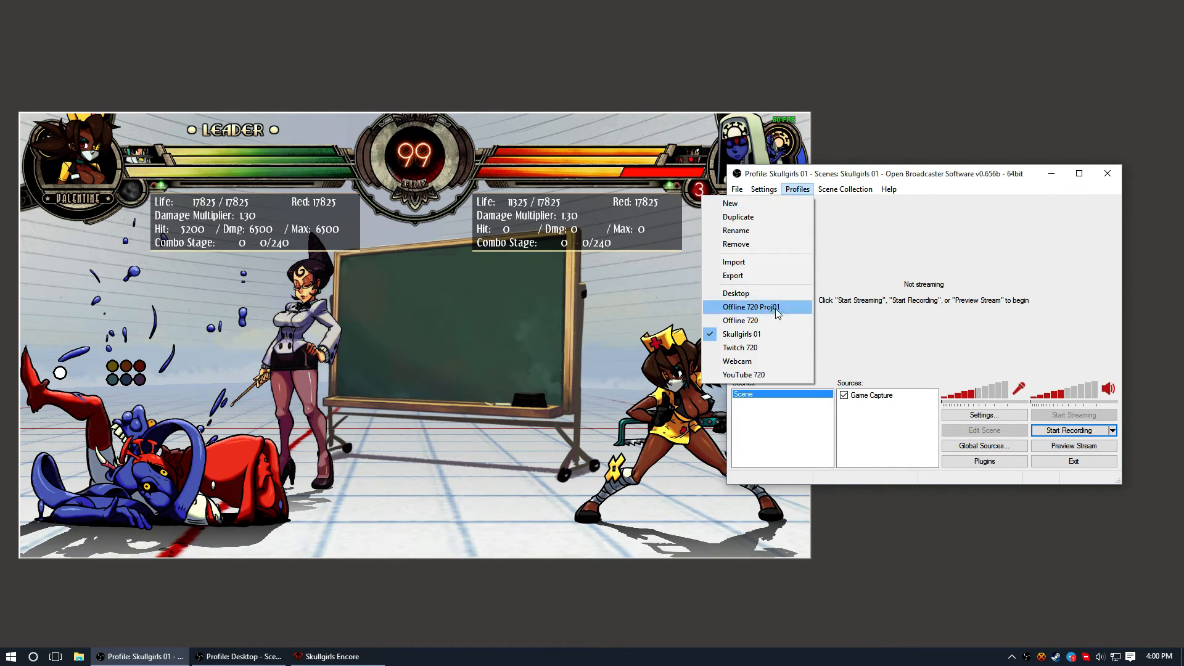
pyautogui.click(858, 244)
pyautogui.click(765, 190)
pyautogui.click(765, 202)
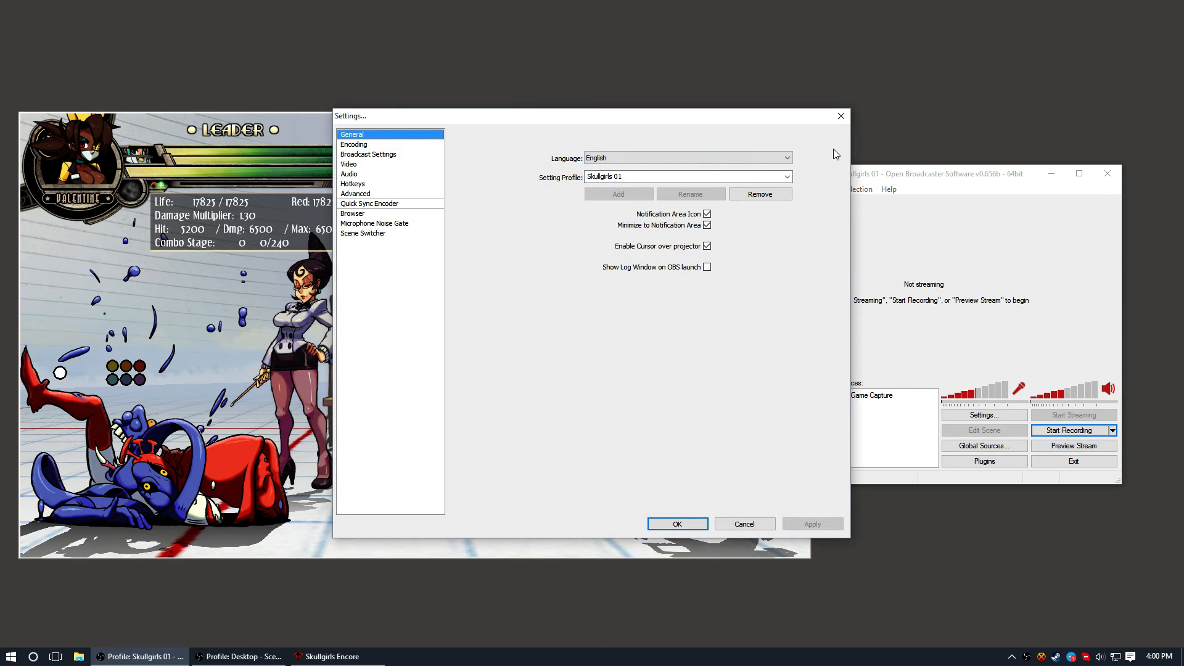
pyautogui.click(841, 116)
pyautogui.click(847, 190)
pyautogui.click(978, 221)
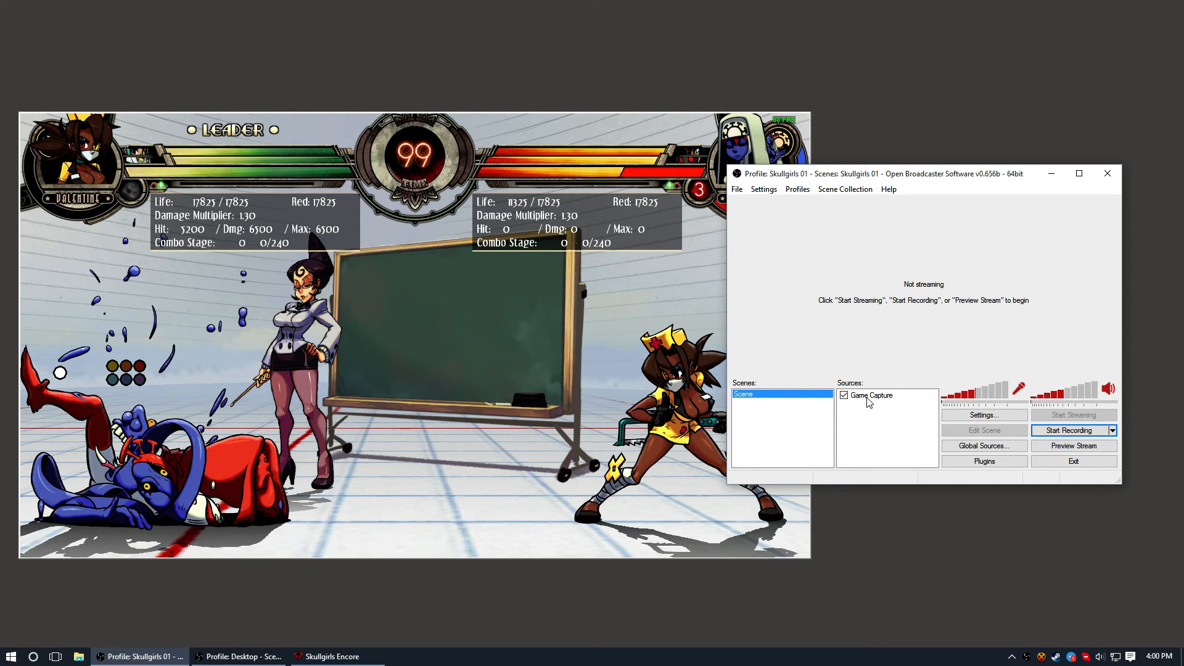
# Step: Reopen the settings and examine the quality balance and maximum bitrate in the encoding options
pyautogui.click(757, 191)
pyautogui.click(673, 204)
pyautogui.click(354, 144)
pyautogui.moveTo(632, 199); pyautogui.dragTo(572, 196)
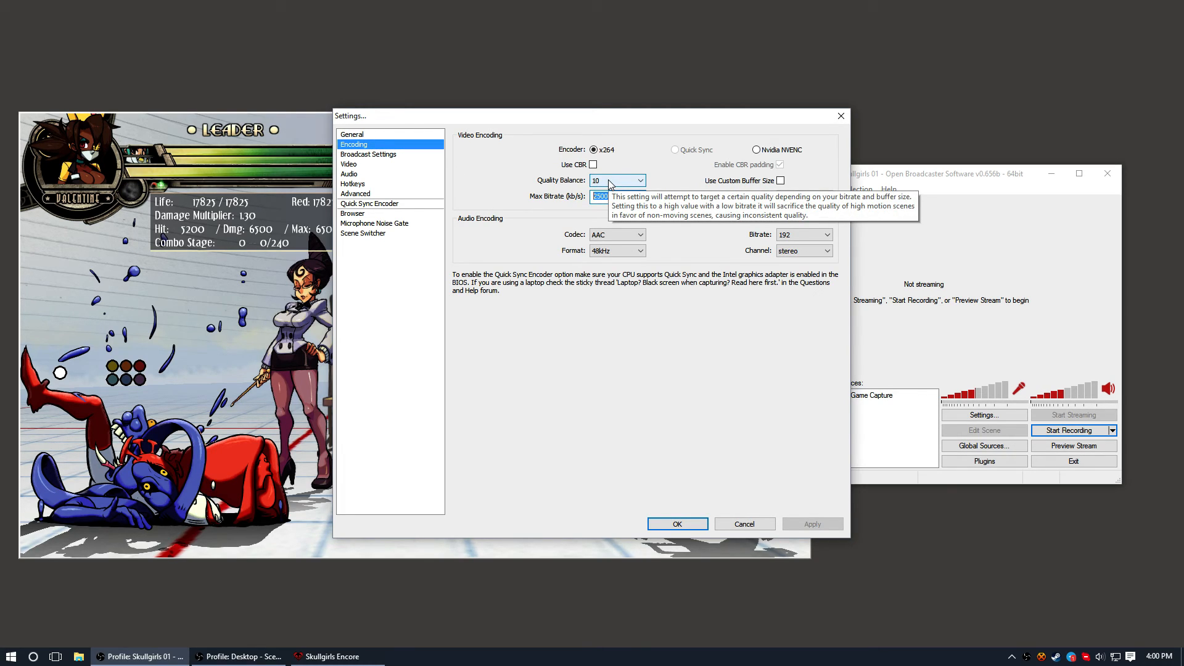
pyautogui.click(635, 197)
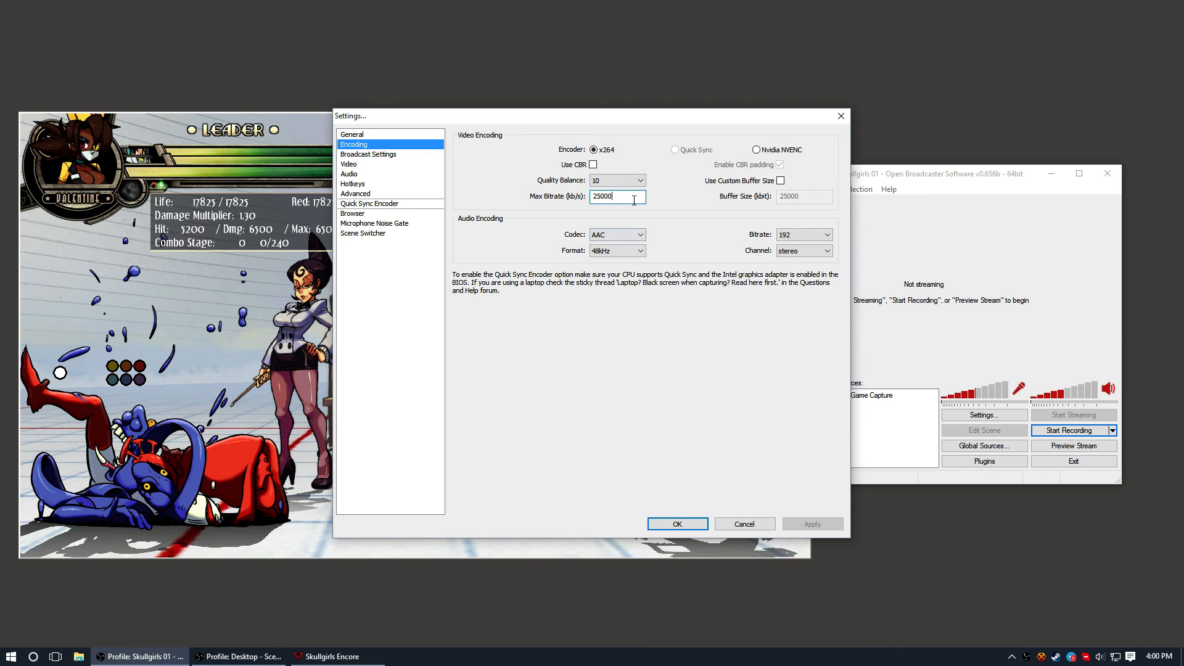
# Step: Examine the custom base resolution and FPS values in the video settings
pyautogui.click(368, 164)
pyautogui.moveTo(617, 174); pyautogui.dragTo(583, 174)
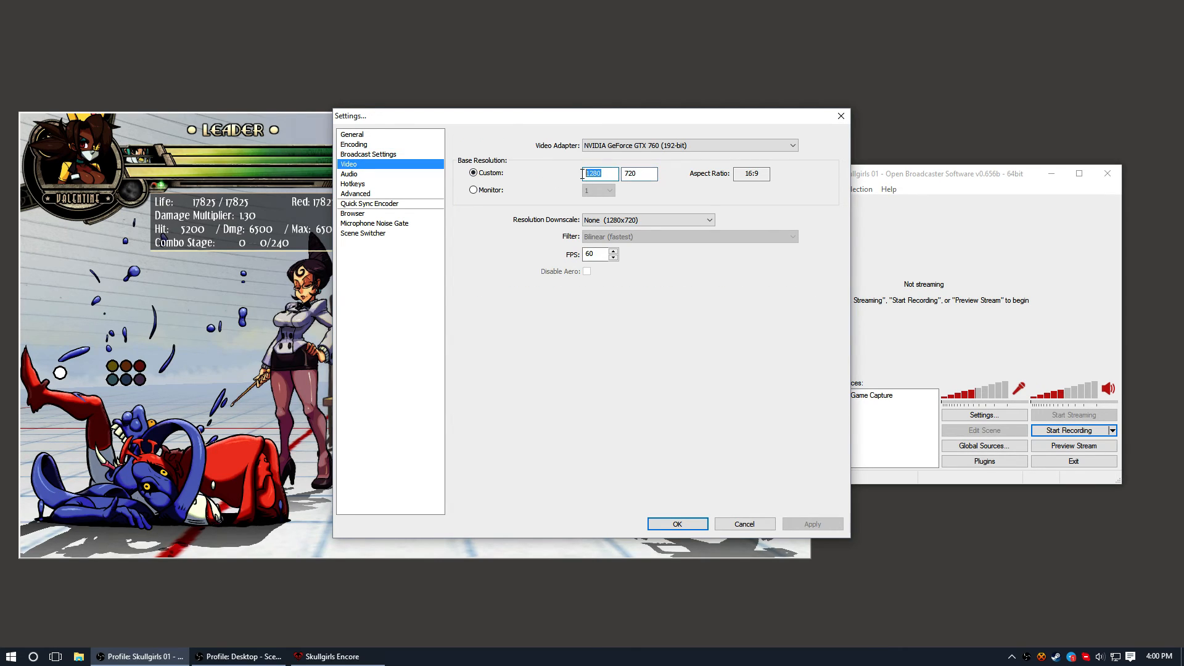
pyautogui.click(638, 175)
pyautogui.moveTo(601, 254); pyautogui.dragTo(584, 254)
# Step: Examine the advanced settings, return to the general settings and close the settings dialog
pyautogui.click(364, 195)
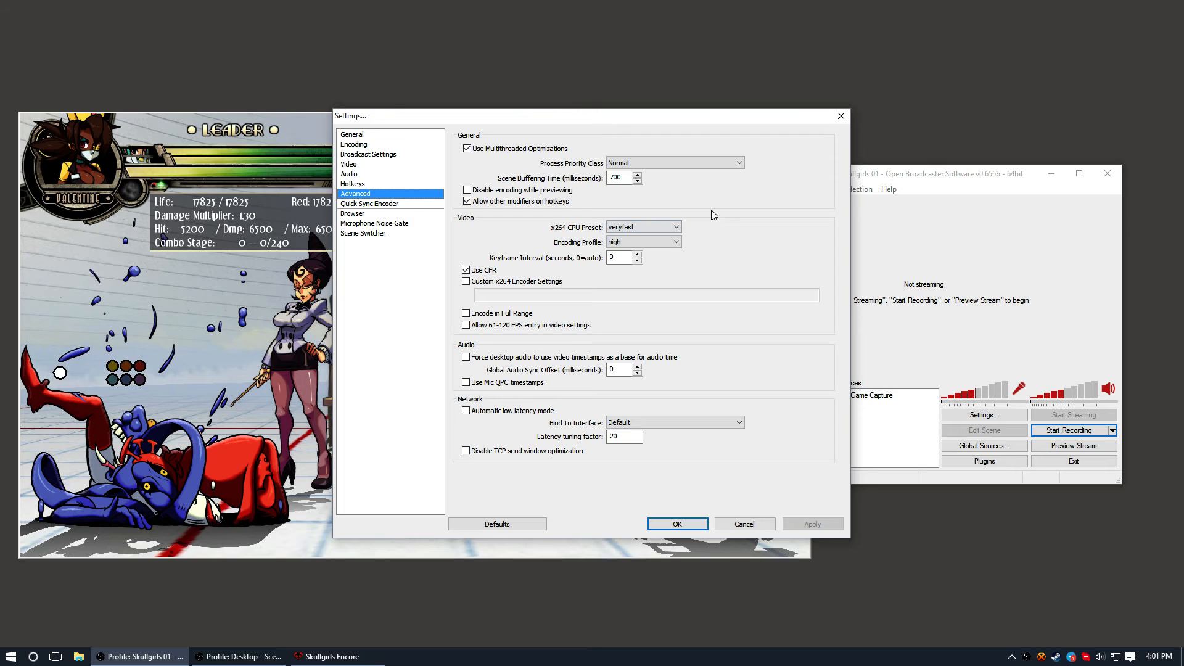
pyautogui.click(370, 135)
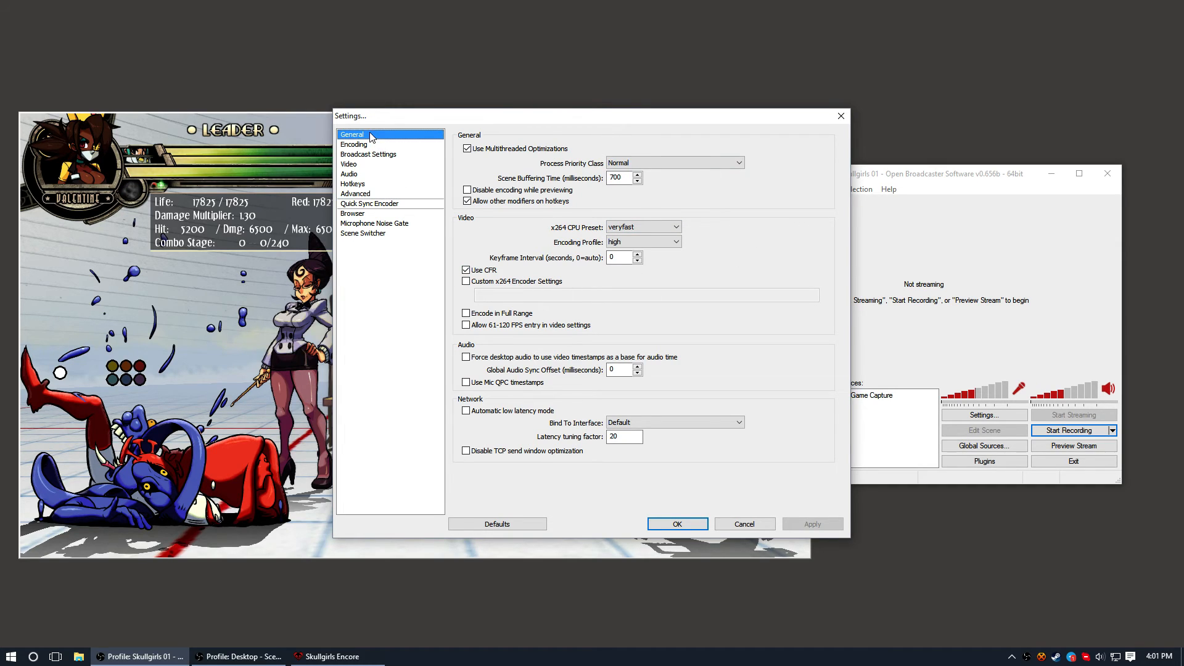
pyautogui.click(699, 525)
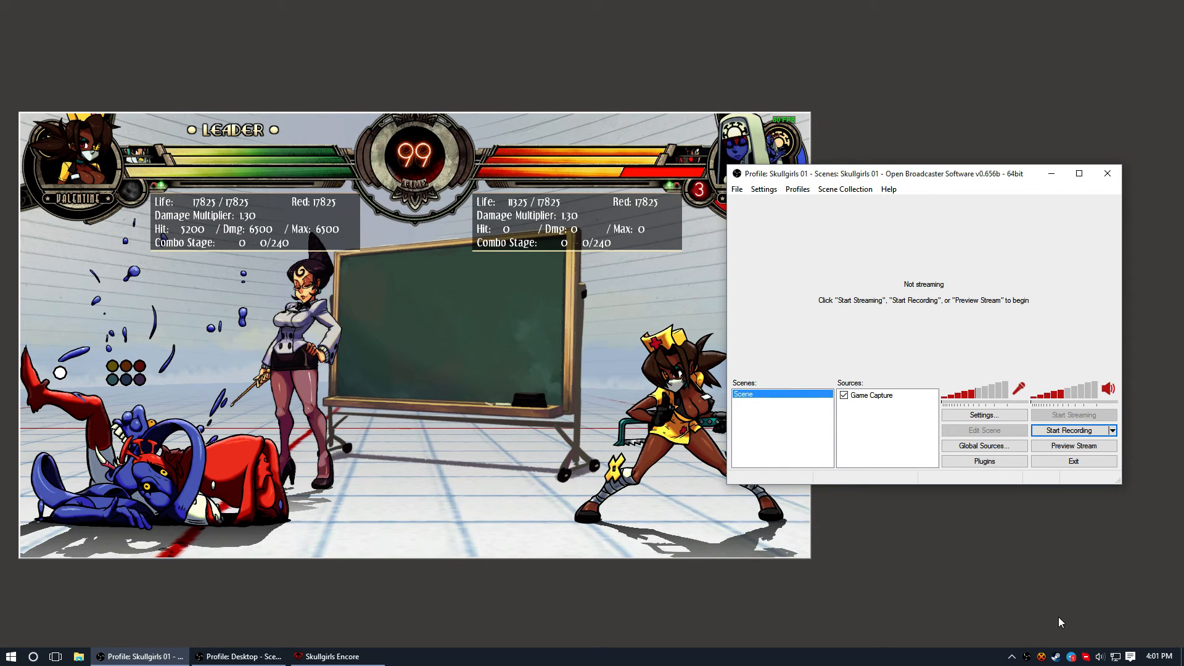
# Step: Bring the Desktop profile's OBS window to the front and move it closer to the Skullgirls 01 window
pyautogui.click(1027, 658)
pyautogui.click(1027, 657)
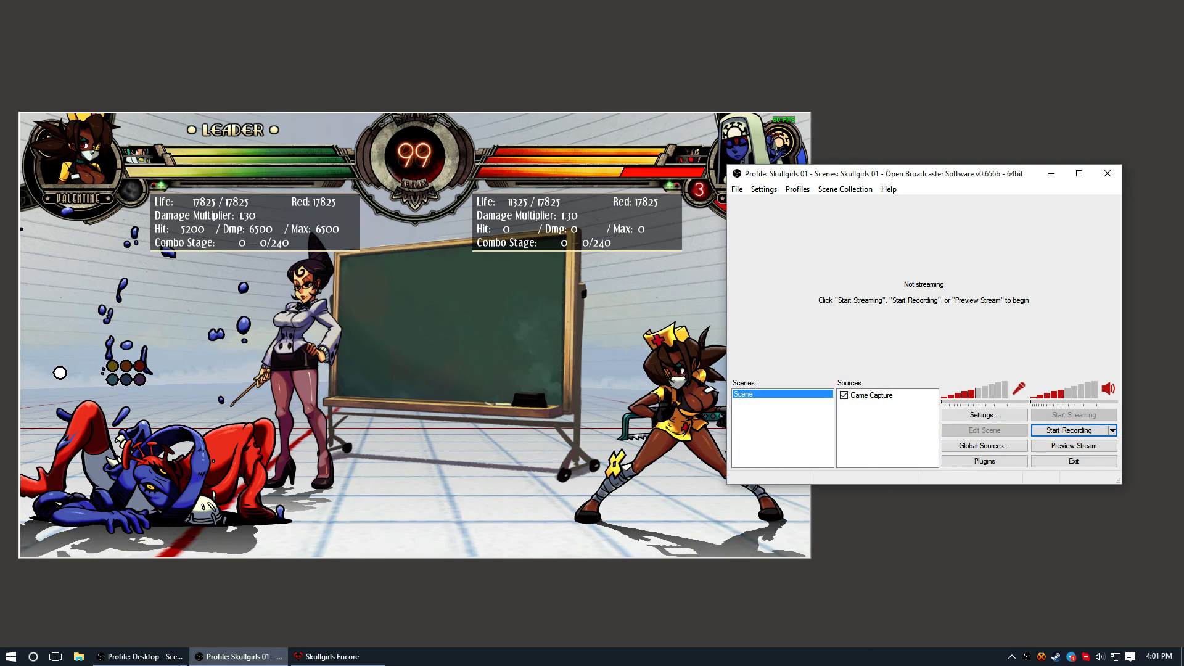
pyautogui.click(140, 656)
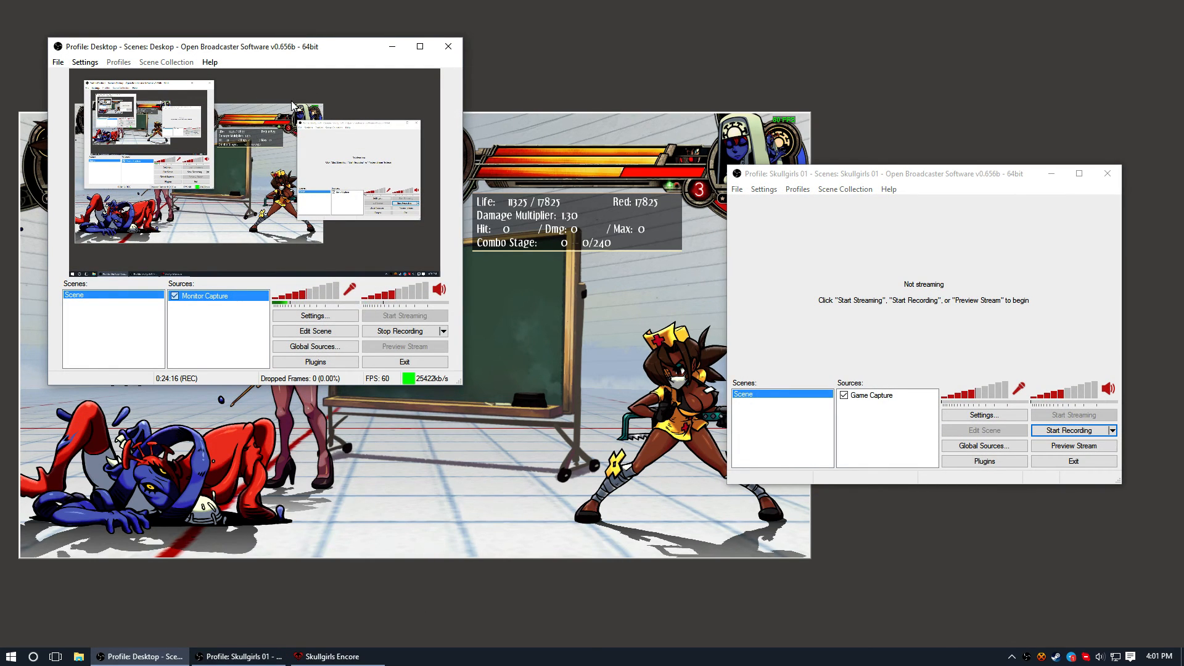
pyautogui.moveTo(291, 48); pyautogui.dragTo(372, 101)
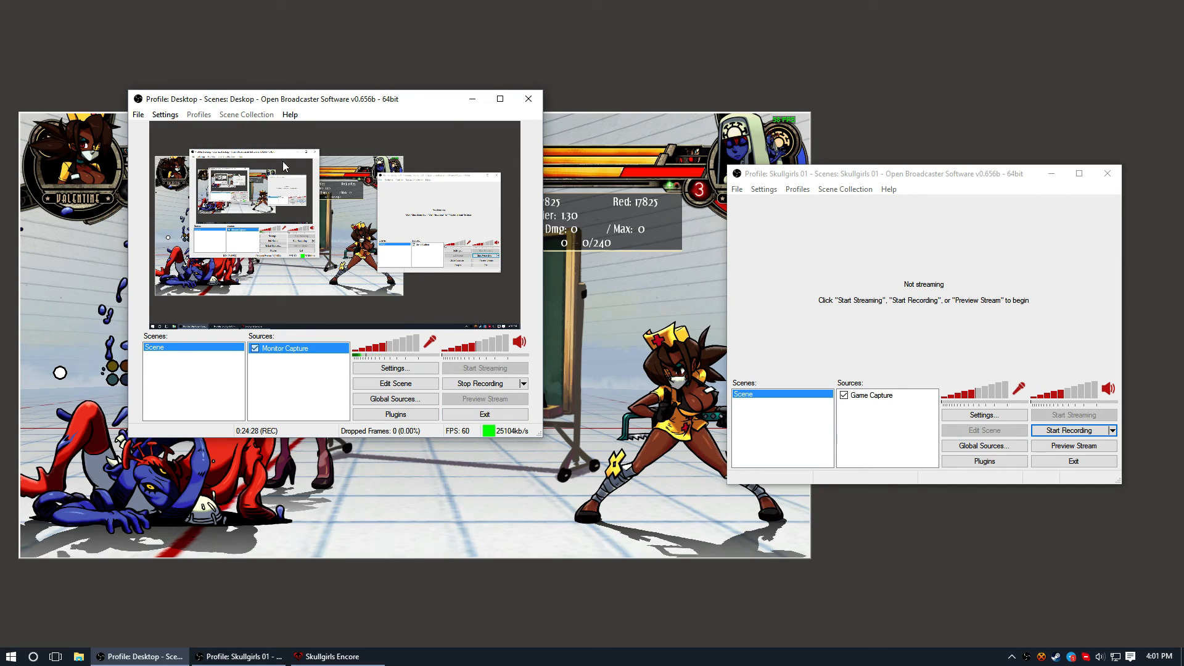
pyautogui.moveTo(325, 101)
pyautogui.mouseDown()
pyautogui.moveTo(325, 206)
pyautogui.moveTo(330, 98)
pyautogui.moveTo(356, 68)
pyautogui.moveTo(352, 95)
pyautogui.moveTo(295, 95)
pyautogui.moveTo(361, 240)
pyautogui.moveTo(323, 84)
pyautogui.moveTo(299, 198)
pyautogui.moveTo(398, 130)
pyautogui.moveTo(386, 100)
pyautogui.moveTo(337, 103)
pyautogui.mouseUp()
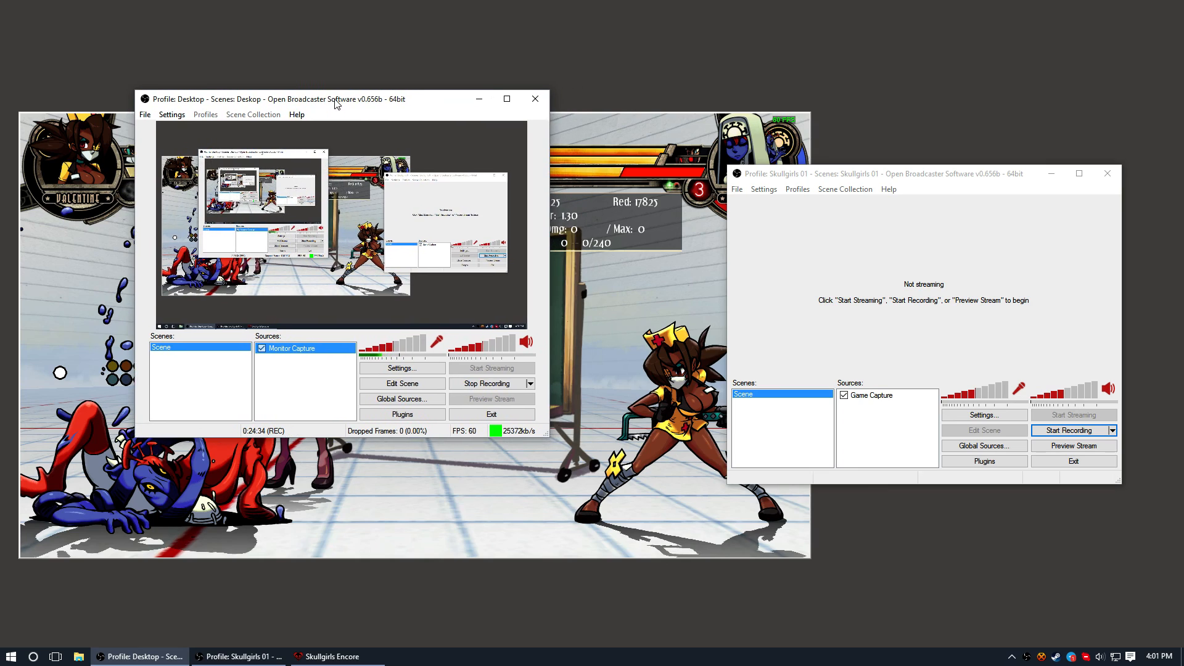